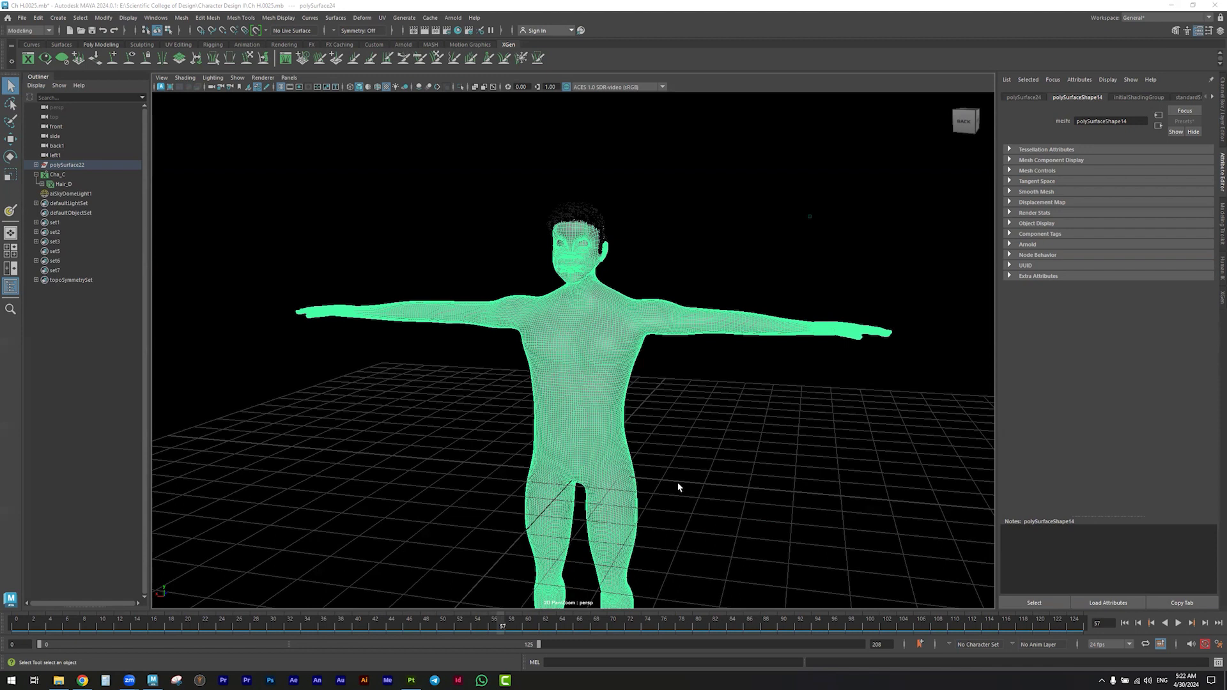
Open the UV Editor for the selected character body mesh and apply an automatic UV projection to it
{"action": "left_click_drag", "start_coordinate": [660, 455], "coordinate": [696, 472], "text": "alt"}
{"action": "left_click_drag", "start_coordinate": [589, 475], "coordinate": [638, 433], "text": "alt"}
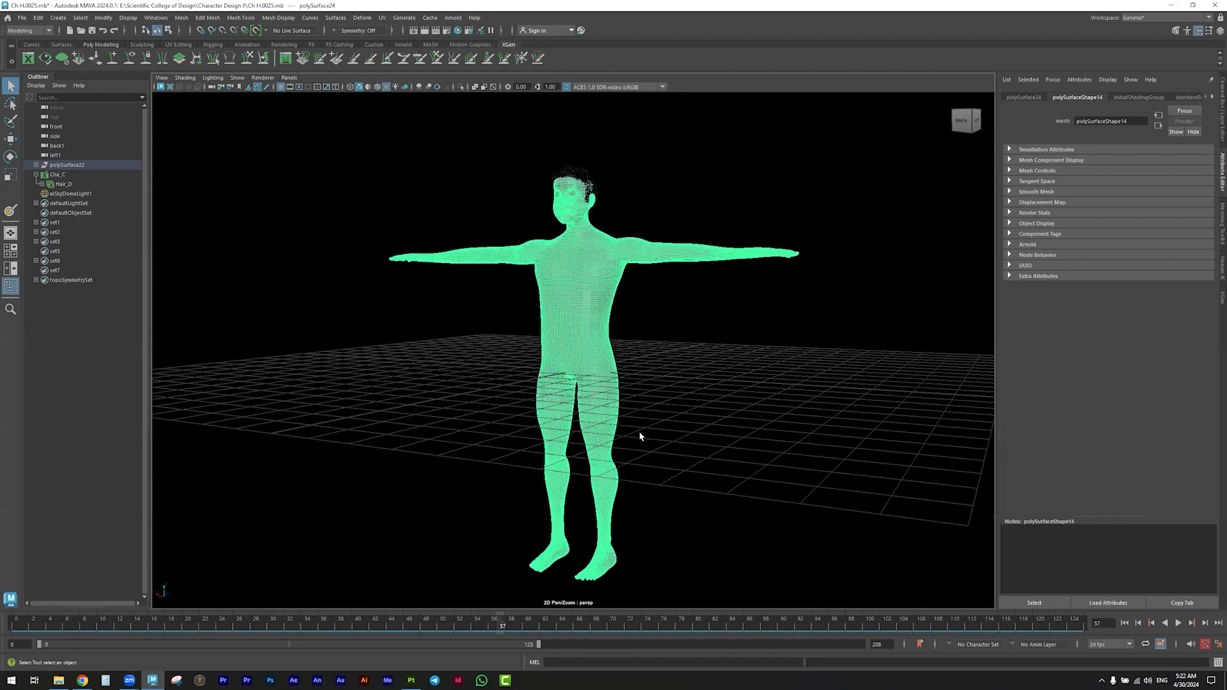
{"action": "left_click_drag", "start_coordinate": [526, 411], "coordinate": [544, 418], "text": "alt"}
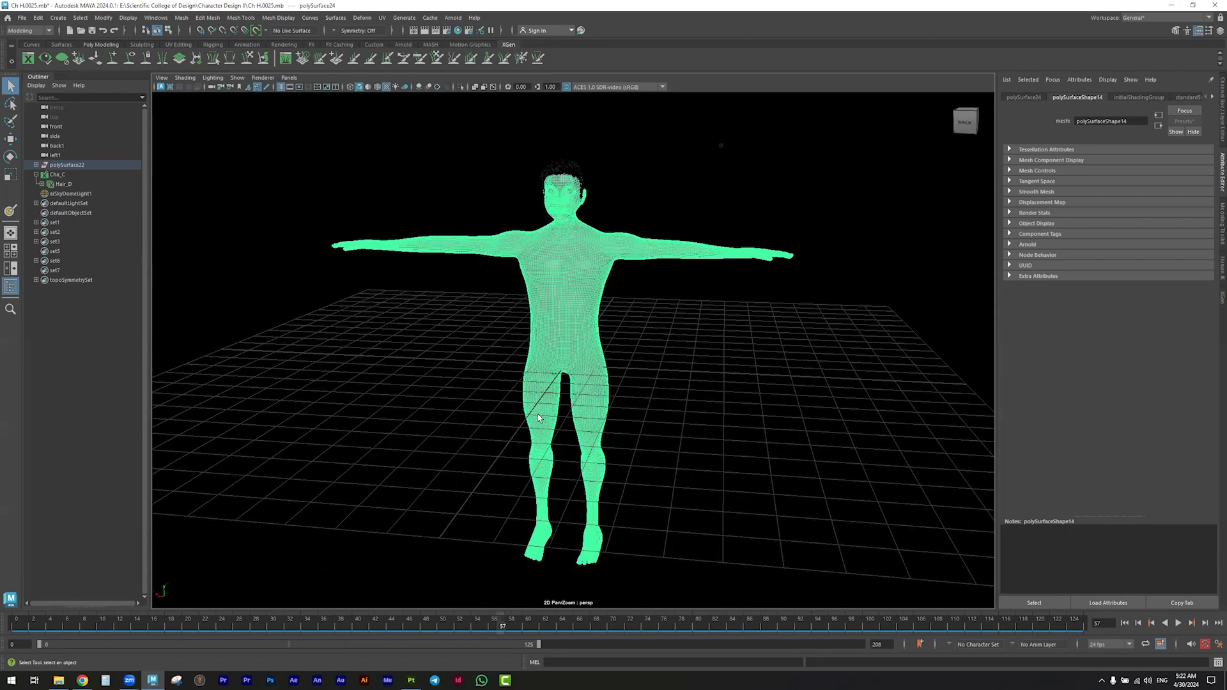
{"action": "left_click_drag", "start_coordinate": [630, 388], "coordinate": [599, 369], "text": "alt"}
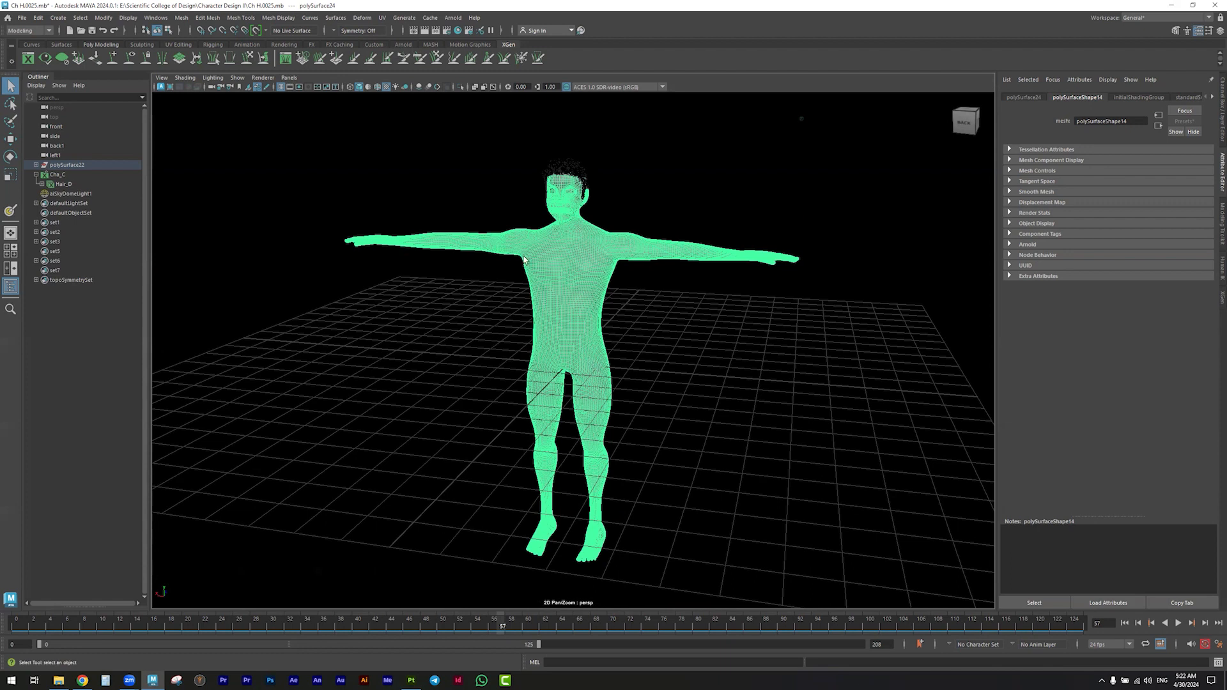
{"action": "left_click", "coordinate": [381, 18]}
{"action": "left_click", "coordinate": [397, 37]}
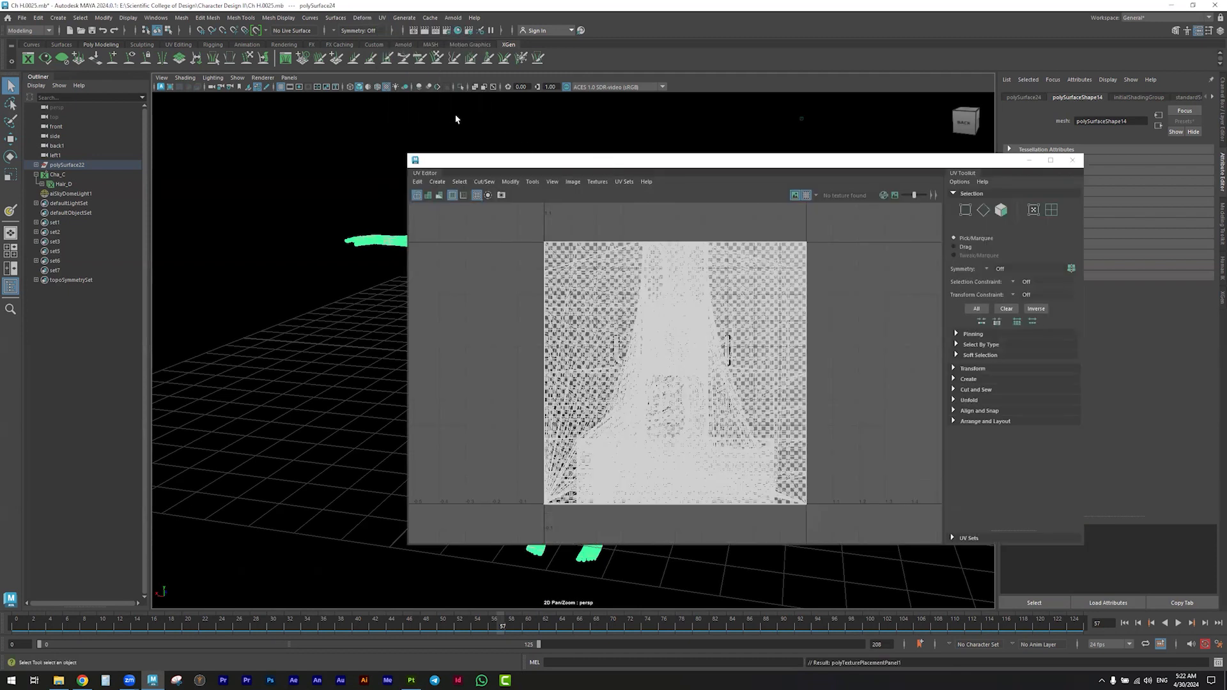
{"action": "left_click", "coordinate": [382, 18]}
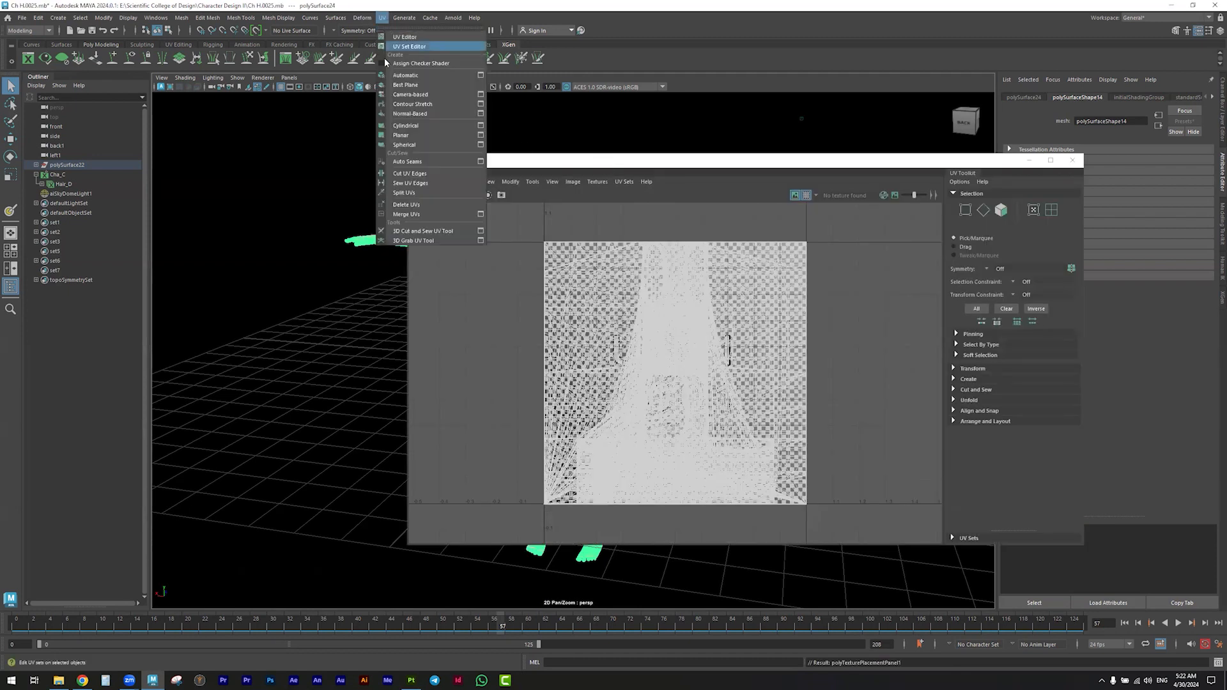
{"action": "left_click", "coordinate": [409, 75]}
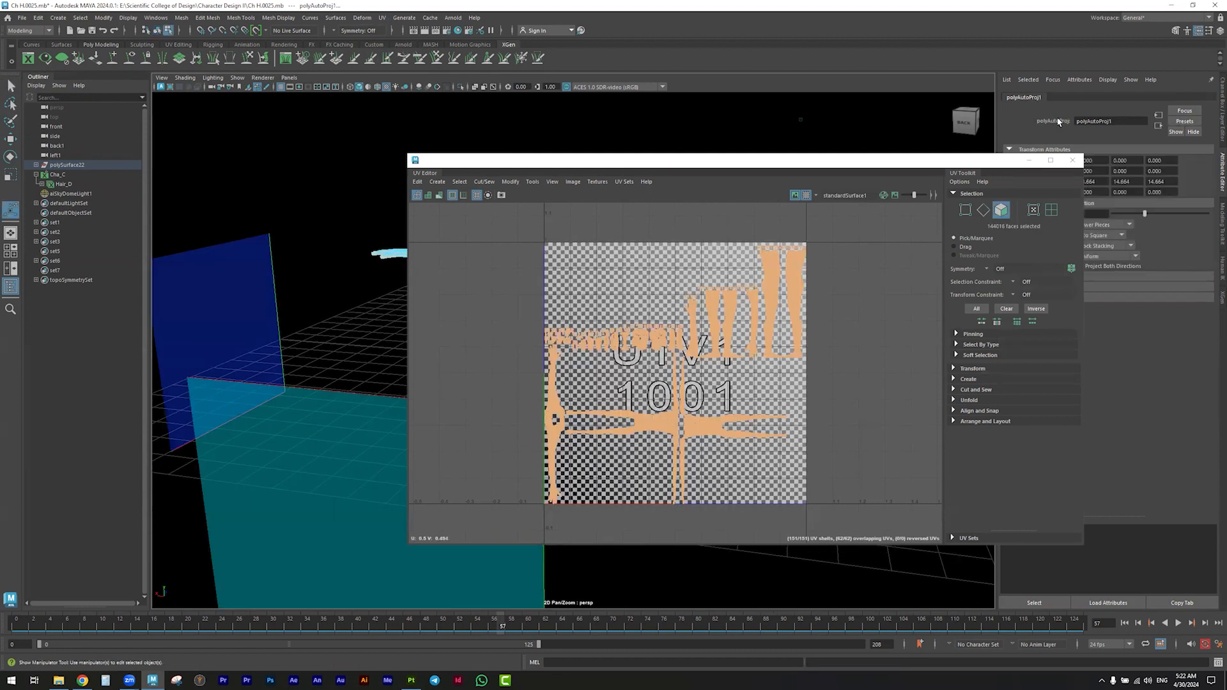
Close the UV Editor, return the body mesh to object mode and delete its construction history
{"action": "left_click", "coordinate": [1073, 160]}
{"action": "right_click_drag", "start_coordinate": [592, 268], "coordinate": [601, 255]}
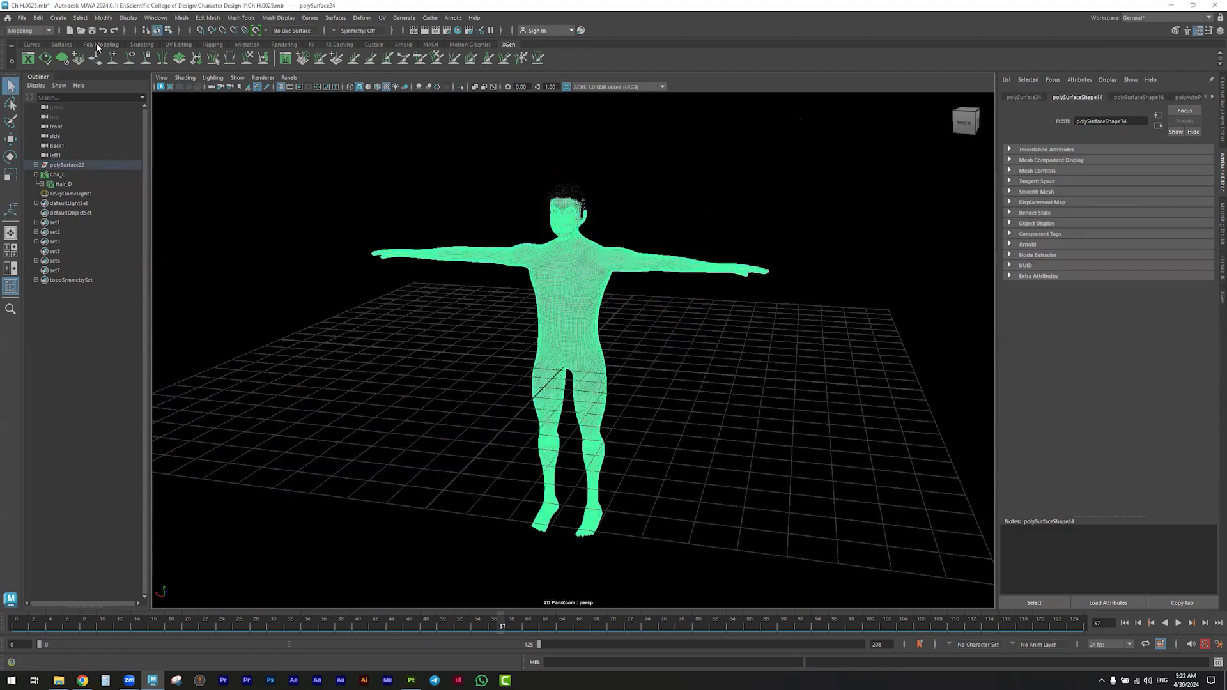
{"action": "left_click", "coordinate": [101, 45]}
{"action": "left_click", "coordinate": [288, 58]}
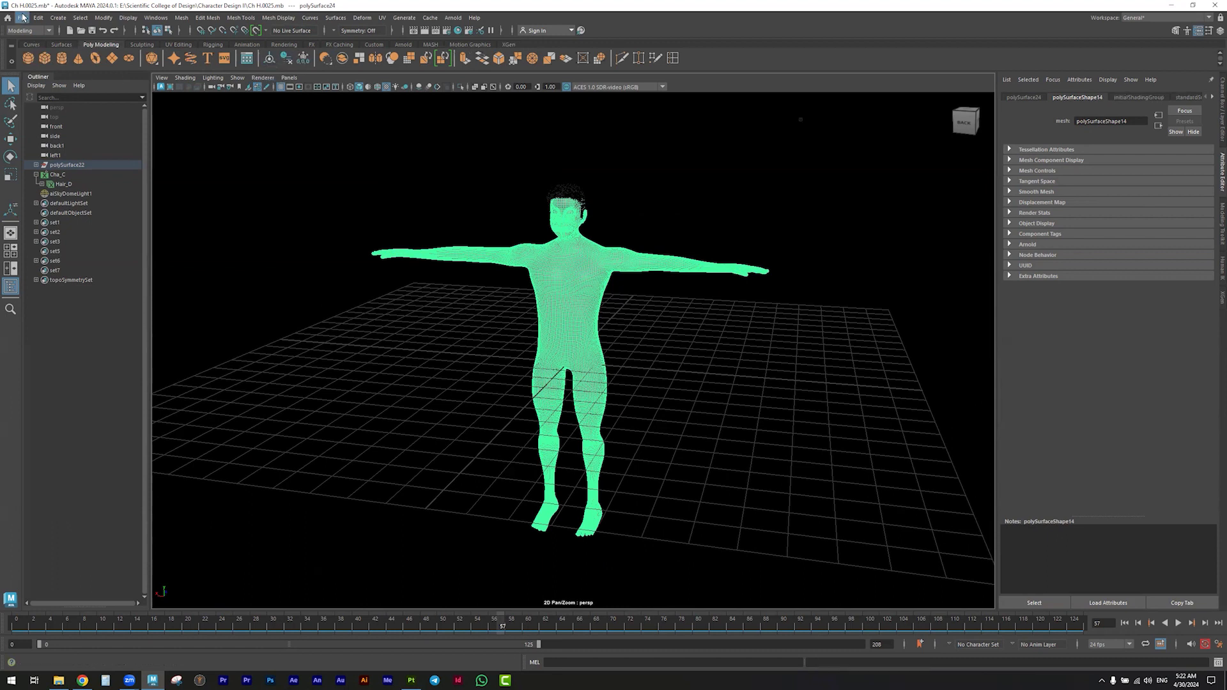
Open the options for exporting the selection and set the file type to FBX export
{"action": "left_click", "coordinate": [23, 17]}
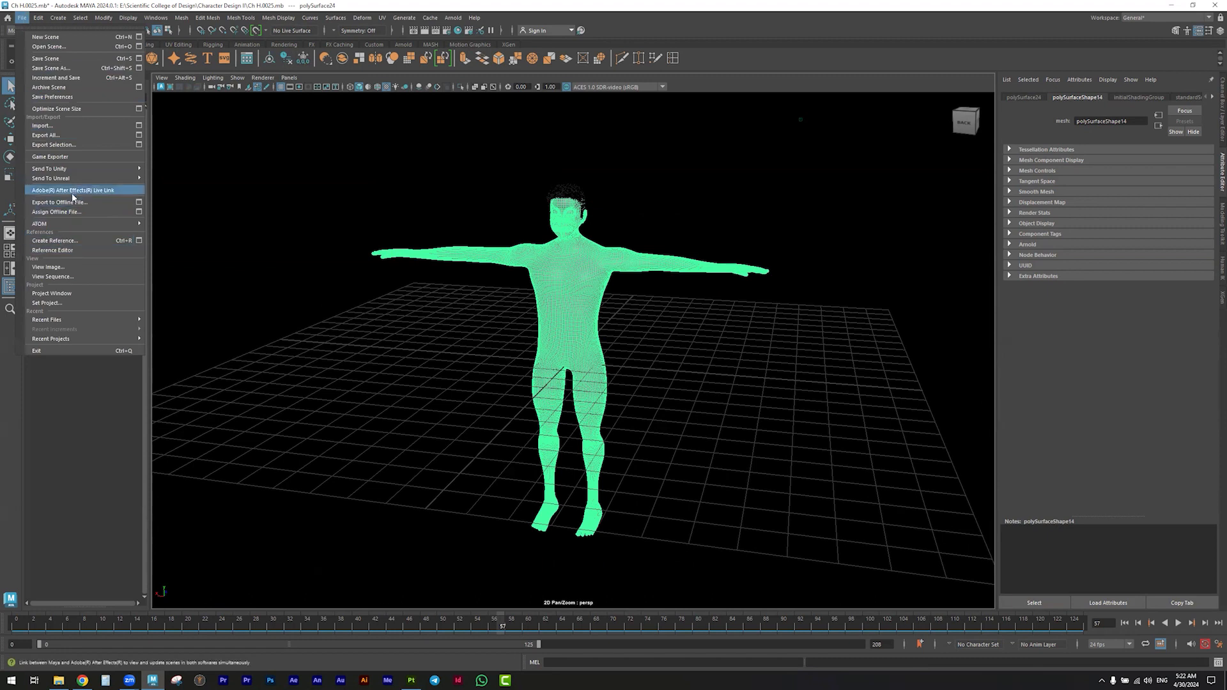
{"action": "left_click", "coordinate": [139, 144]}
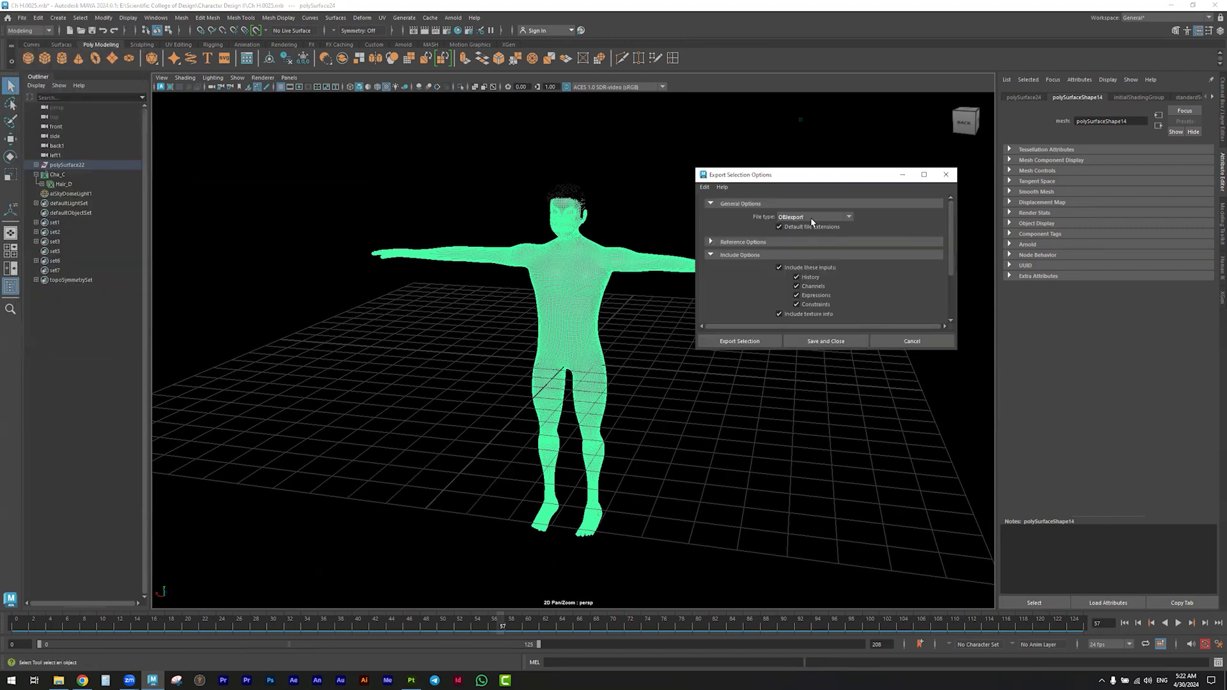
{"action": "left_click", "coordinate": [814, 221]}
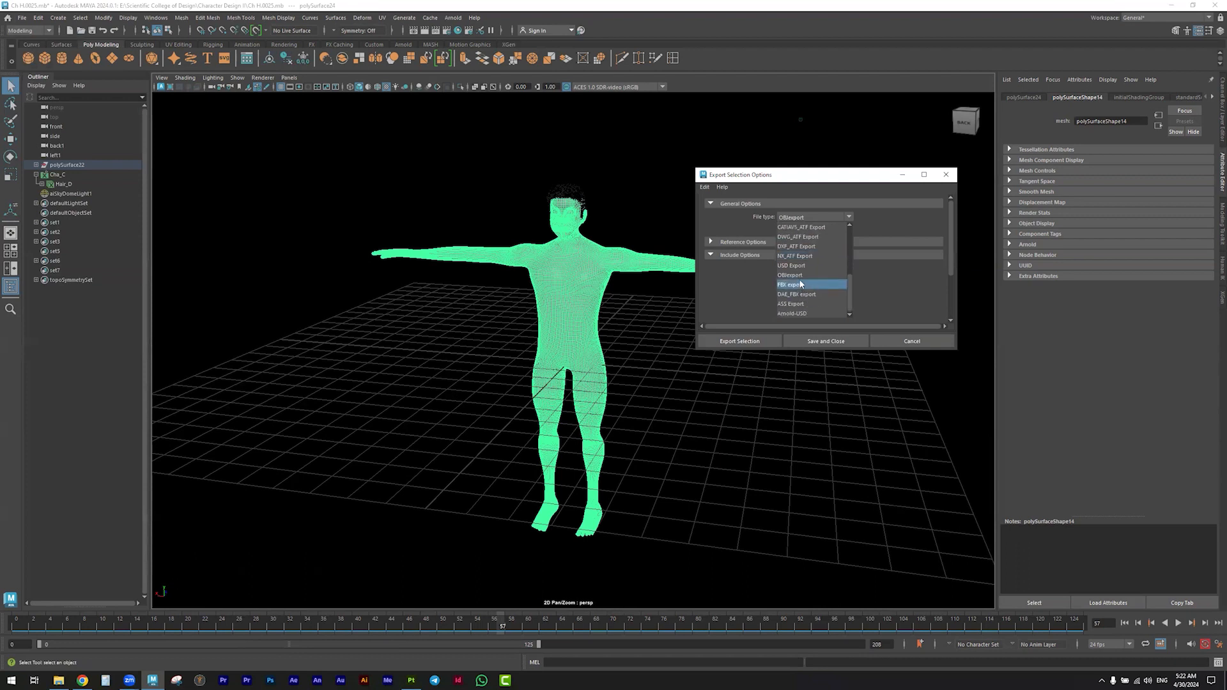
{"action": "left_click", "coordinate": [791, 285]}
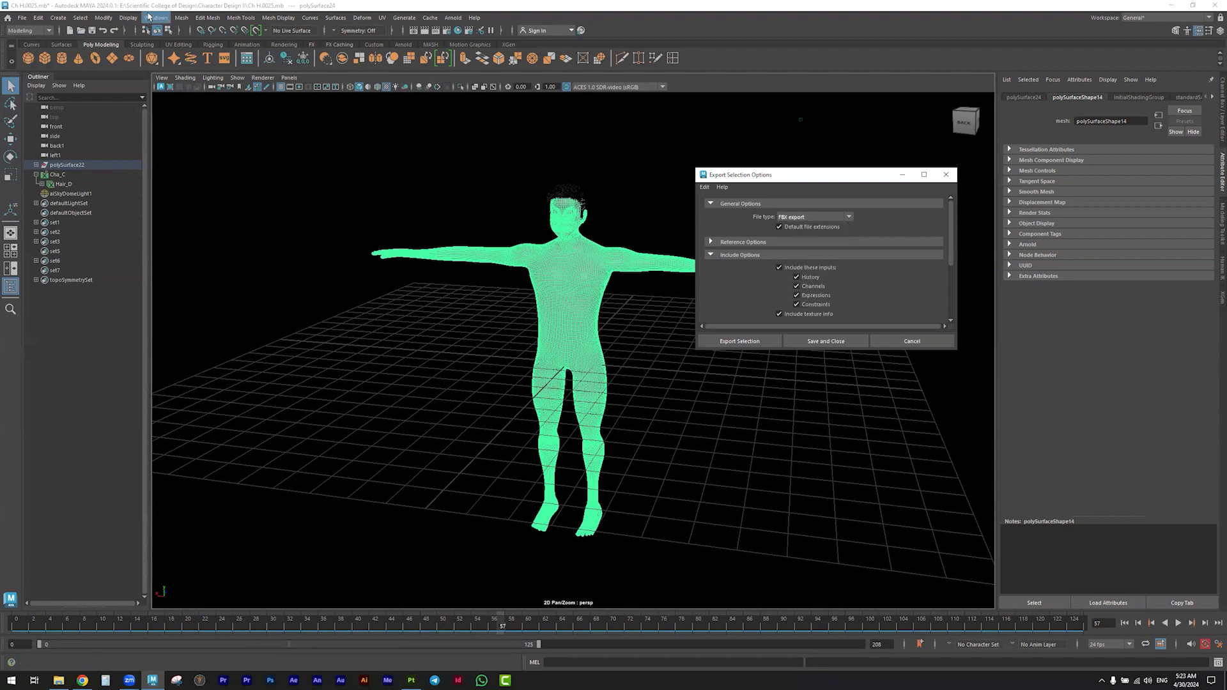
Search the Plug-in Manager for "fbx" to check whether the FBX plug-ins are loaded, then close it
{"action": "left_click", "coordinate": [153, 18]}
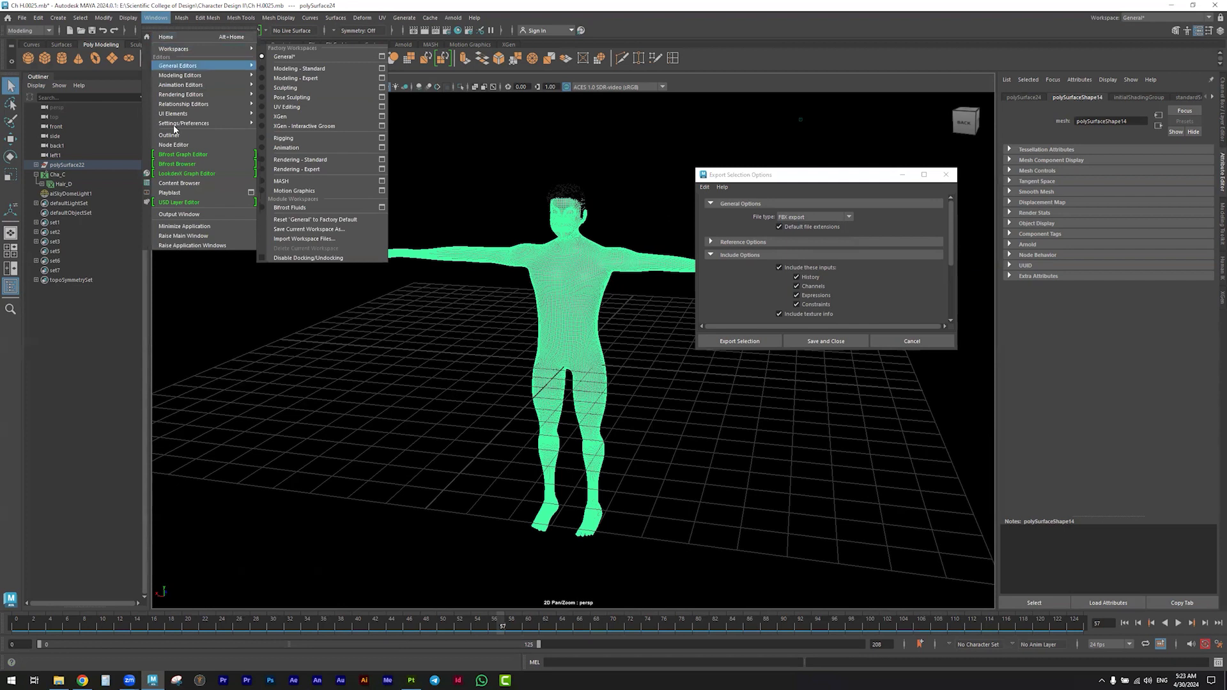
{"action": "mouse_move", "coordinate": [197, 131]}
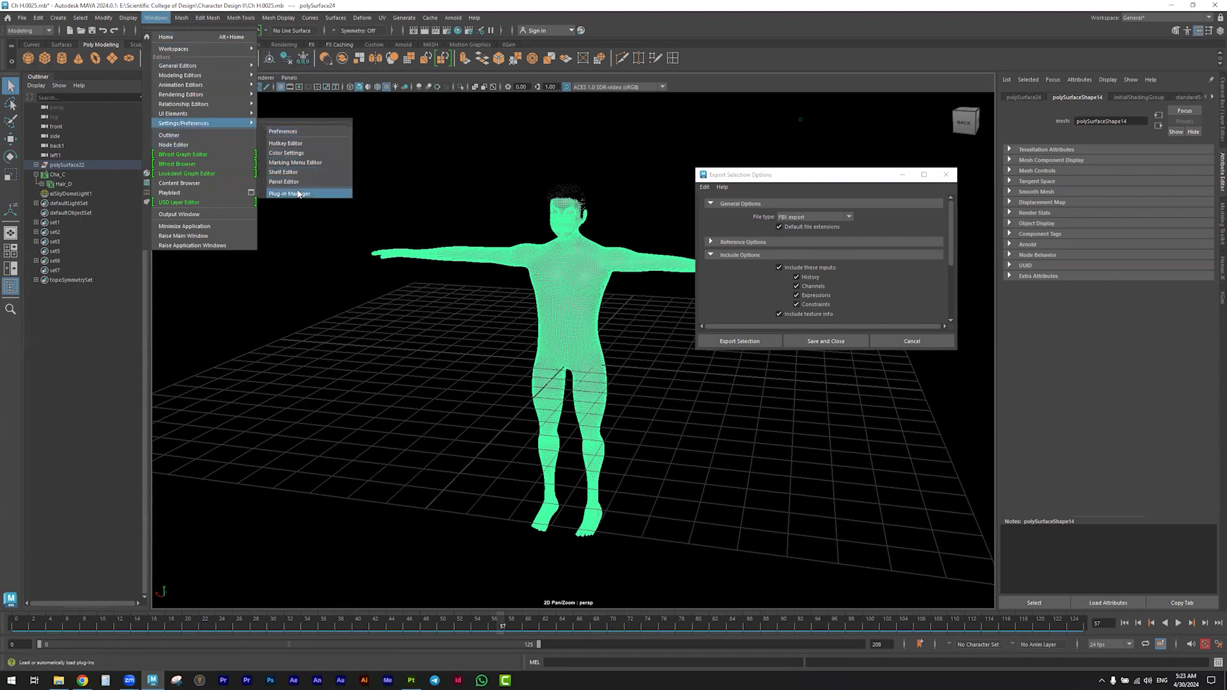
{"action": "left_click", "coordinate": [305, 194]}
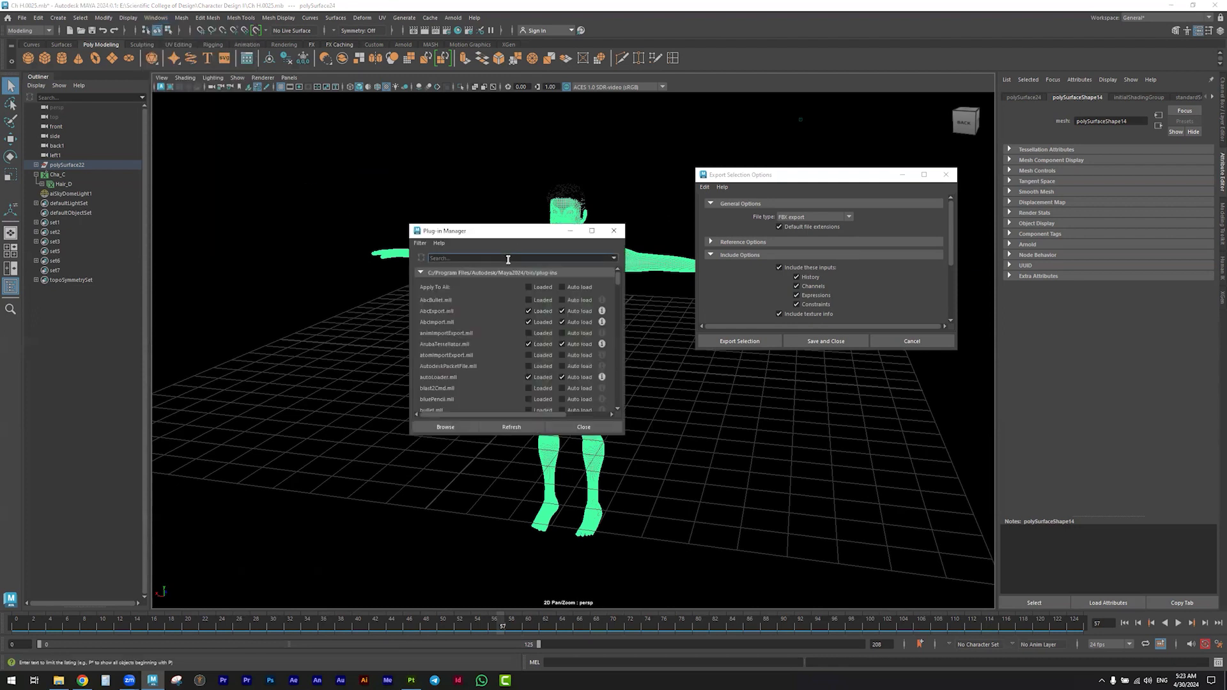
{"action": "left_click", "coordinate": [509, 258]}
{"action": "type", "text": "fbx"}
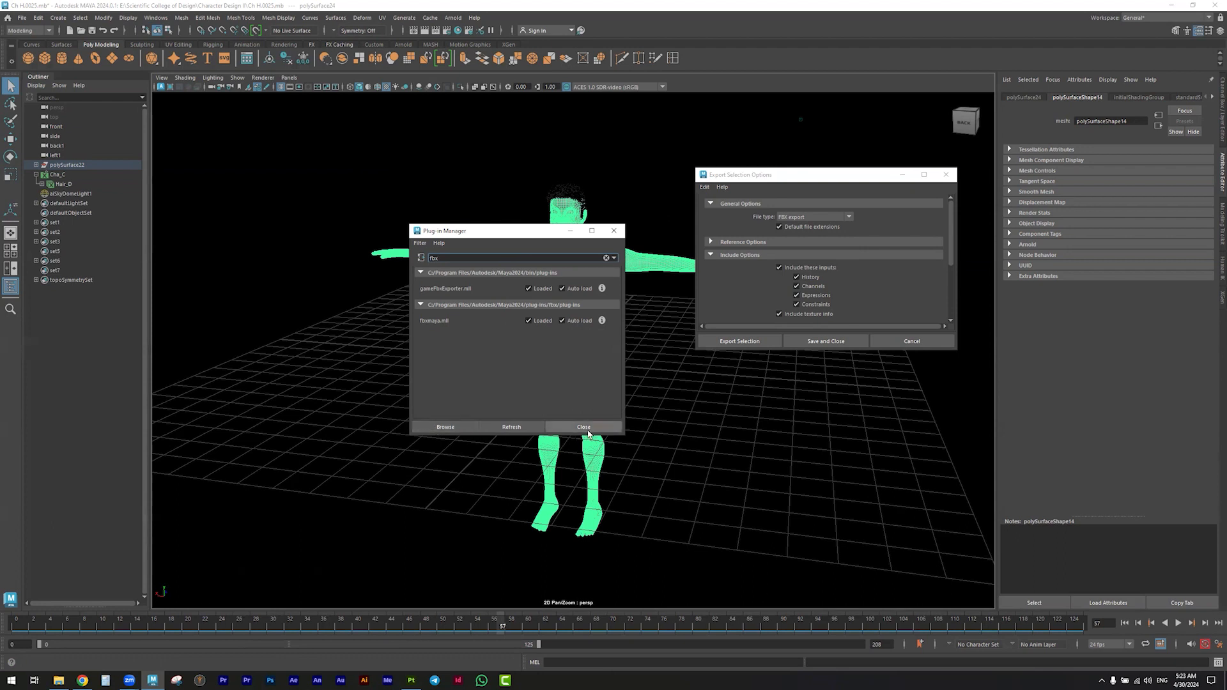
{"action": "left_click", "coordinate": [589, 433]}
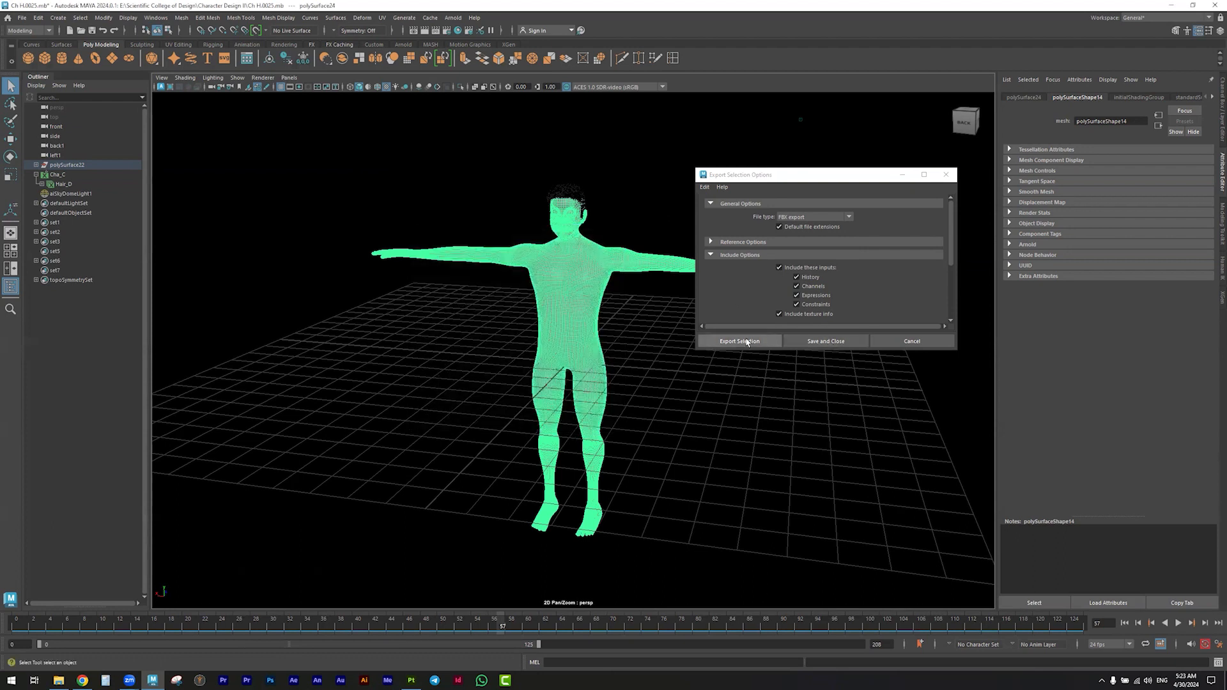
Export the selected body mesh as Char_fbx into the ChTest folder inside Character Design II, leaving Embed Media off
{"action": "left_click", "coordinate": [747, 342]}
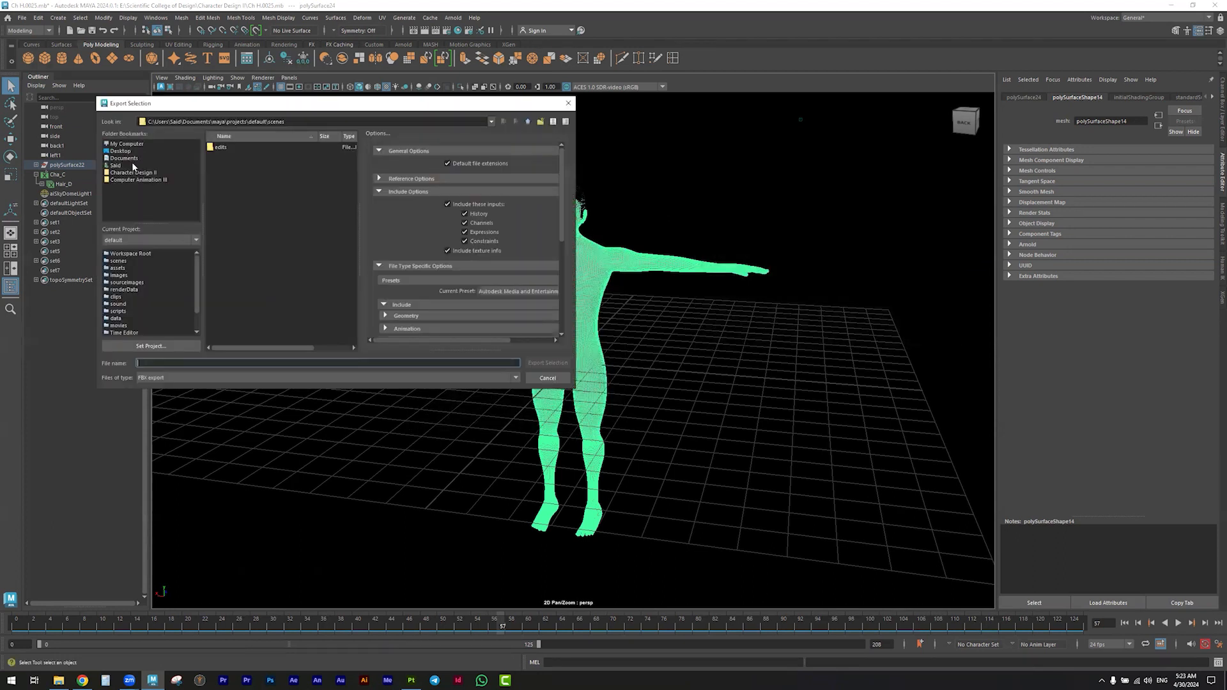
{"action": "left_click", "coordinate": [146, 175]}
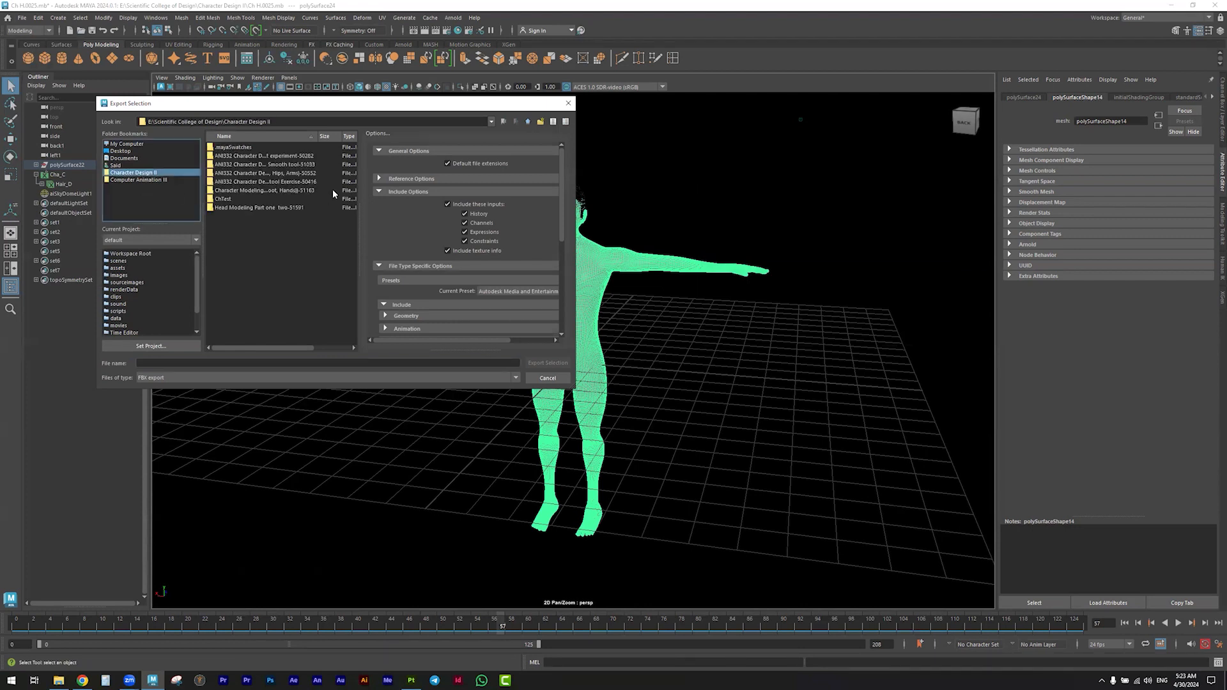
{"action": "double_click", "coordinate": [222, 199]}
{"action": "left_click", "coordinate": [184, 362]}
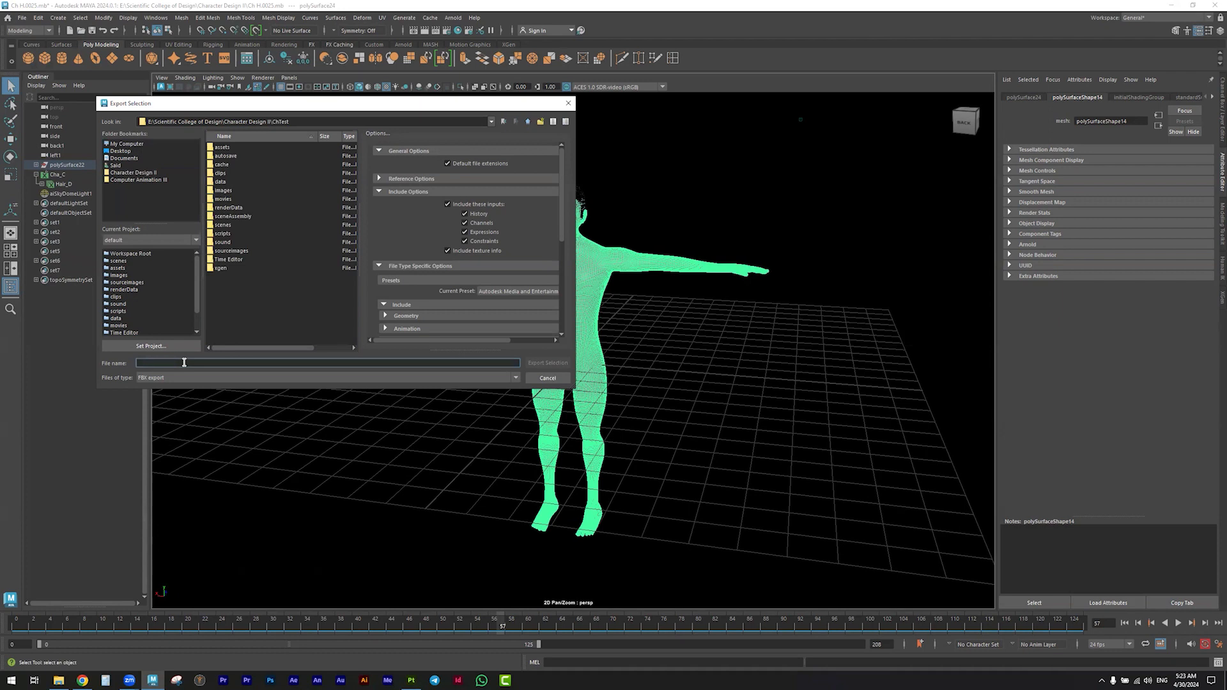
{"action": "type", "text": "c"}
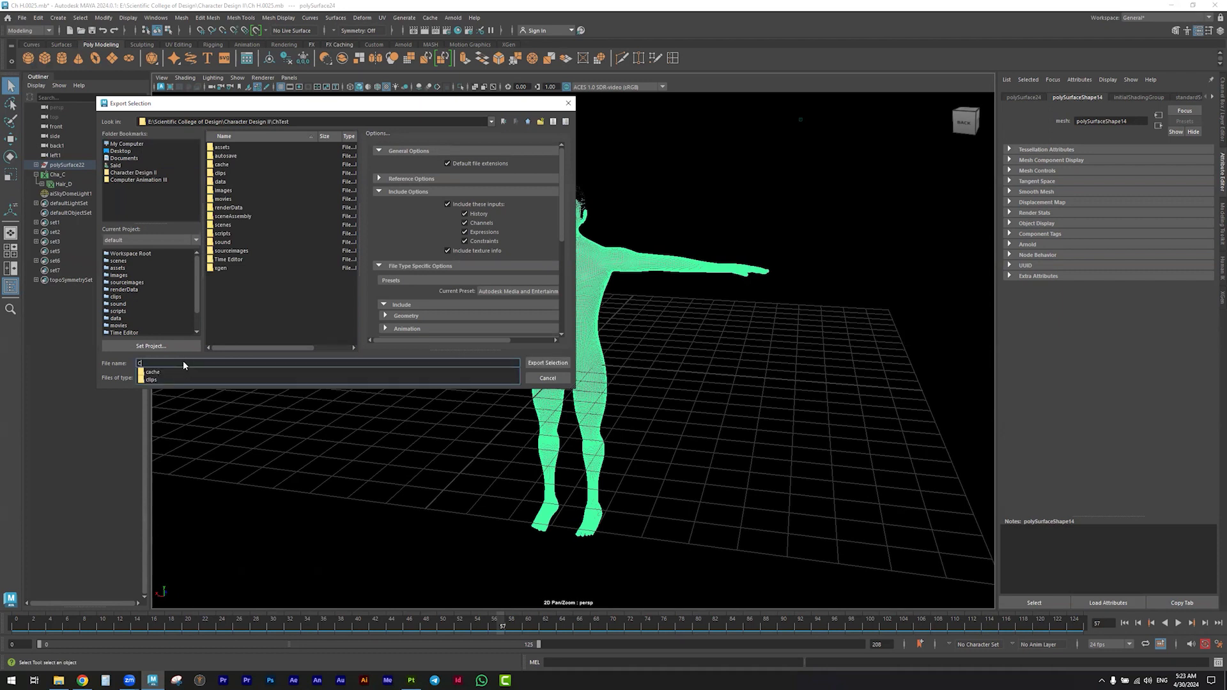
{"action": "type", "text": "har_fbx"}
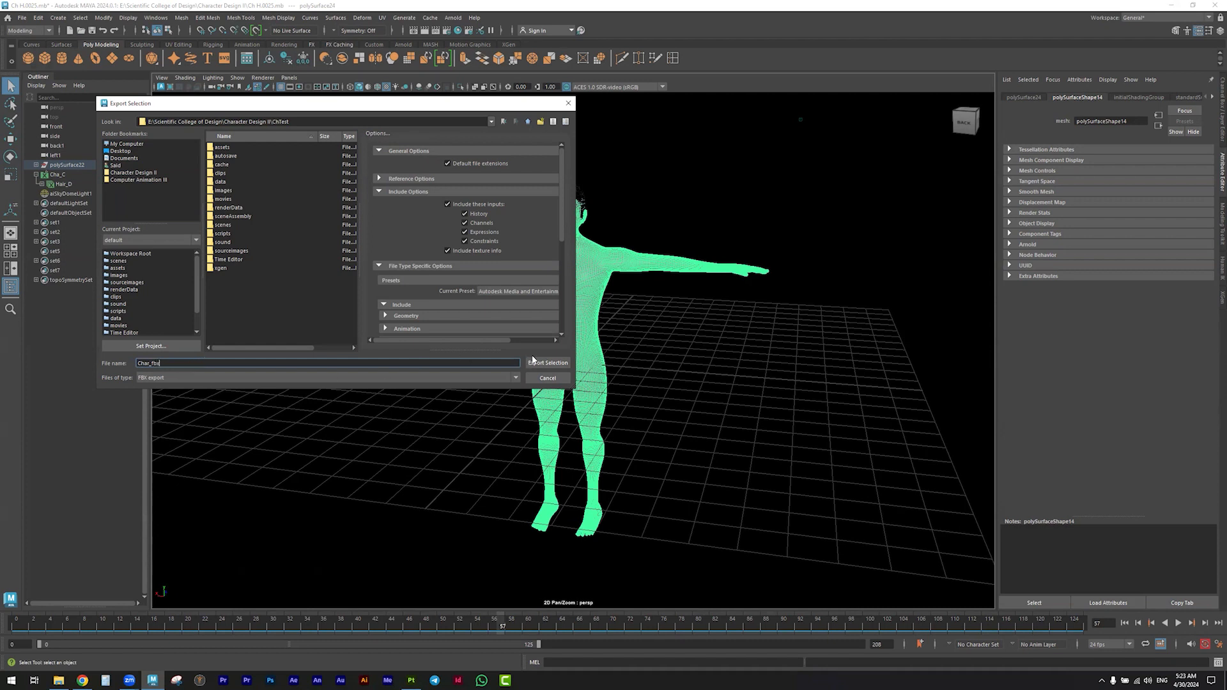
{"action": "scroll", "coordinate": [461, 306], "scroll_direction": "down", "scroll_amount": 3}
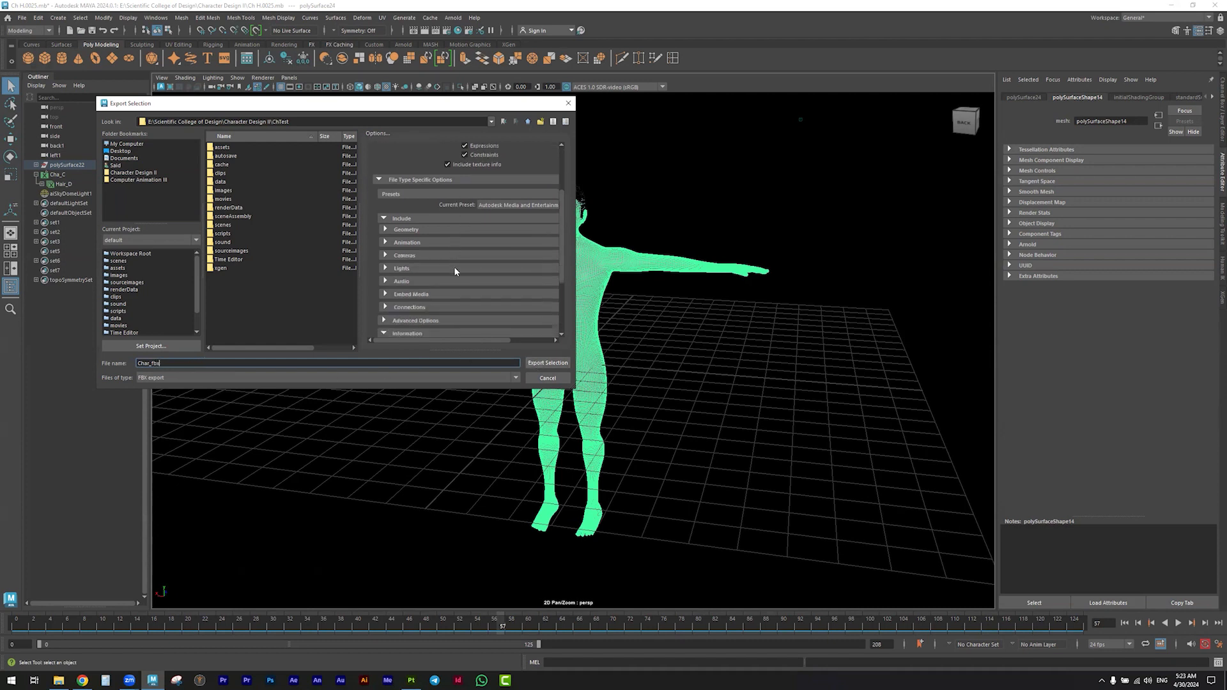
{"action": "left_click", "coordinate": [386, 266]}
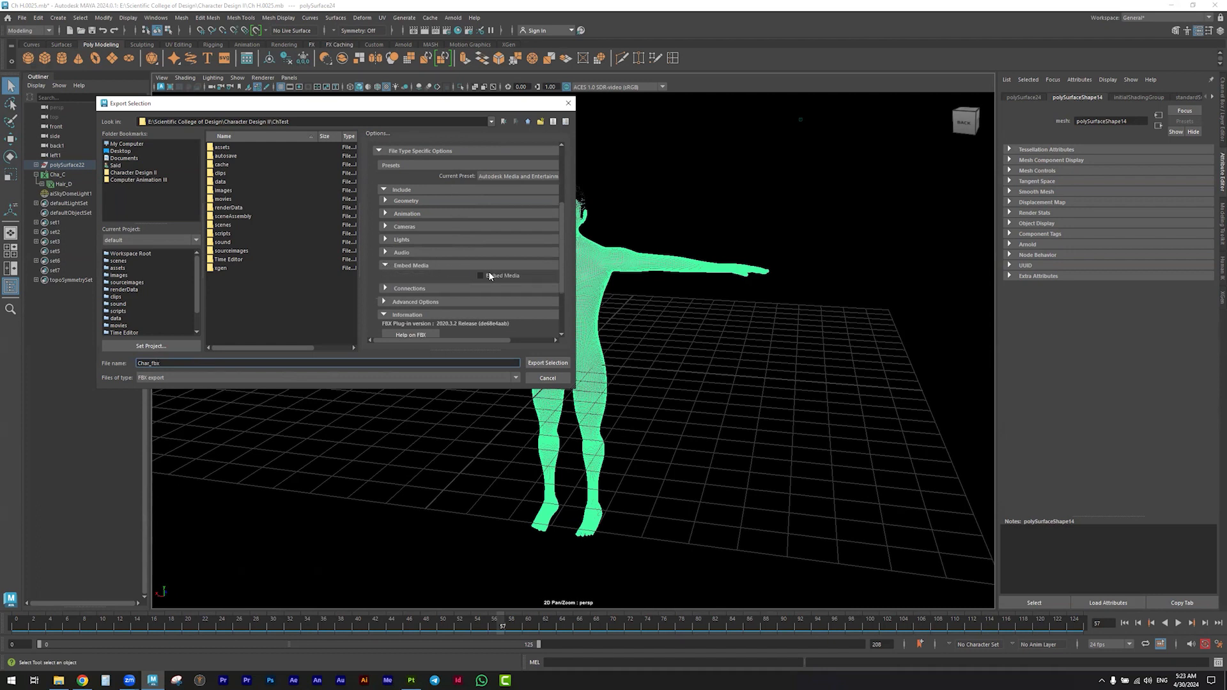
{"action": "scroll", "coordinate": [486, 282], "scroll_direction": "down", "scroll_amount": 2}
{"action": "left_click", "coordinate": [531, 363]}
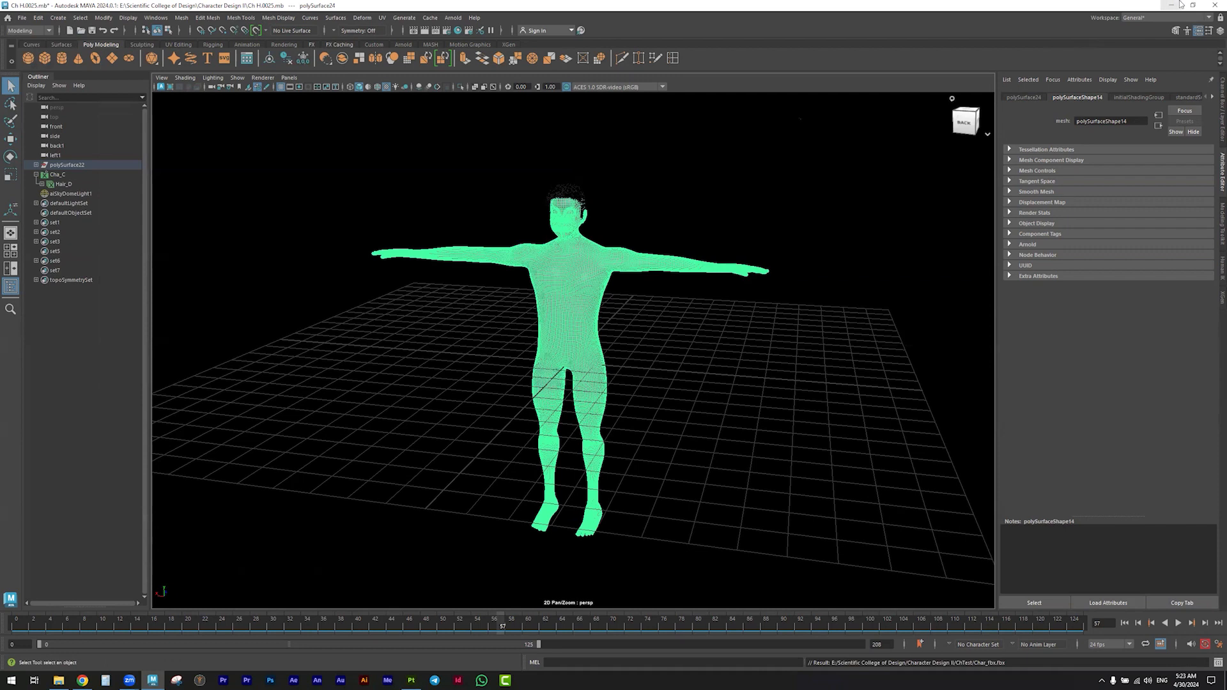
Switch to Substance 3D Painter and clear the "skin" search from the asset library
{"action": "left_click", "coordinate": [411, 680]}
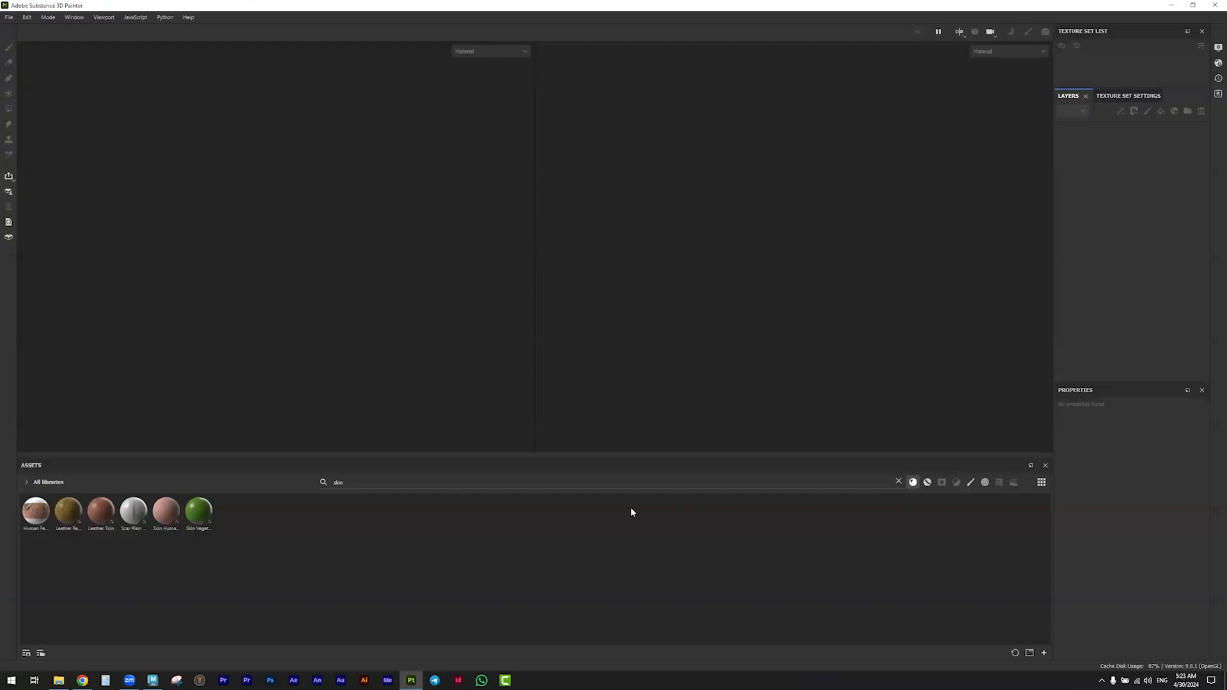
{"action": "left_click", "coordinate": [449, 484]}
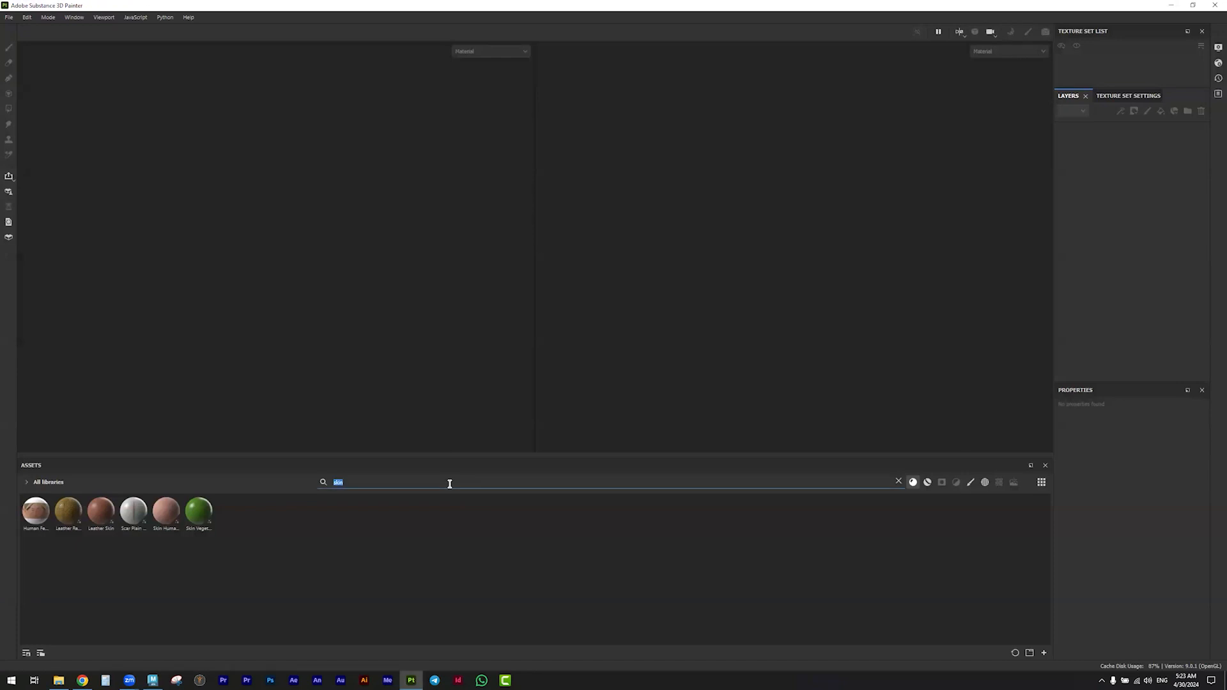
{"action": "key", "text": "BackSpace"}
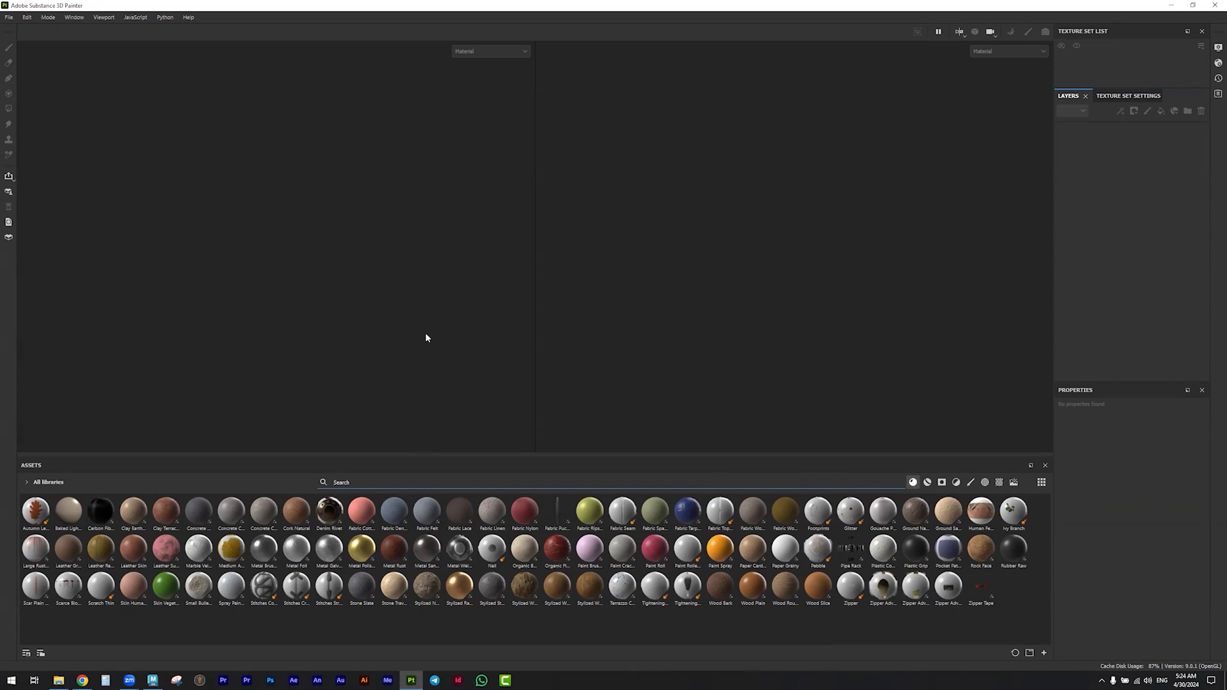
Start a new project and set its document resolution to 4096, leaving the template unselected
{"action": "left_click", "coordinate": [9, 17]}
{"action": "left_click", "coordinate": [25, 29]}
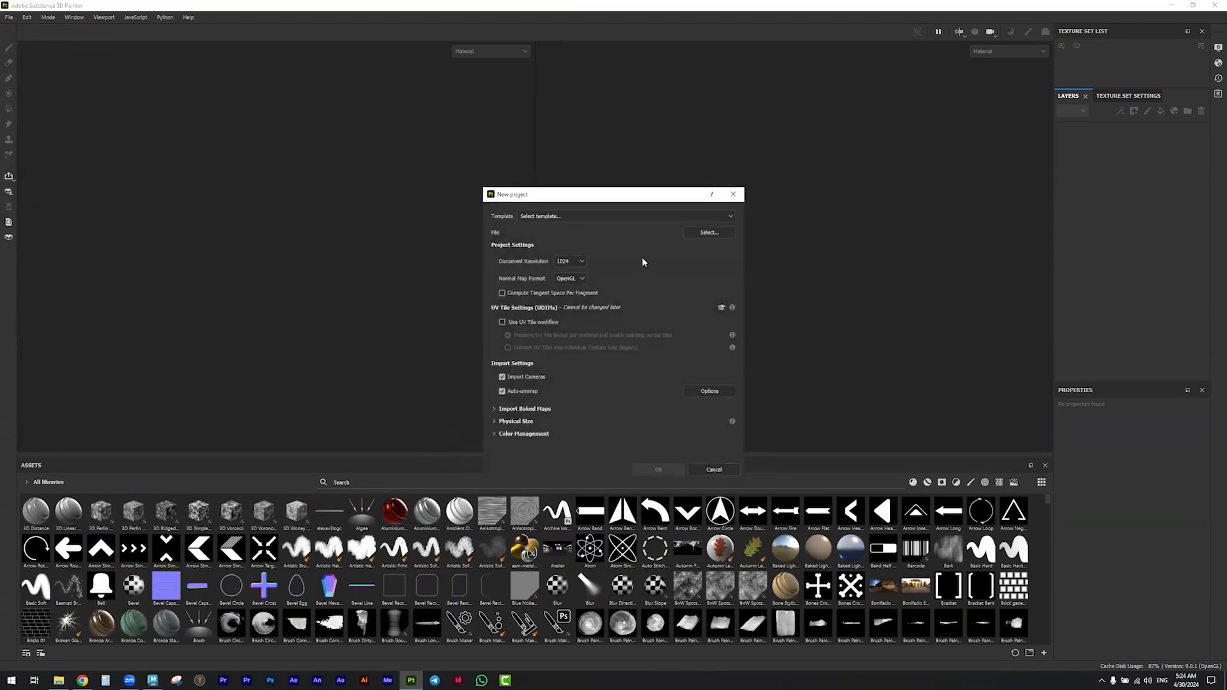
{"action": "left_click", "coordinate": [569, 259]}
{"action": "left_click", "coordinate": [578, 323]}
{"action": "left_click", "coordinate": [700, 218]}
{"action": "left_click", "coordinate": [700, 222]}
Load Char_fbx.fbx from Scientific College of Design, Character Design II, ChTest as the mesh and create the project
{"action": "left_click", "coordinate": [712, 232]}
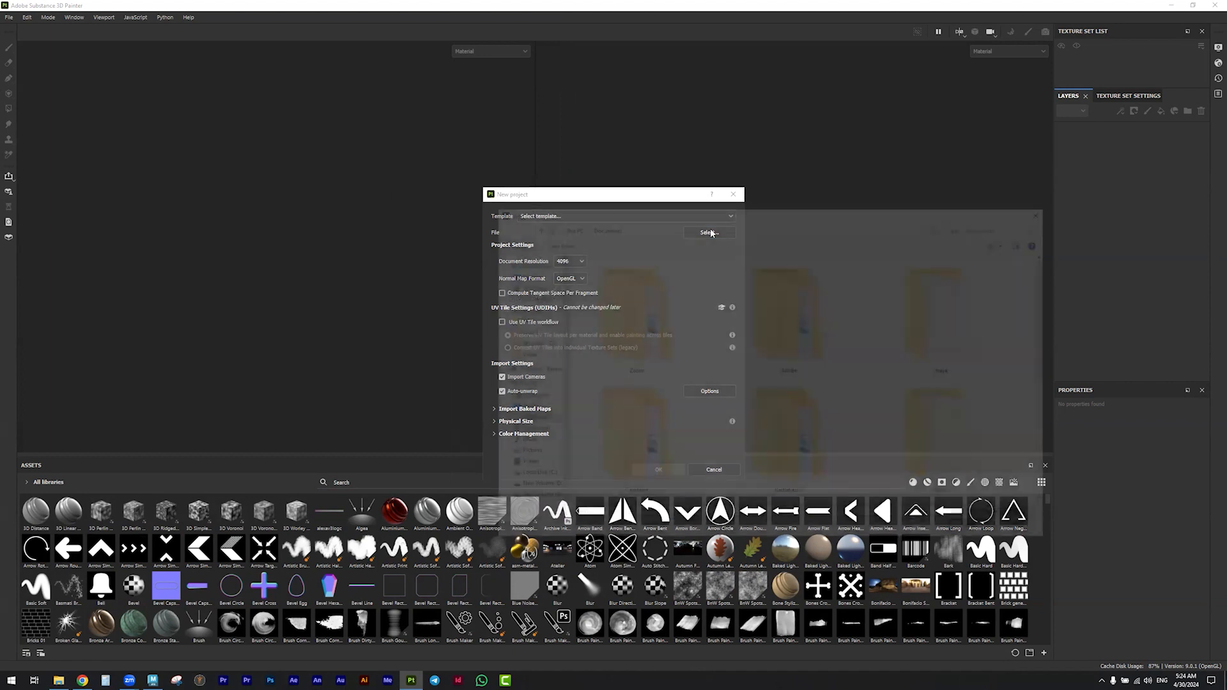
{"action": "scroll", "coordinate": [534, 476], "scroll_direction": "down", "scroll_amount": 1}
{"action": "left_click", "coordinate": [532, 480]}
{"action": "double_click", "coordinate": [697, 284]}
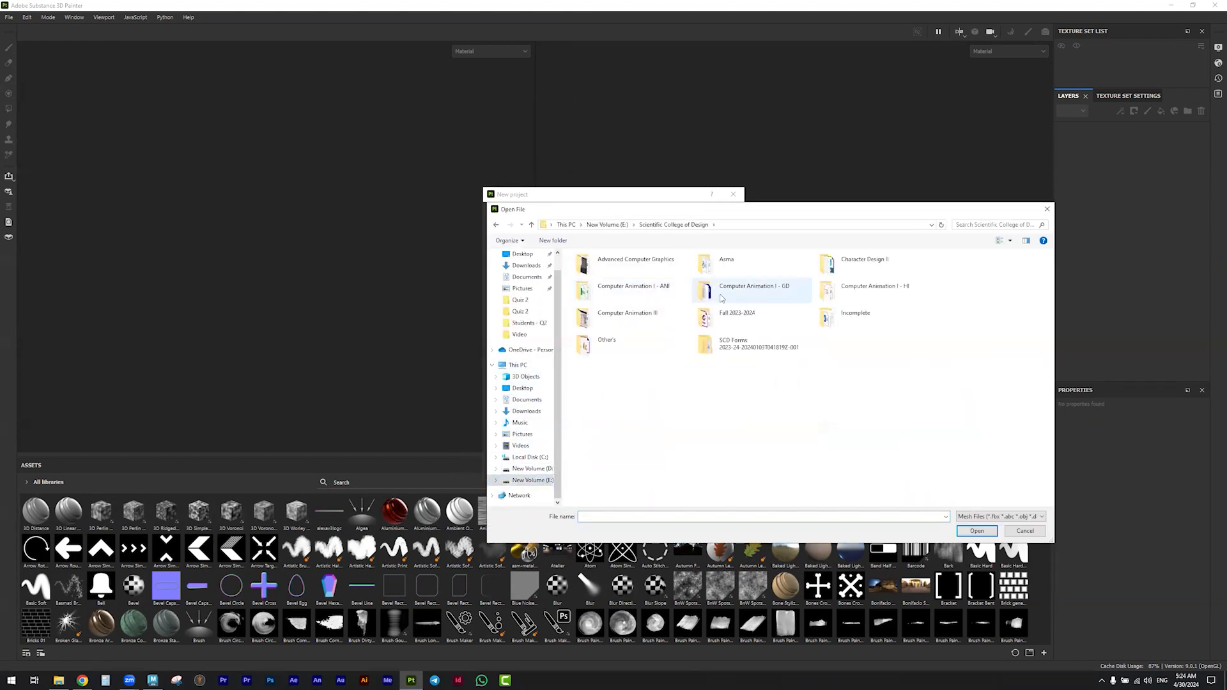
{"action": "double_click", "coordinate": [860, 262]}
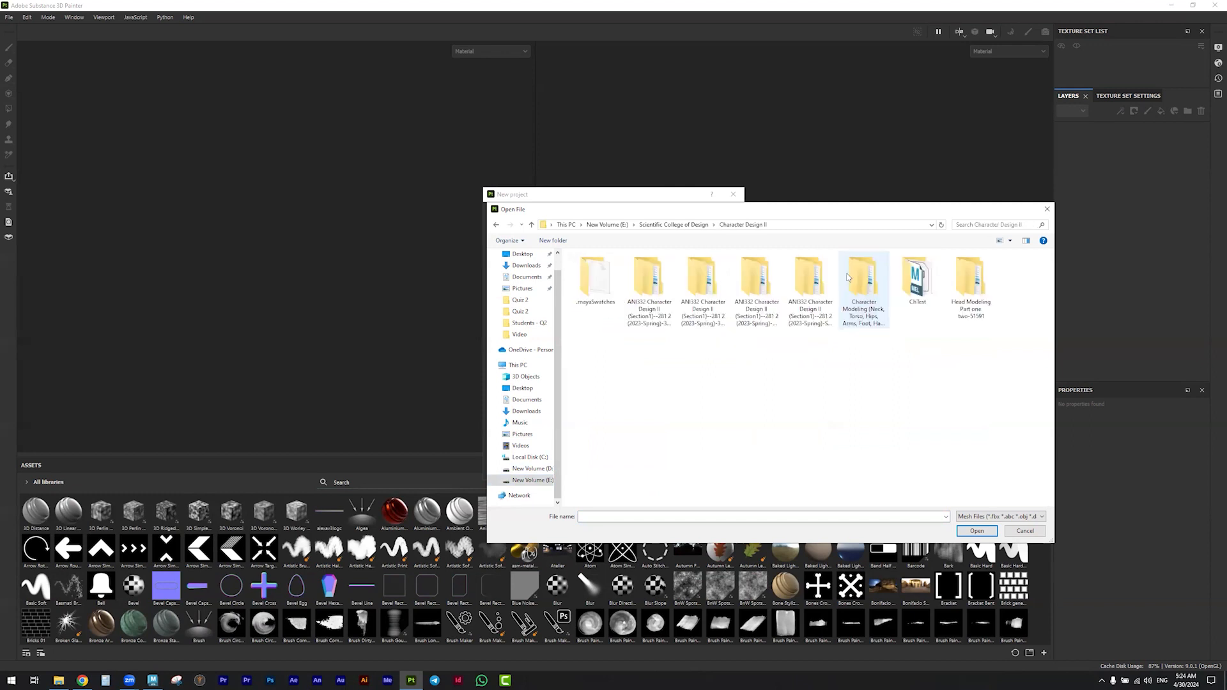
{"action": "double_click", "coordinate": [926, 293]}
{"action": "double_click", "coordinate": [615, 420]}
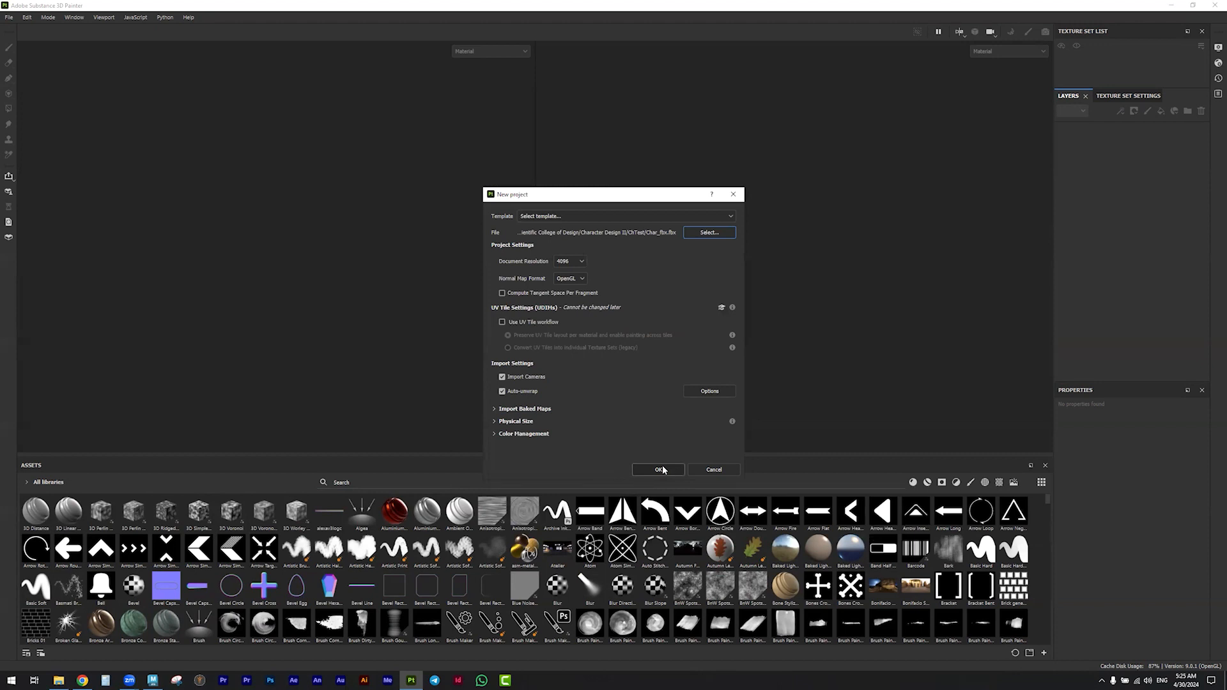
{"action": "left_click", "coordinate": [658, 470]}
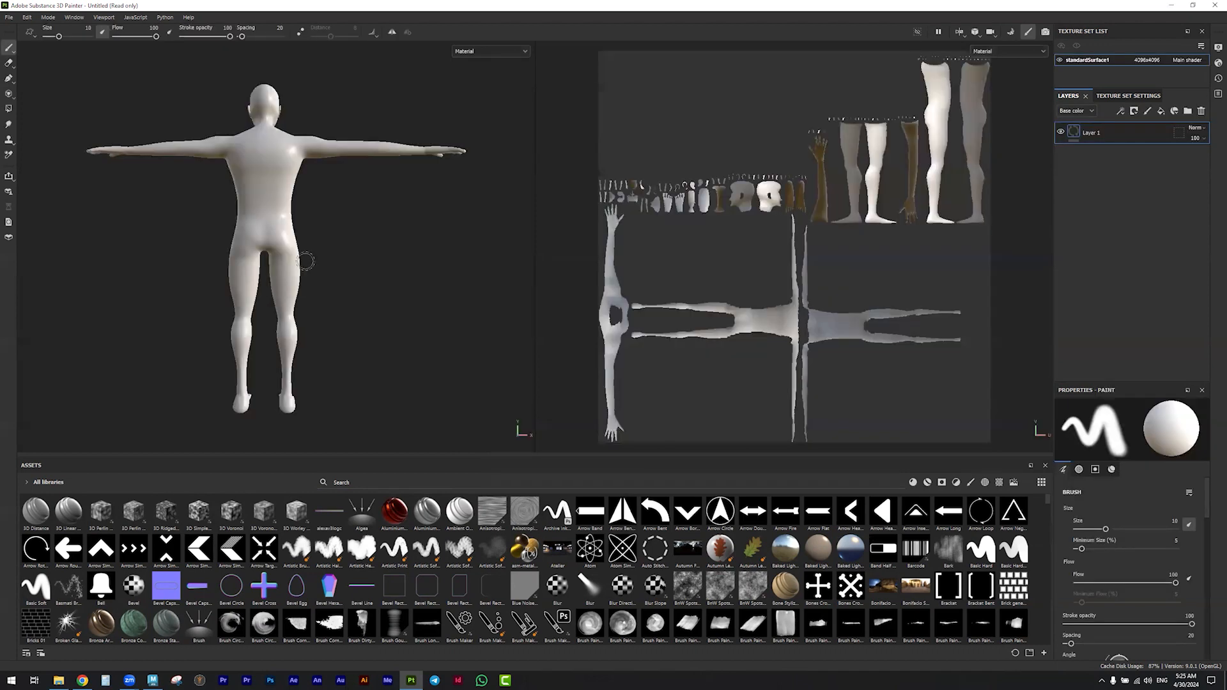
Examine the imported character mesh from the back, sides and front in the 3D view
{"action": "left_click_drag", "start_coordinate": [186, 254], "coordinate": [376, 262], "text": "alt"}
{"action": "scroll", "coordinate": [310, 248], "scroll_direction": "down", "scroll_amount": 3}
{"action": "scroll", "coordinate": [310, 248], "scroll_direction": "up", "scroll_amount": 5}
{"action": "scroll", "coordinate": [309, 248], "scroll_direction": "down", "scroll_amount": 5}
{"action": "scroll", "coordinate": [309, 248], "scroll_direction": "up", "scroll_amount": 5}
{"action": "right_click_drag", "start_coordinate": [288, 254], "coordinate": [202, 238], "text": "alt"}
{"action": "mouse_move", "coordinate": [157, 248]}
{"action": "left_mouse_down", "text": "alt"}
{"action": "mouse_move", "coordinate": [265, 241]}
{"action": "mouse_move", "coordinate": [306, 255]}
{"action": "mouse_move", "coordinate": [298, 266]}
{"action": "left_mouse_up", "text": "alt"}
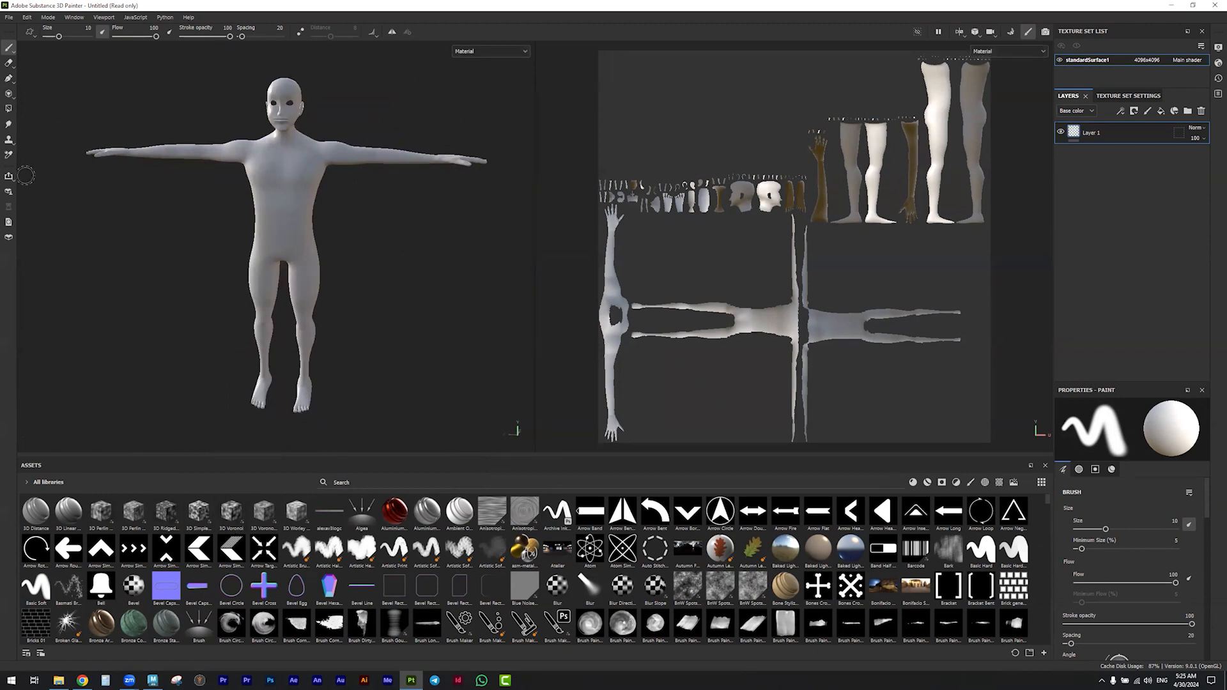
Filter the asset library to base materials and add Skin Human Flat to the layer stack below Layer 1
{"action": "left_click", "coordinate": [912, 482]}
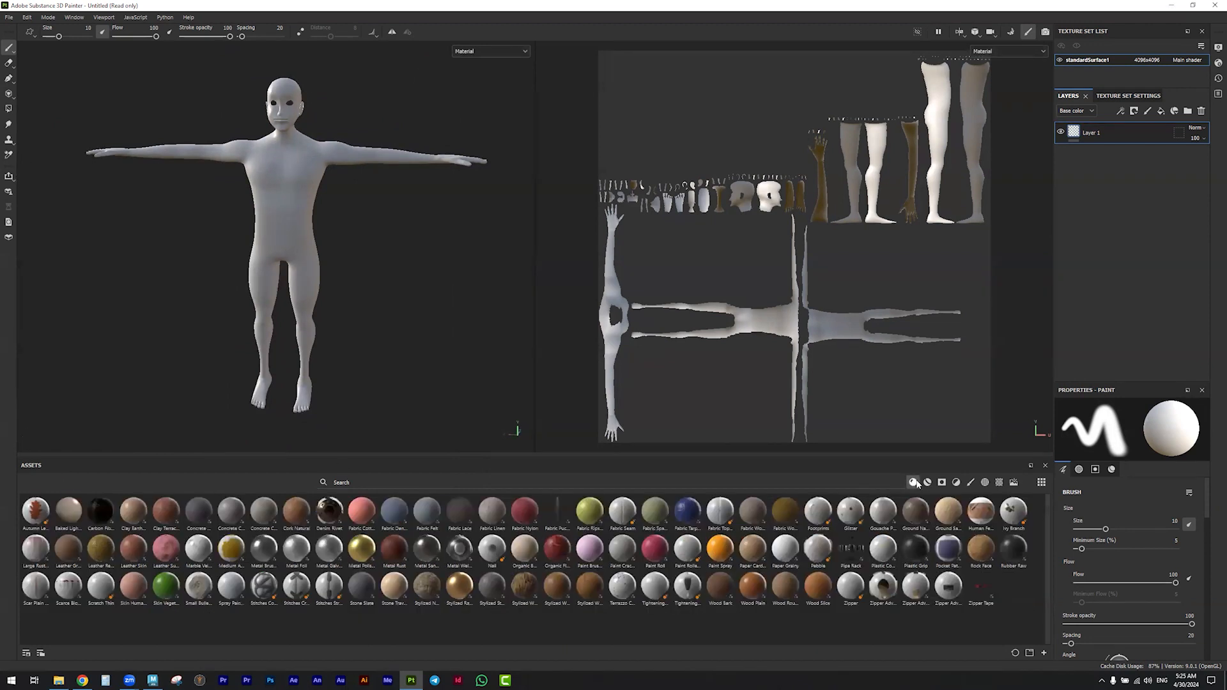
{"action": "left_click", "coordinate": [928, 483]}
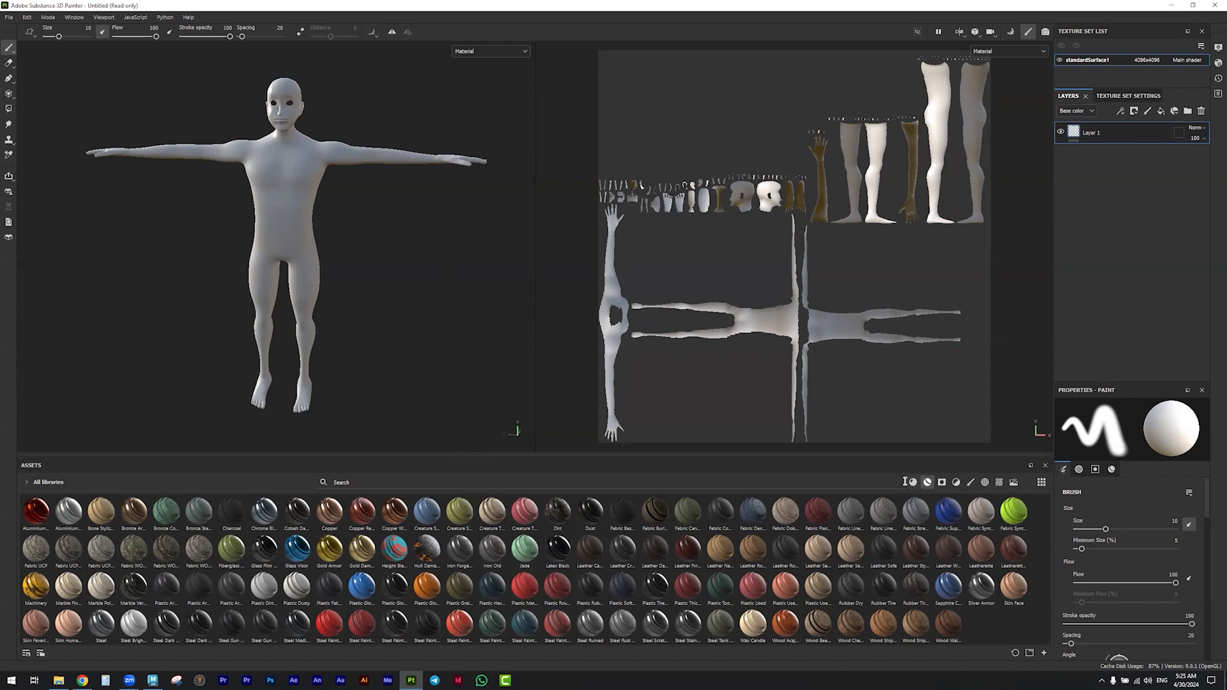
{"action": "left_click", "coordinate": [913, 482]}
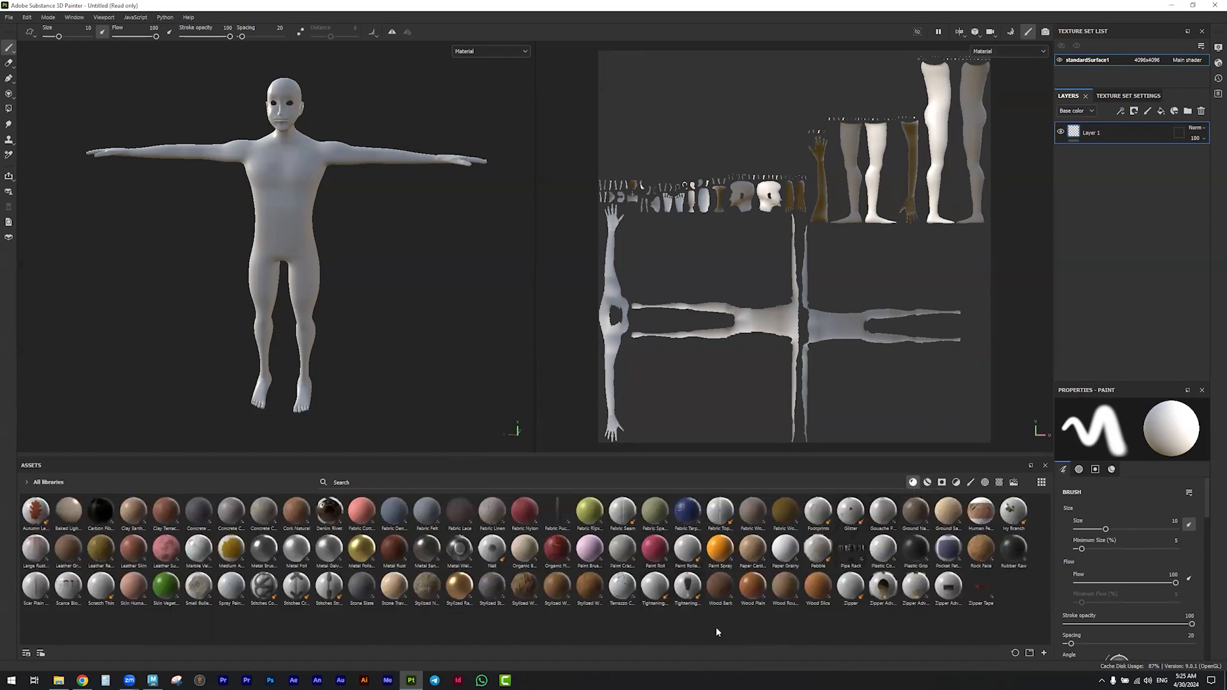
{"action": "mouse_move", "coordinate": [131, 595]}
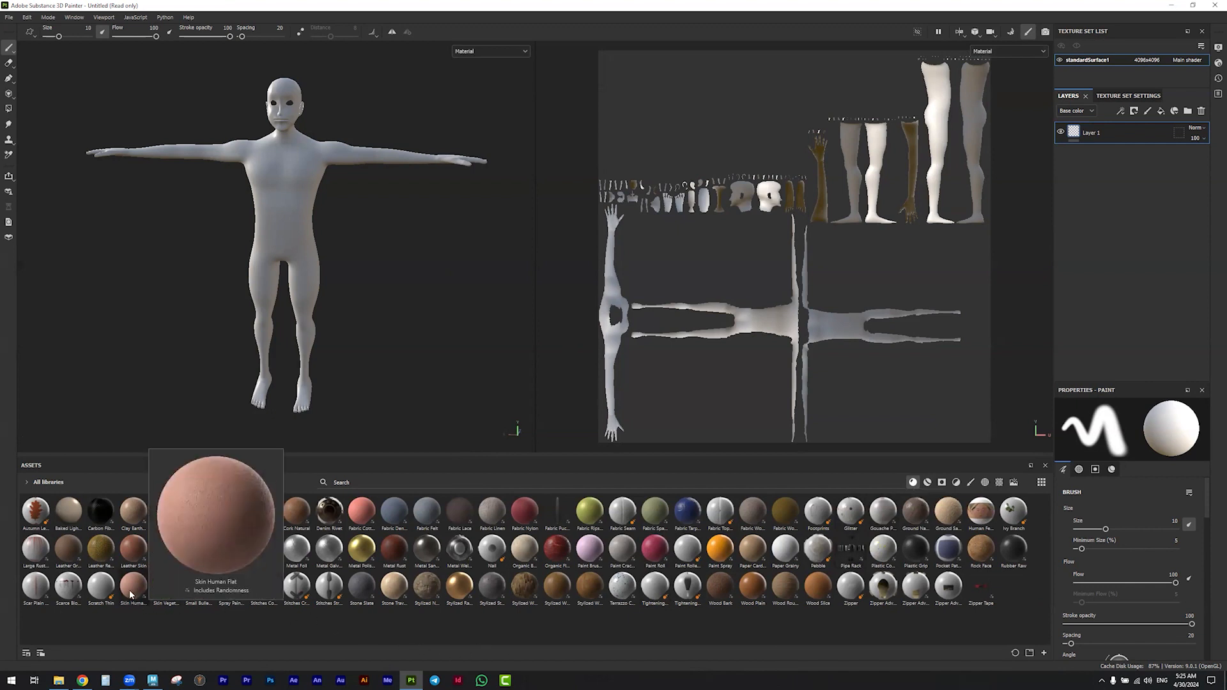
{"action": "left_click_drag", "start_coordinate": [131, 595], "coordinate": [1152, 249]}
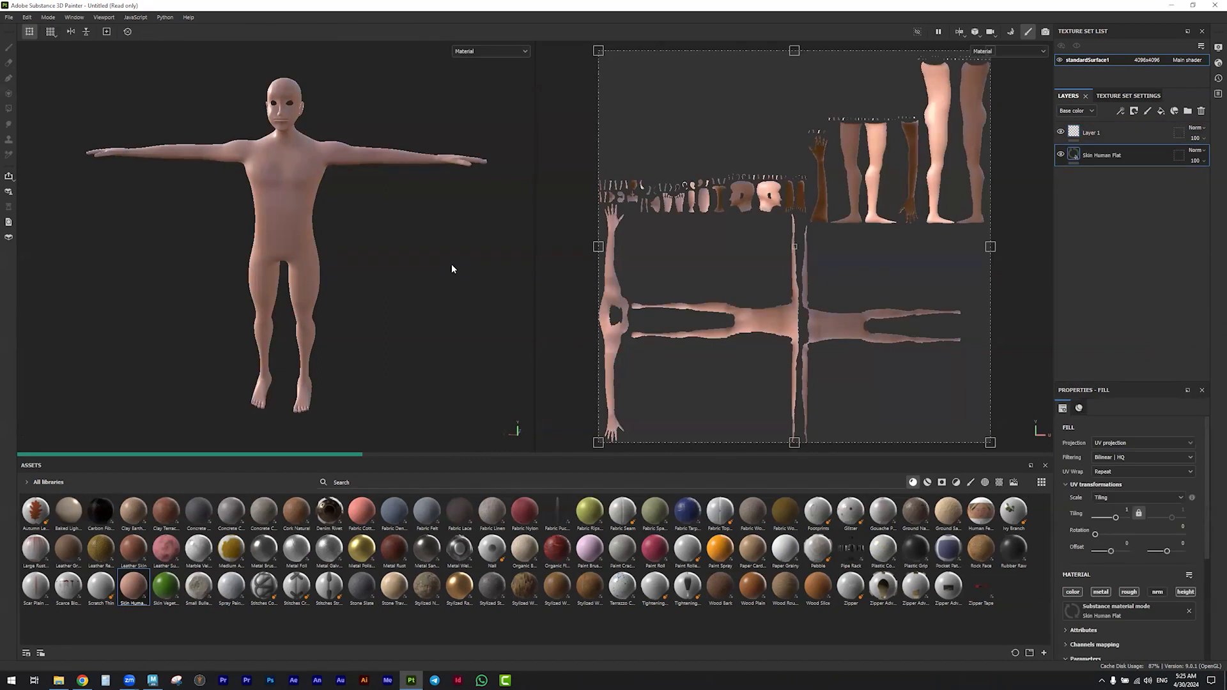
Raise the Skin Human Flat layer's UV tiling to 32
{"action": "scroll", "coordinate": [208, 186], "scroll_direction": "up", "scroll_amount": 5}
{"action": "middle_click_drag", "start_coordinate": [312, 114], "coordinate": [338, 329]}
{"action": "scroll", "coordinate": [338, 328], "scroll_direction": "up", "scroll_amount": 8}
{"action": "left_click_drag", "start_coordinate": [386, 340], "coordinate": [168, 309], "text": "alt"}
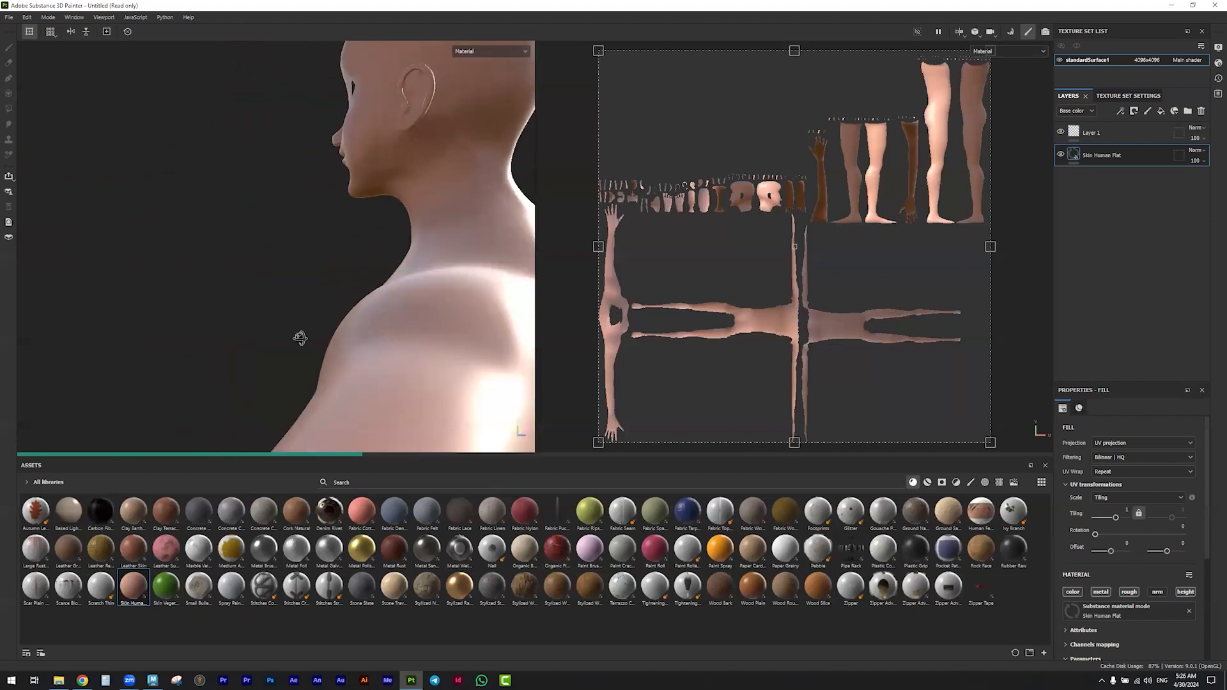
{"action": "key", "text": "f"}
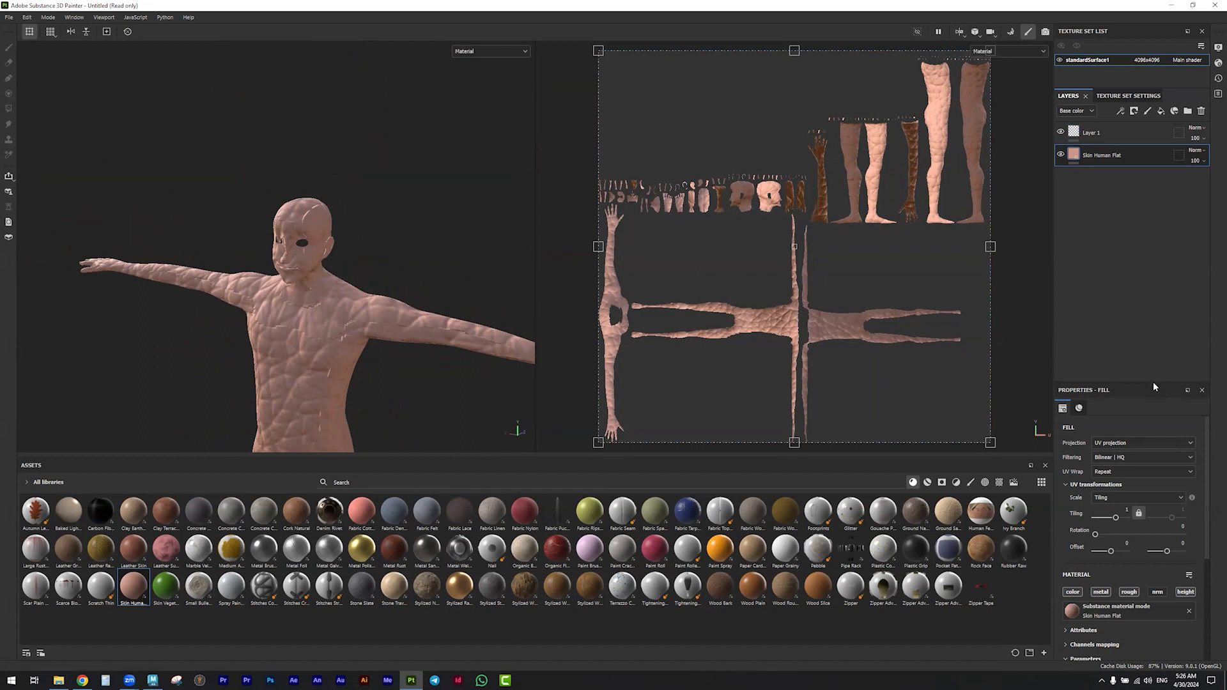
{"action": "left_click_drag", "start_coordinate": [1153, 385], "coordinate": [1148, 248]}
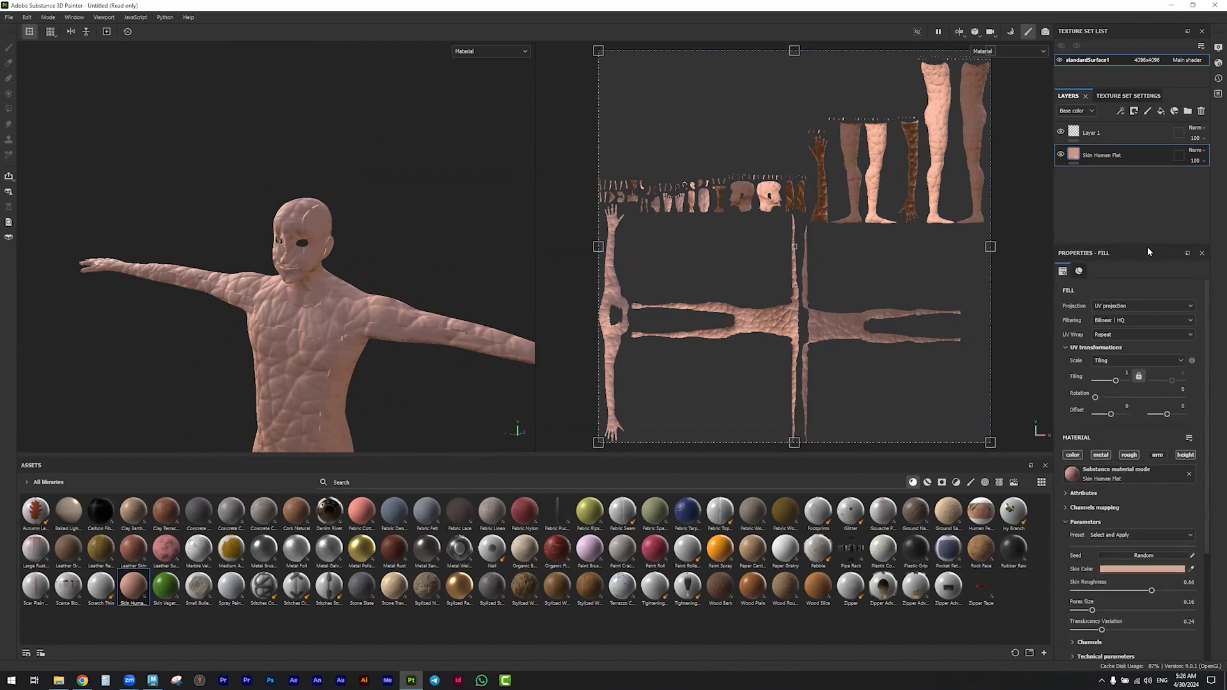
{"action": "left_click_drag", "start_coordinate": [1116, 381], "coordinate": [1129, 382]}
{"action": "scroll", "coordinate": [304, 313], "scroll_direction": "down", "scroll_amount": 1}
{"action": "scroll", "coordinate": [307, 313], "scroll_direction": "up", "scroll_amount": 3}
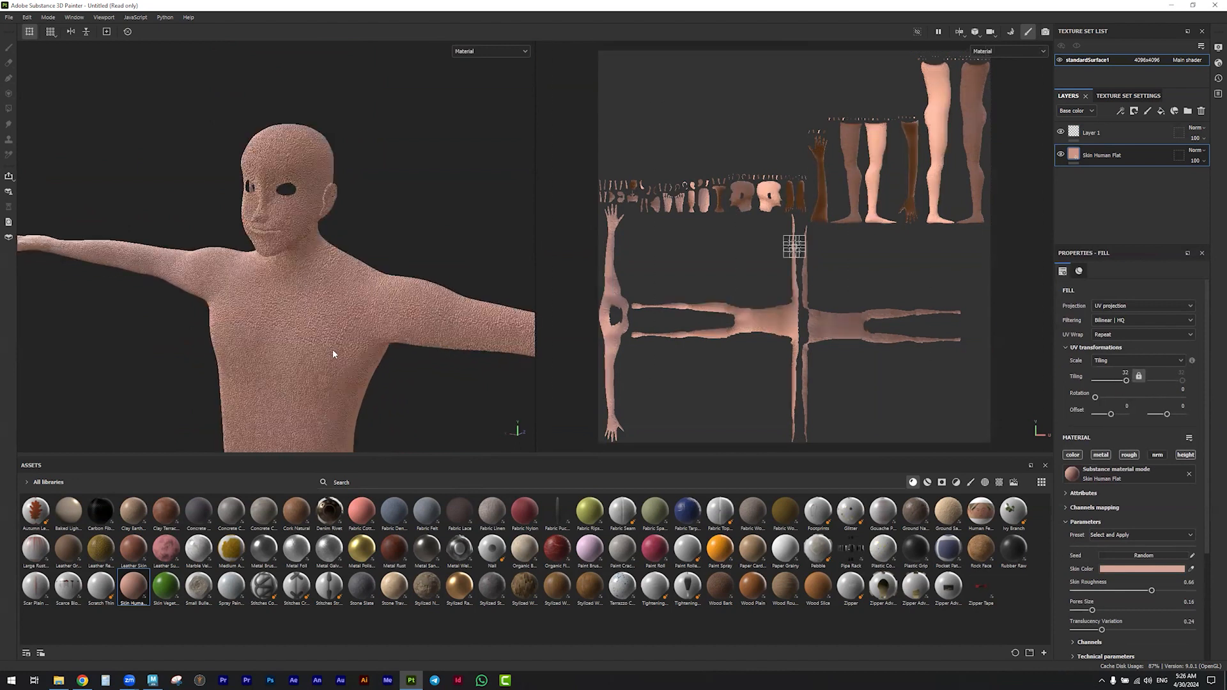
Set the Skin Human Flat layer's UV tiling to 64 and shift its first offset value to about -0.05
{"action": "scroll", "coordinate": [332, 350], "scroll_direction": "up", "scroll_amount": 5}
{"action": "double_click", "coordinate": [1127, 373]}
{"action": "type", "text": "64"}
{"action": "key", "text": "Return"}
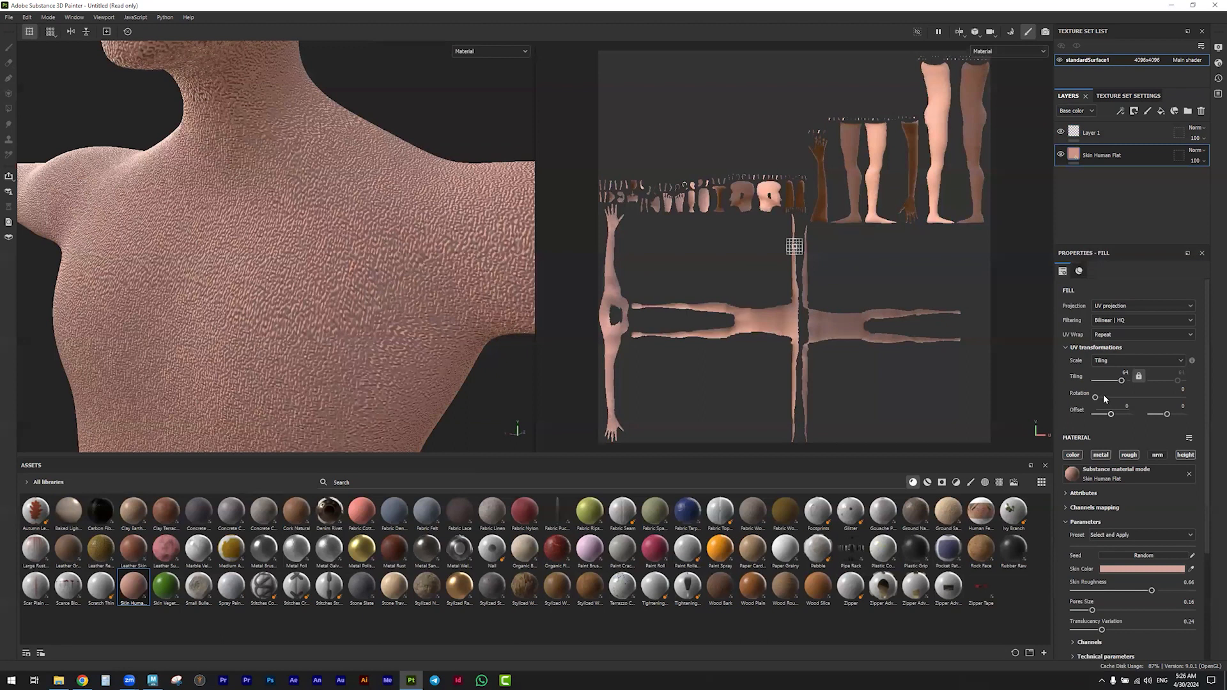
{"action": "left_click_drag", "start_coordinate": [1109, 415], "coordinate": [1110, 416]}
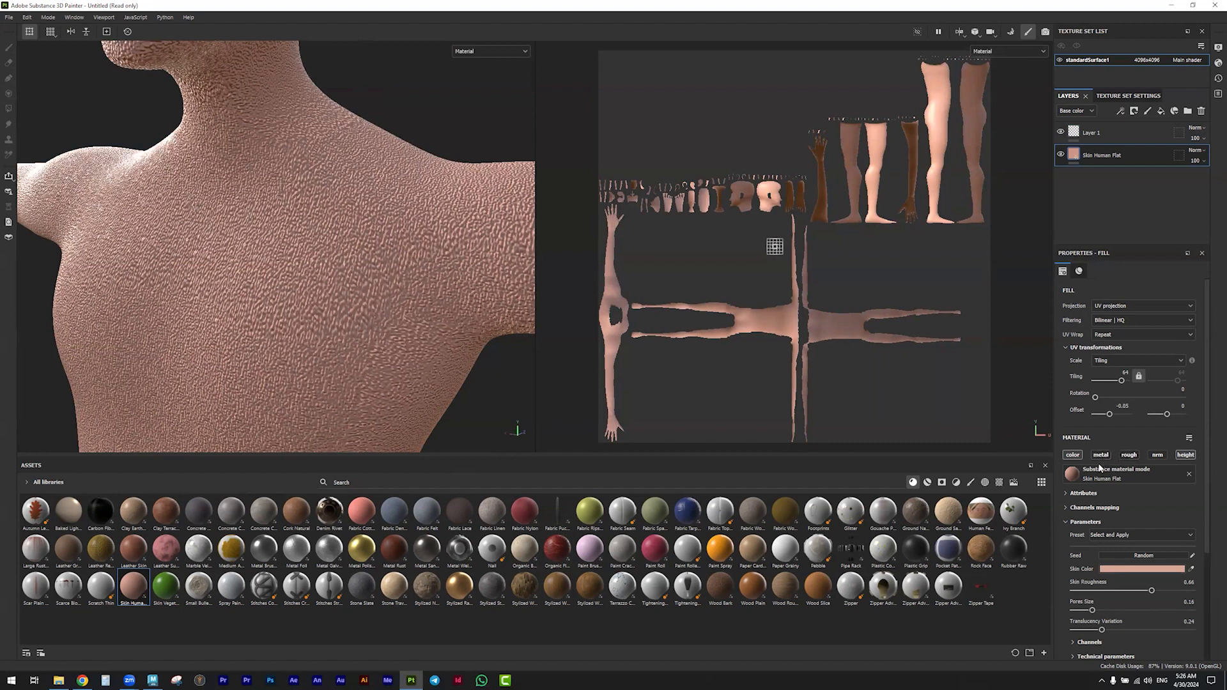
Disable the height and metal channels of the Skin Human Flat layer and enable its normal channel
{"action": "left_click", "coordinate": [1191, 454]}
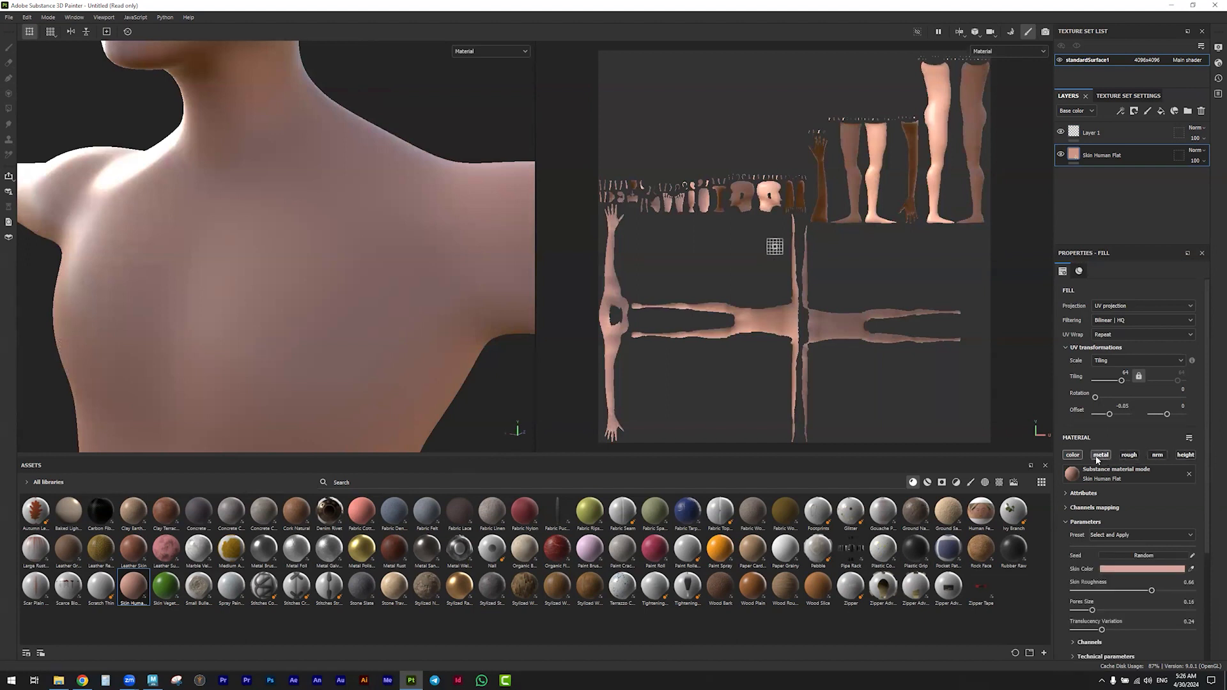
{"action": "left_click", "coordinate": [1129, 456]}
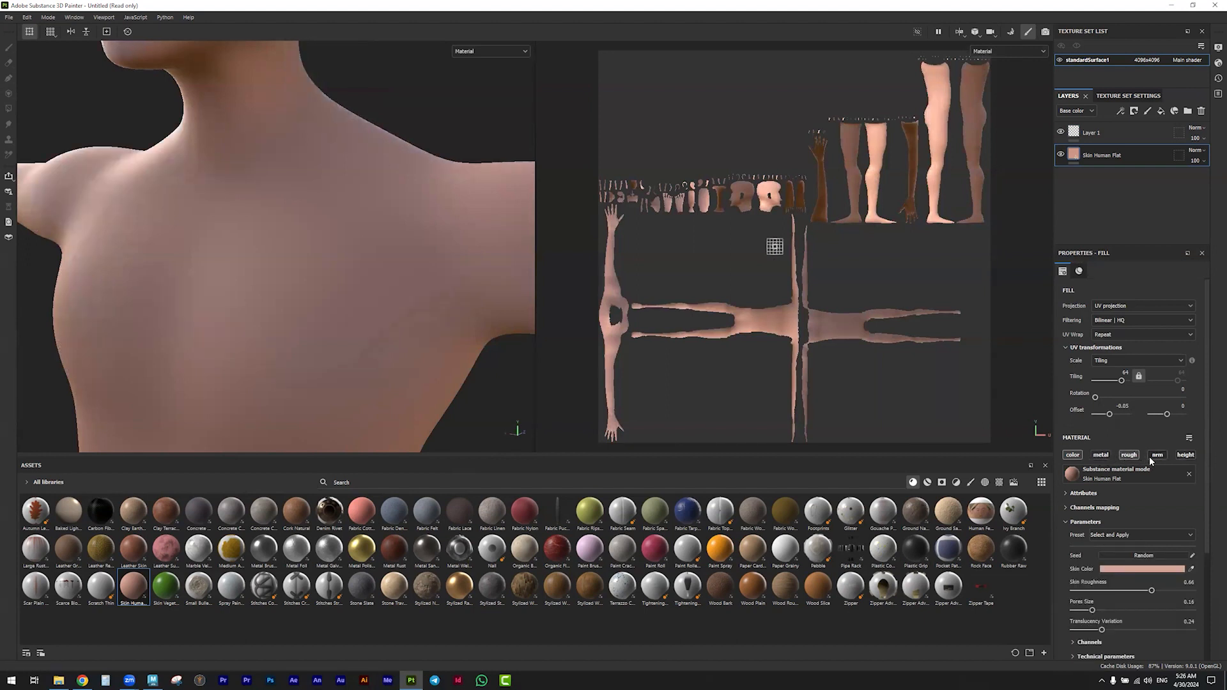
{"action": "left_click", "coordinate": [1158, 455]}
Examine the skin material on the character's chest, arms and legs and review the fill layer's parameters
{"action": "scroll", "coordinate": [409, 247], "scroll_direction": "down", "scroll_amount": 8}
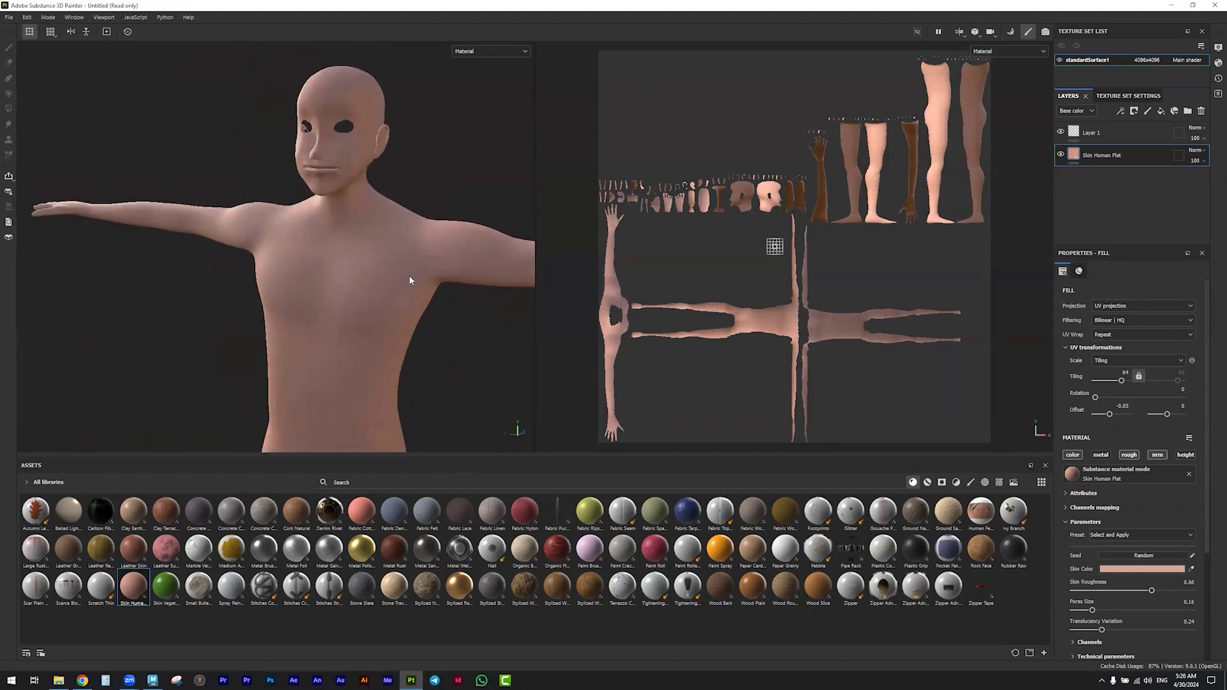
{"action": "scroll", "coordinate": [410, 279], "scroll_direction": "up", "scroll_amount": 8}
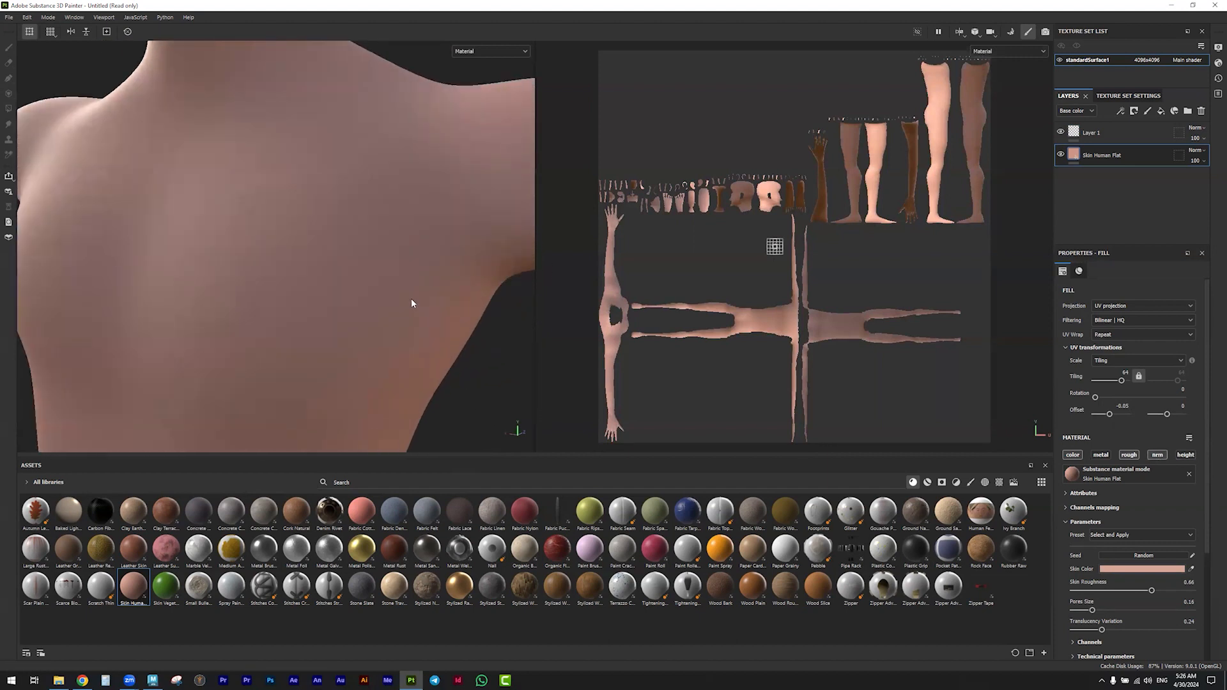
{"action": "scroll", "coordinate": [412, 304], "scroll_direction": "down", "scroll_amount": 8}
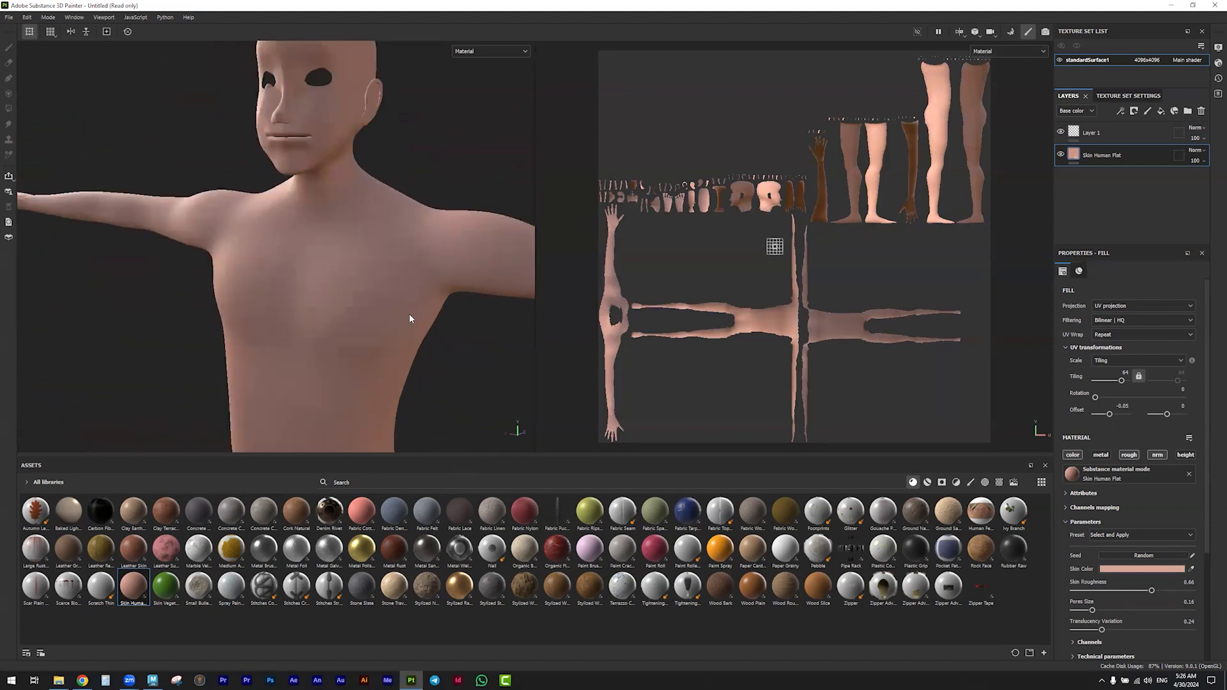
{"action": "scroll", "coordinate": [410, 317], "scroll_direction": "down", "scroll_amount": 2}
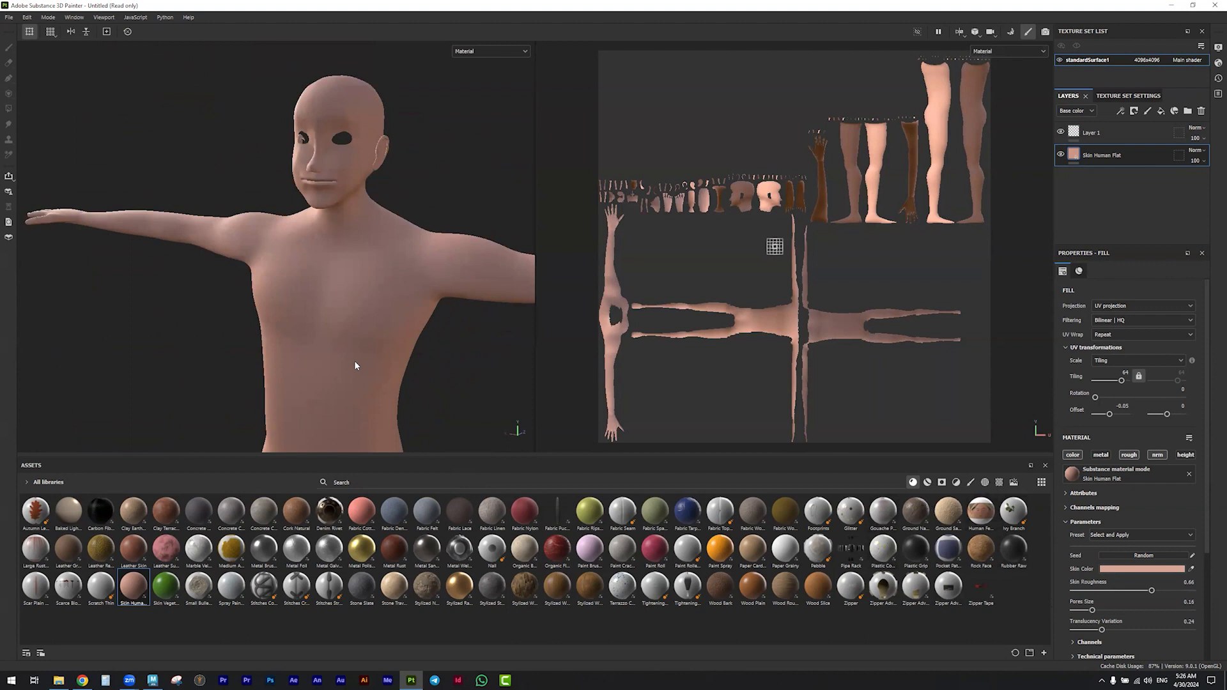
{"action": "scroll", "coordinate": [355, 366], "scroll_direction": "down", "scroll_amount": 4}
{"action": "middle_click_drag", "start_coordinate": [379, 377], "coordinate": [332, 245], "text": "alt"}
{"action": "left_click_drag", "start_coordinate": [274, 318], "coordinate": [316, 317], "text": "alt"}
{"action": "middle_click_drag", "start_coordinate": [323, 289], "coordinate": [320, 224], "text": "alt"}
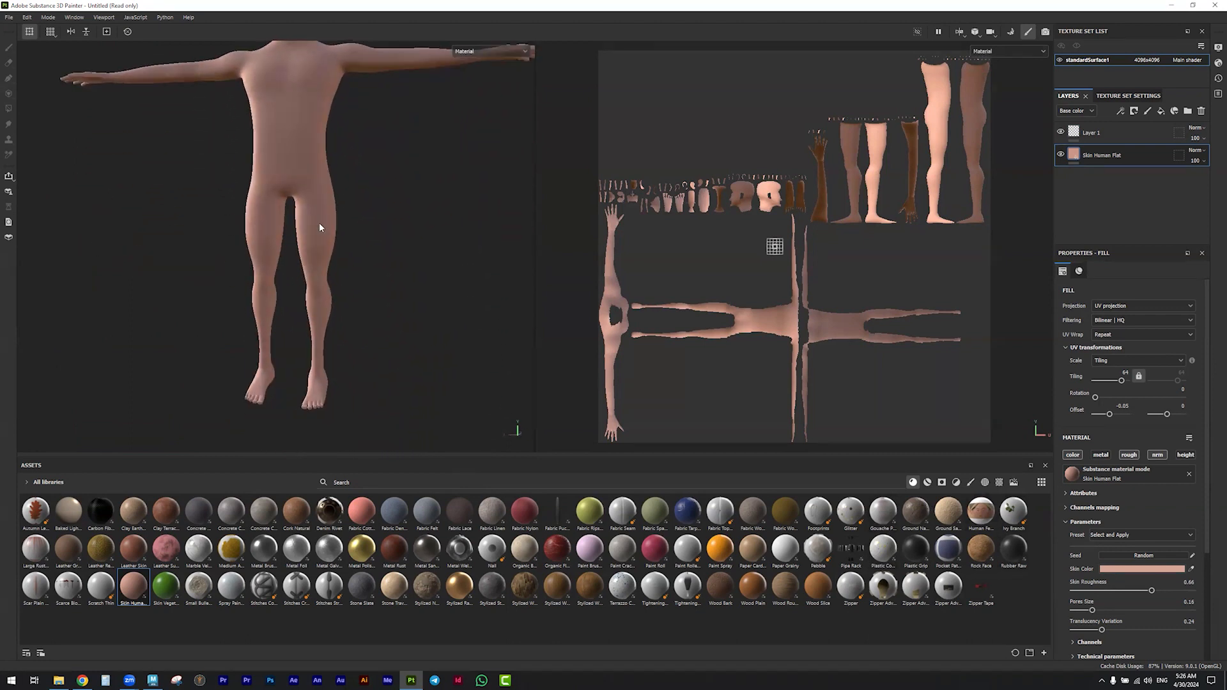
{"action": "scroll", "coordinate": [1109, 511], "scroll_direction": "down", "scroll_amount": 3}
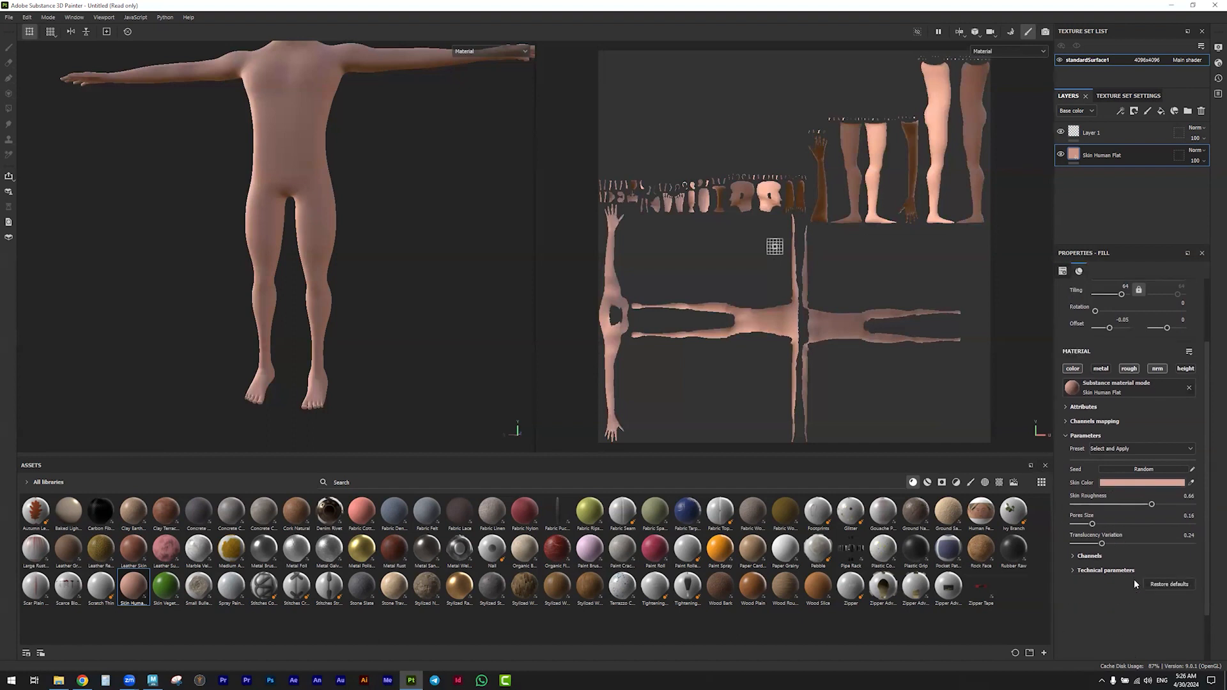
{"action": "scroll", "coordinate": [1133, 580], "scroll_direction": "up", "scroll_amount": 3}
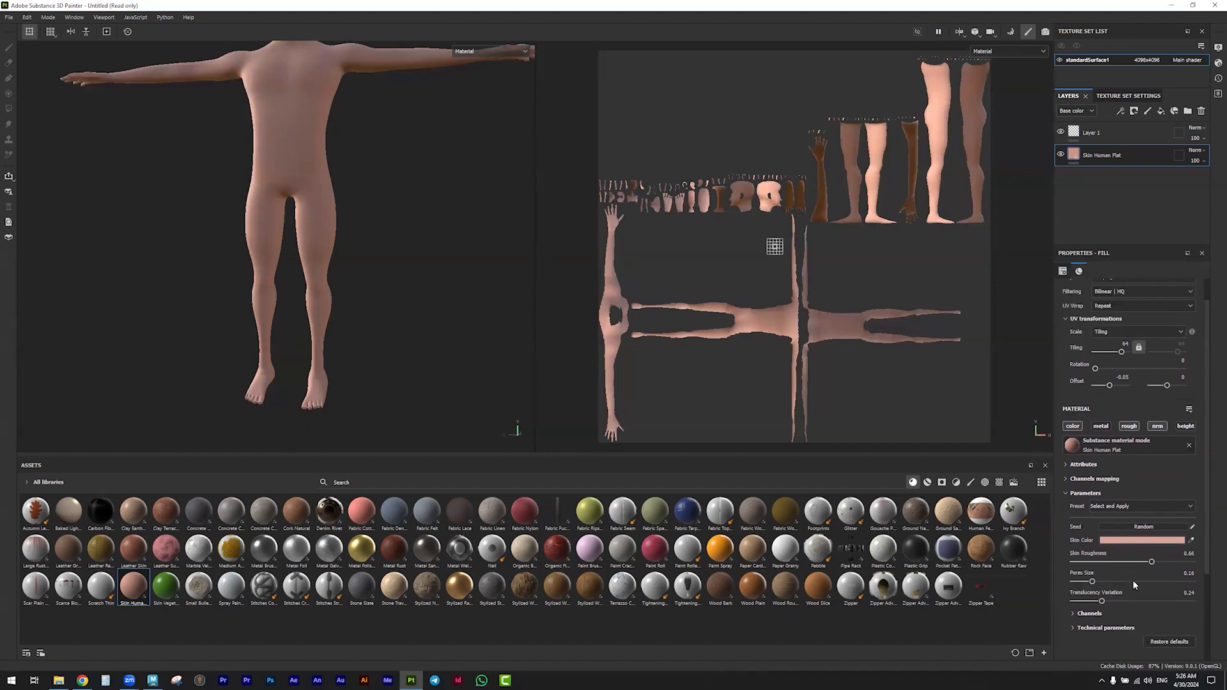
Add the Skin Face smart material below Skin Human Flat and hide the Skin Human Flat layer
{"action": "left_click", "coordinate": [928, 482]}
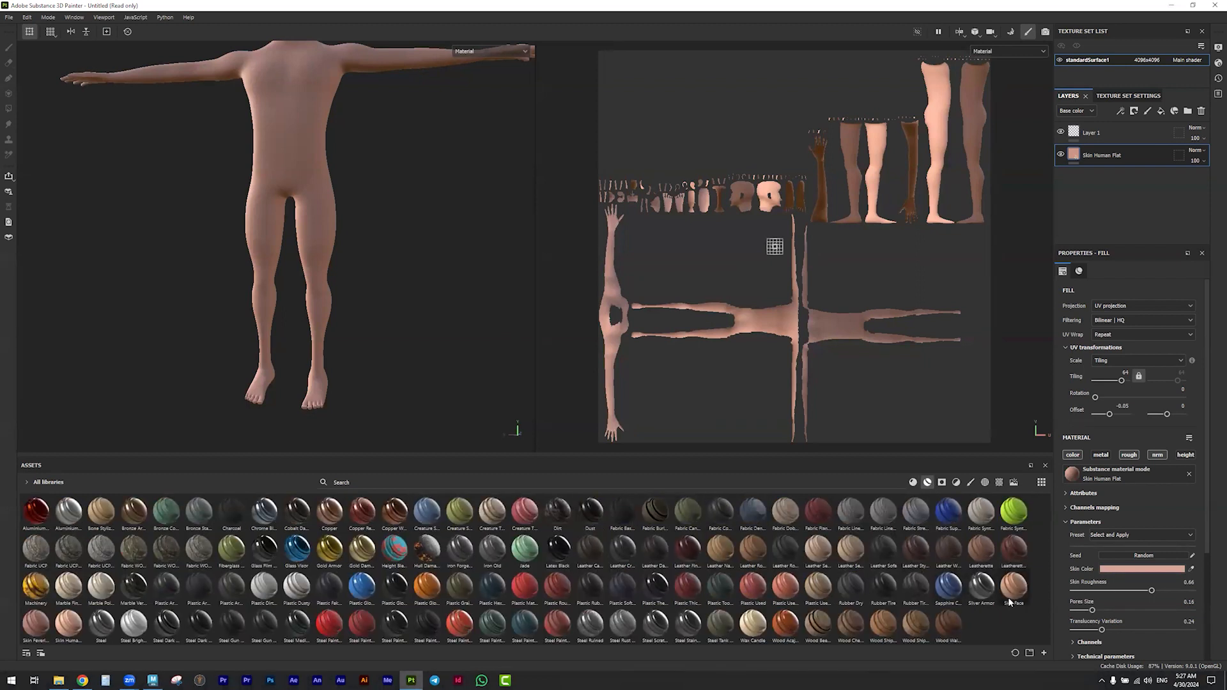
{"action": "mouse_move", "coordinate": [1012, 594]}
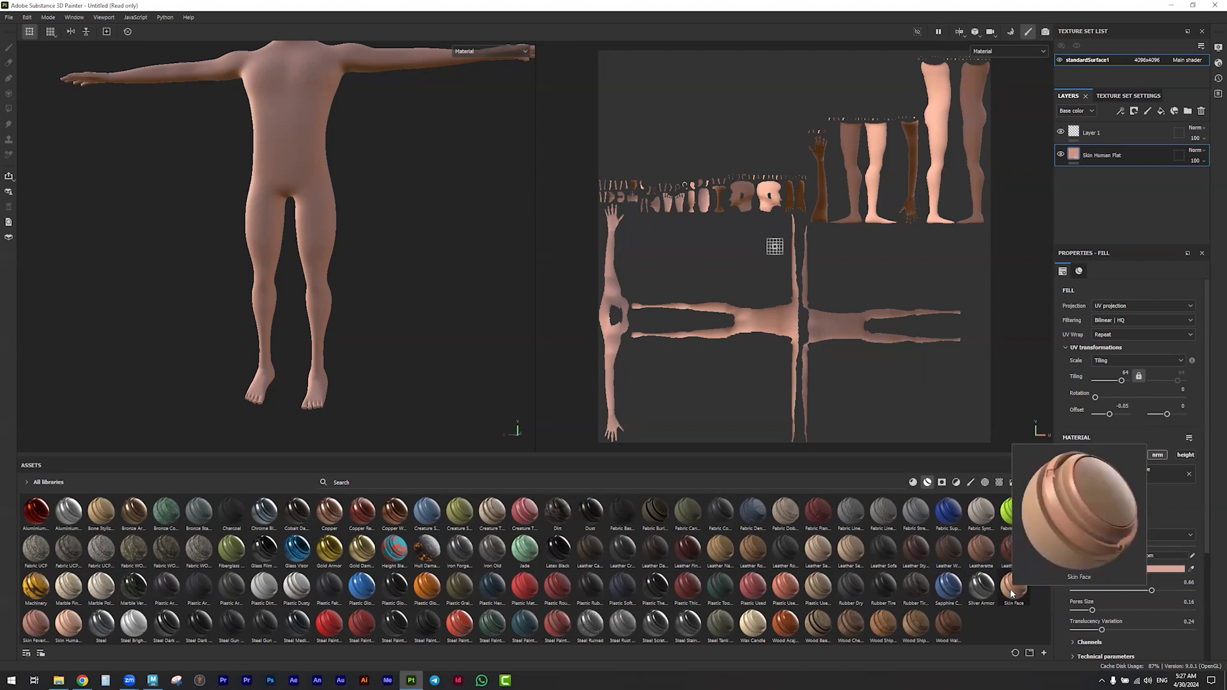
{"action": "left_click_drag", "start_coordinate": [1012, 594], "coordinate": [1130, 184]}
{"action": "left_click", "coordinate": [1062, 154]}
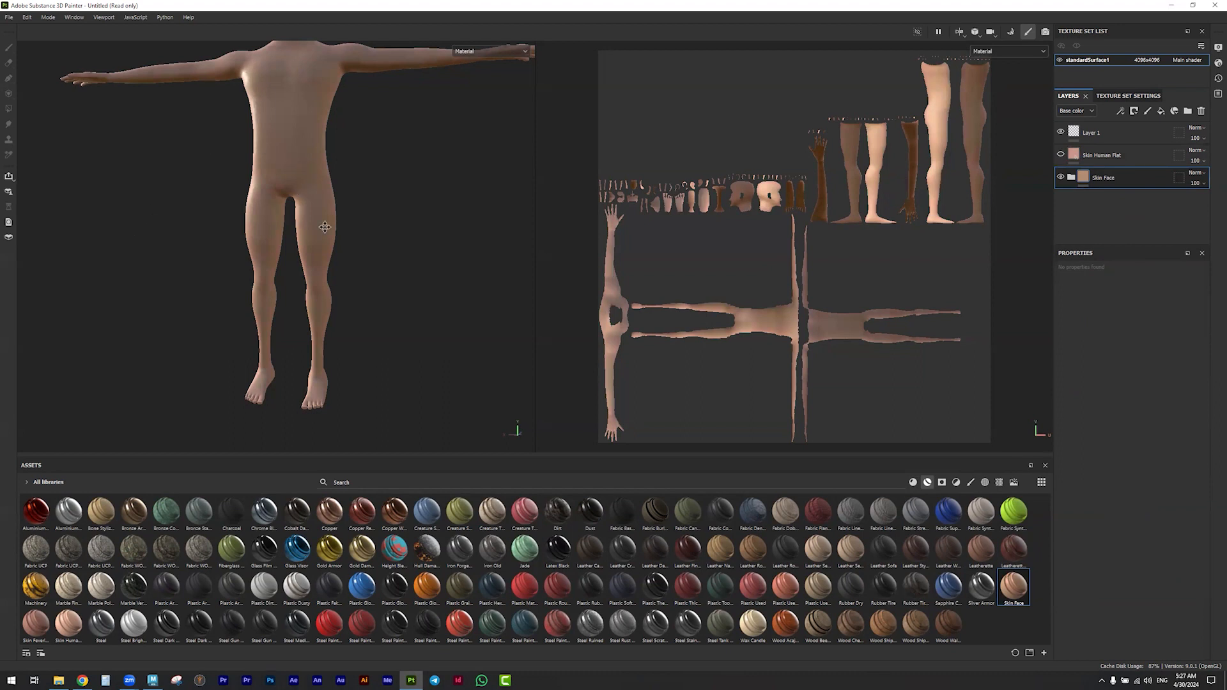
Examine the Skin Face material's surface detail on the body, forearm and hand from several angles
{"action": "middle_click_drag", "start_coordinate": [321, 223], "coordinate": [346, 305], "text": "alt"}
{"action": "left_click_drag", "start_coordinate": [347, 305], "coordinate": [185, 324], "text": "alt"}
{"action": "middle_click_drag", "start_coordinate": [299, 324], "coordinate": [189, 324], "text": "alt"}
{"action": "left_click_drag", "start_coordinate": [291, 323], "coordinate": [255, 321], "text": "alt"}
{"action": "right_click_drag", "start_coordinate": [255, 321], "coordinate": [349, 309], "text": "alt"}
{"action": "left_click_drag", "start_coordinate": [351, 311], "coordinate": [434, 327], "text": "alt"}
{"action": "middle_click_drag", "start_coordinate": [132, 240], "coordinate": [283, 290], "text": "alt"}
{"action": "left_click_drag", "start_coordinate": [187, 297], "coordinate": [243, 262], "text": "alt"}
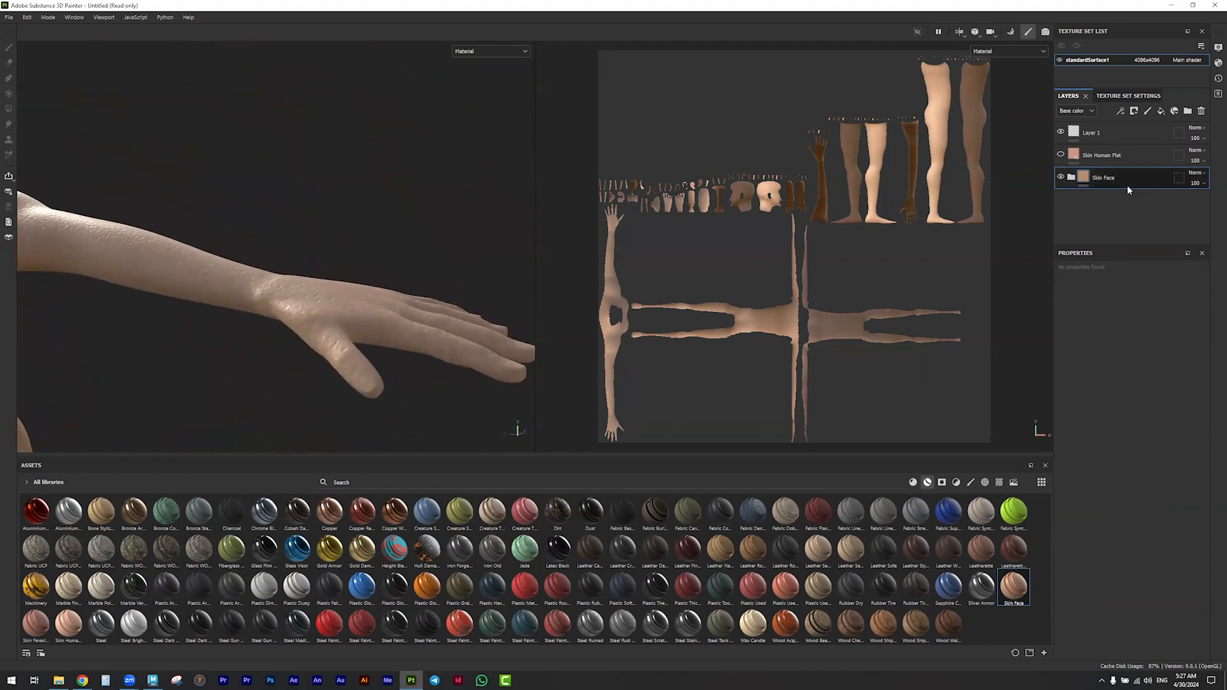
Expand the Skin Face group in an enlarged layer stack and hide its AO and Skin Patches layers
{"action": "left_click", "coordinate": [1071, 178]}
{"action": "left_click_drag", "start_coordinate": [1118, 248], "coordinate": [1124, 369]}
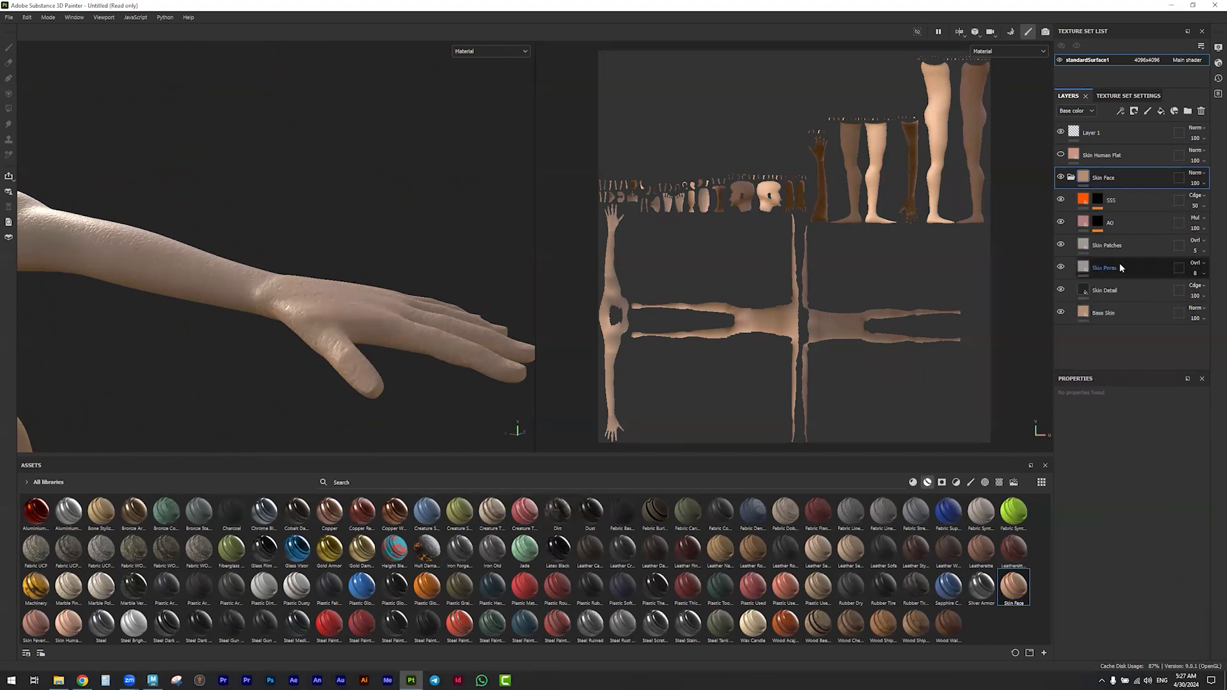
{"action": "left_click", "coordinate": [1061, 222]}
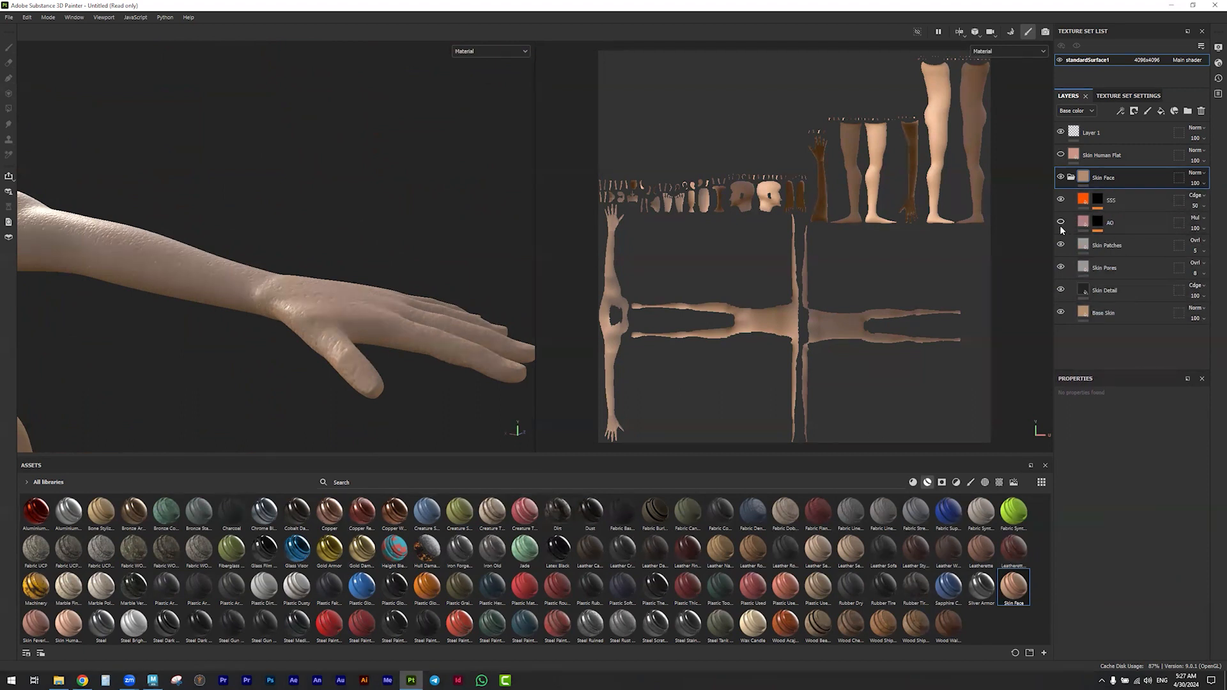
{"action": "left_click", "coordinate": [1062, 245]}
{"action": "left_click", "coordinate": [1061, 267]}
{"action": "left_click", "coordinate": [1061, 267]}
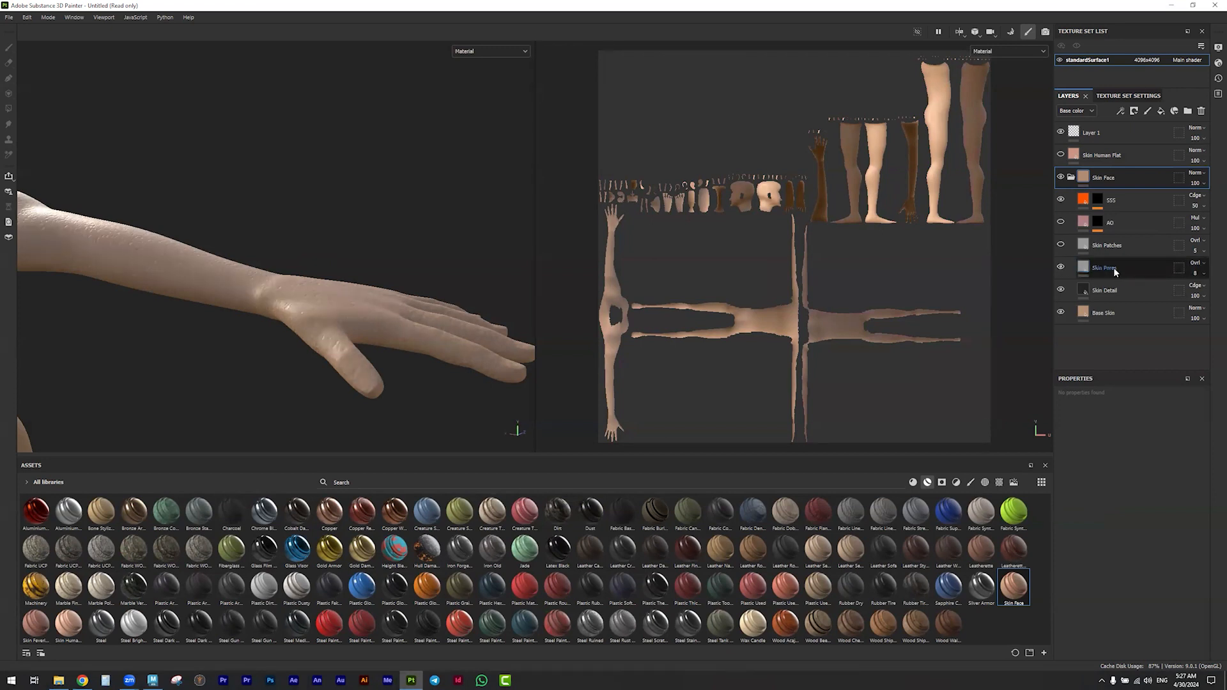
Lower the balance of the Dirt 3 roughness texture on the Skin Pores layer to 0.34
{"action": "left_click", "coordinate": [1130, 268]}
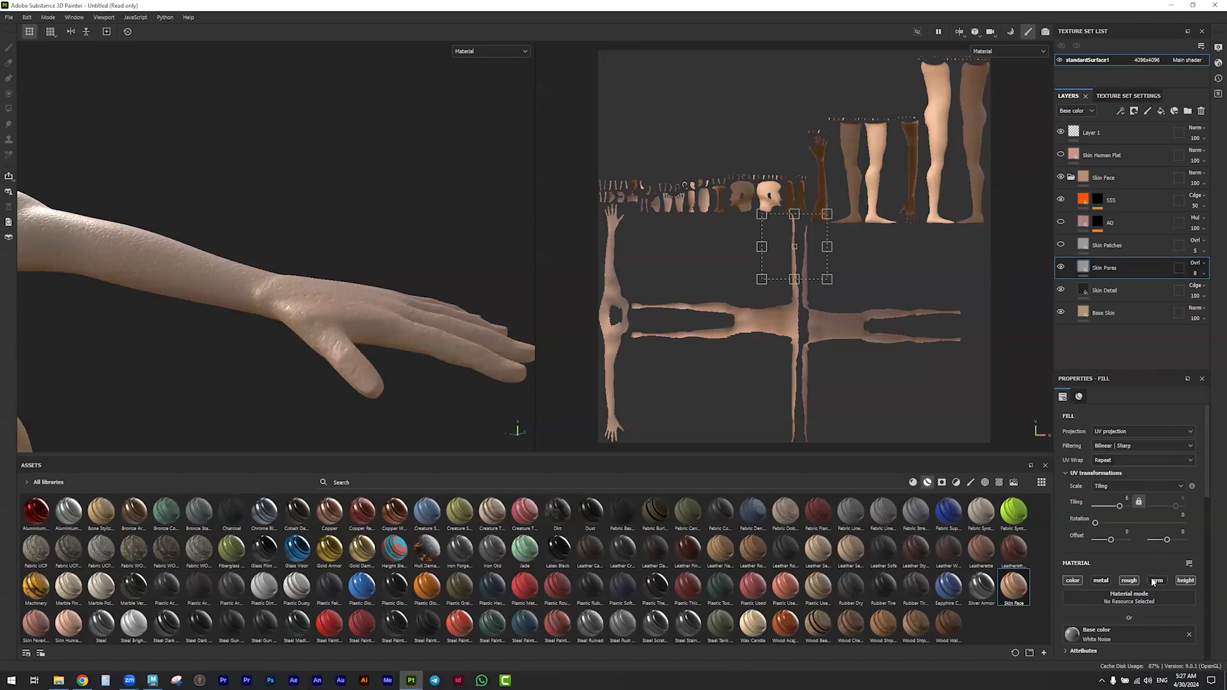
{"action": "scroll", "coordinate": [1153, 588], "scroll_direction": "down", "scroll_amount": 2}
{"action": "scroll", "coordinate": [1154, 591], "scroll_direction": "down", "scroll_amount": 1}
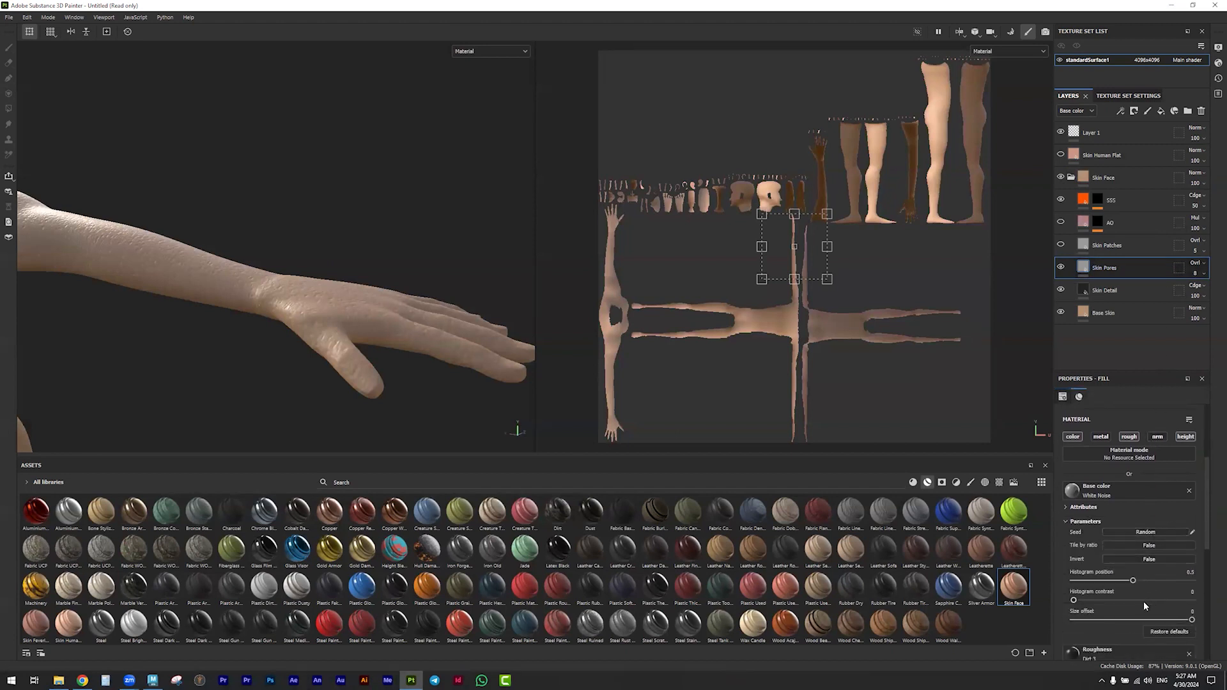
{"action": "left_click_drag", "start_coordinate": [1131, 583], "coordinate": [1113, 587]}
{"action": "scroll", "coordinate": [1128, 594], "scroll_direction": "down", "scroll_amount": 1}
{"action": "scroll", "coordinate": [1128, 595], "scroll_direction": "down", "scroll_amount": 2}
{"action": "scroll", "coordinate": [1119, 588], "scroll_direction": "down", "scroll_amount": 3}
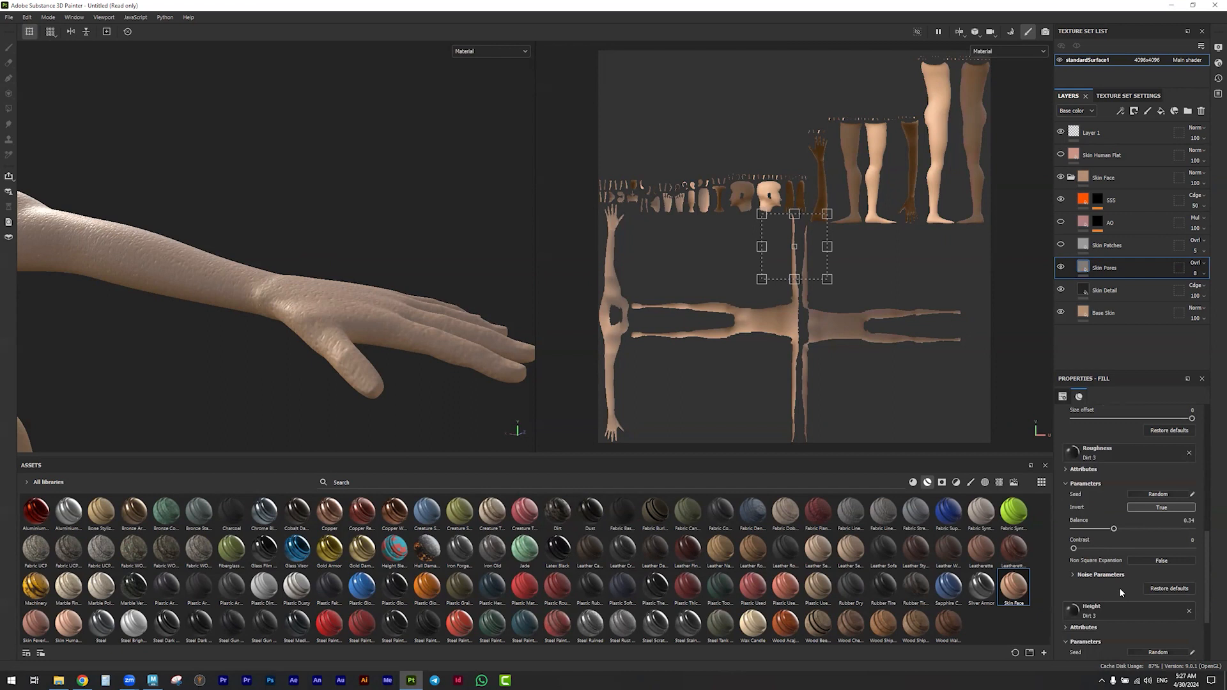
Expand the Dirt 3 height texture's attributes and disable the height channel of the Skin Pores layer
{"action": "scroll", "coordinate": [1122, 588], "scroll_direction": "down", "scroll_amount": 1}
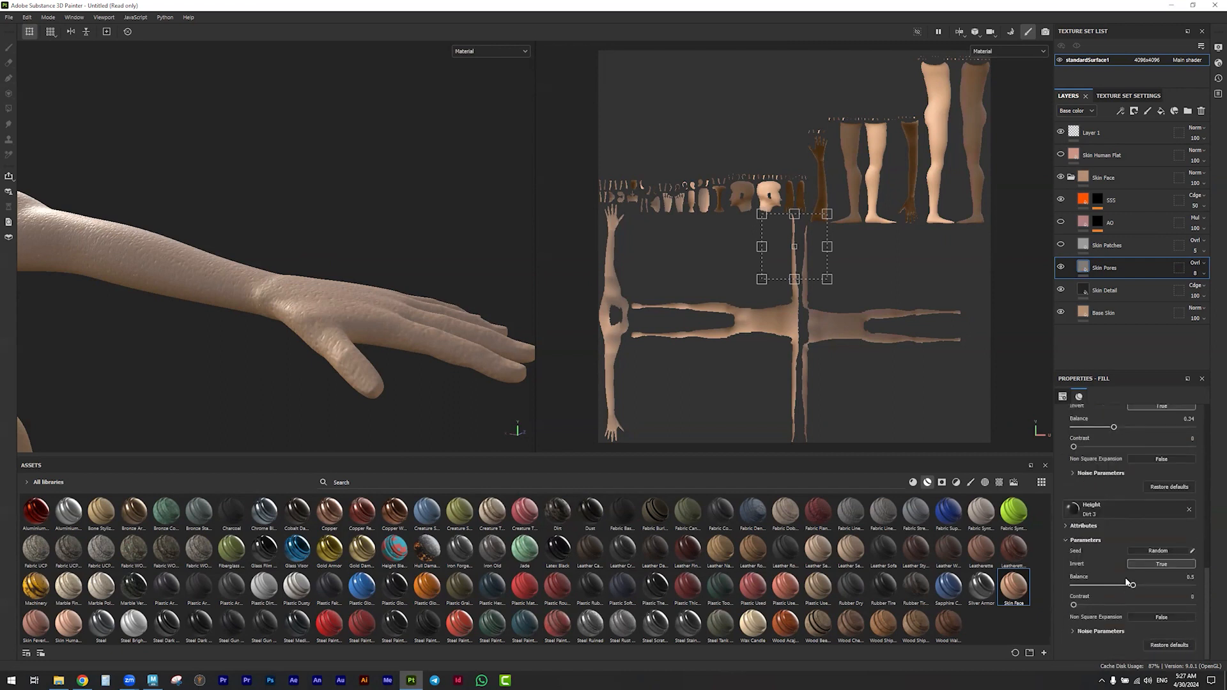
{"action": "left_click", "coordinate": [1065, 524]}
{"action": "scroll", "coordinate": [1065, 524], "scroll_direction": "down", "scroll_amount": 3}
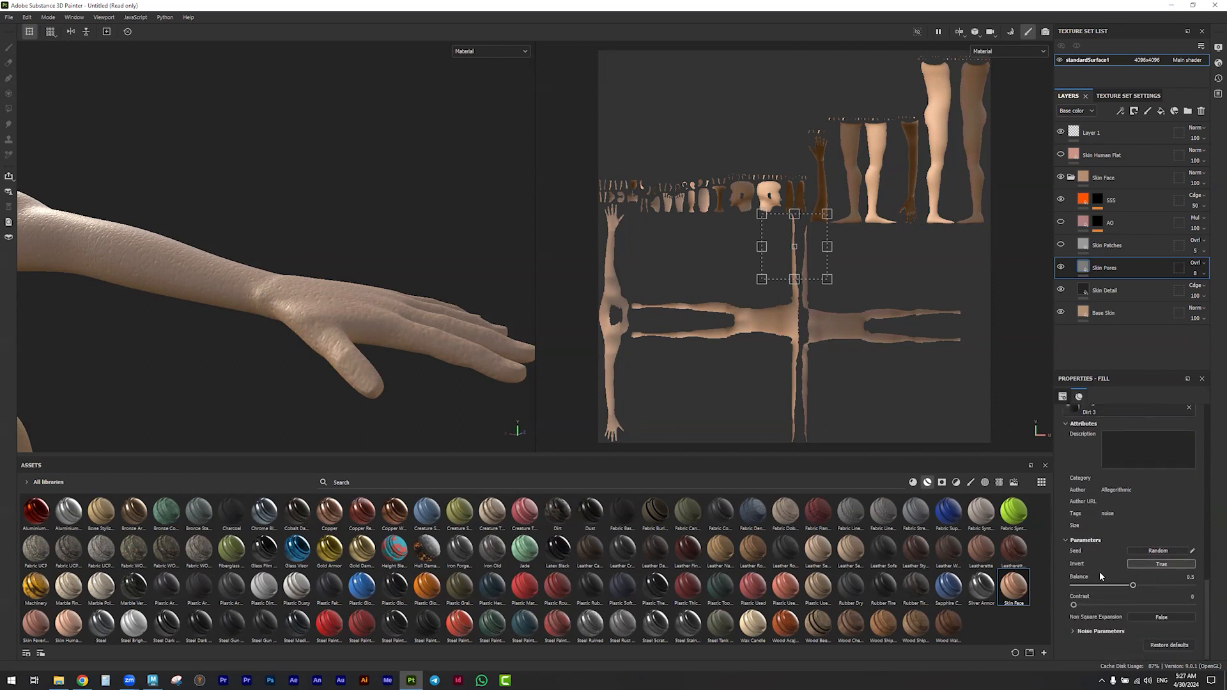
{"action": "scroll", "coordinate": [1100, 571], "scroll_direction": "up", "scroll_amount": 8}
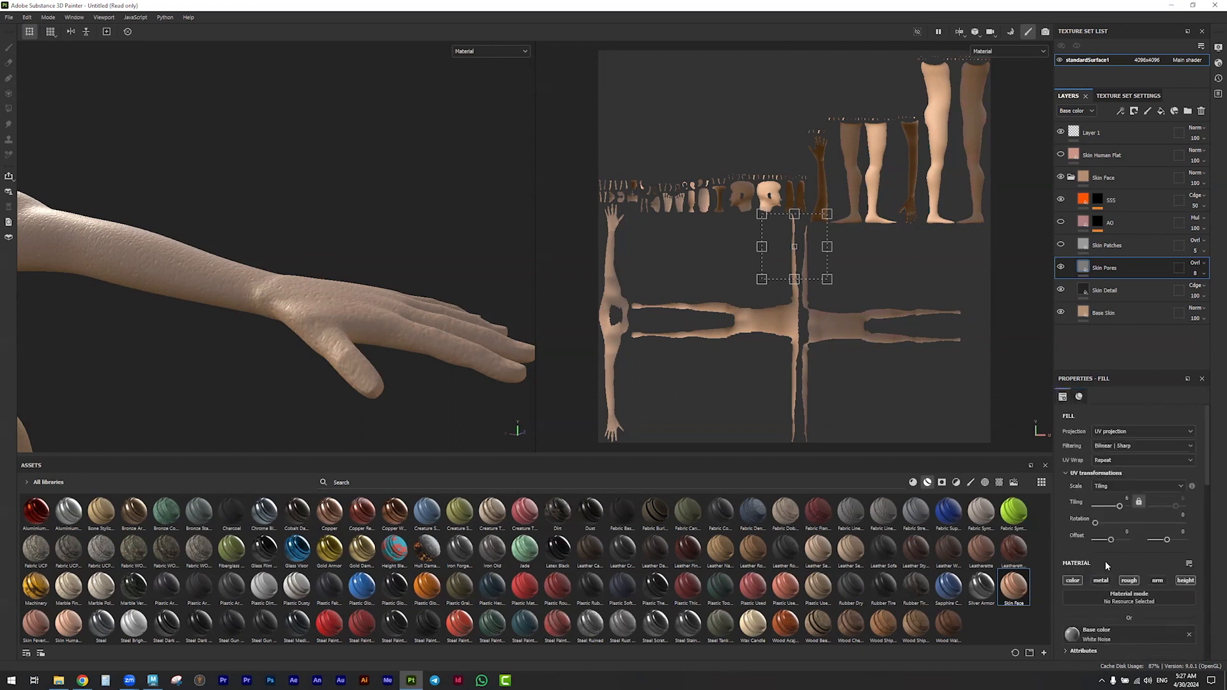
{"action": "left_click", "coordinate": [1180, 579]}
{"action": "scroll", "coordinate": [311, 327], "scroll_direction": "down", "scroll_amount": 1}
{"action": "scroll", "coordinate": [309, 326], "scroll_direction": "down", "scroll_amount": 3}
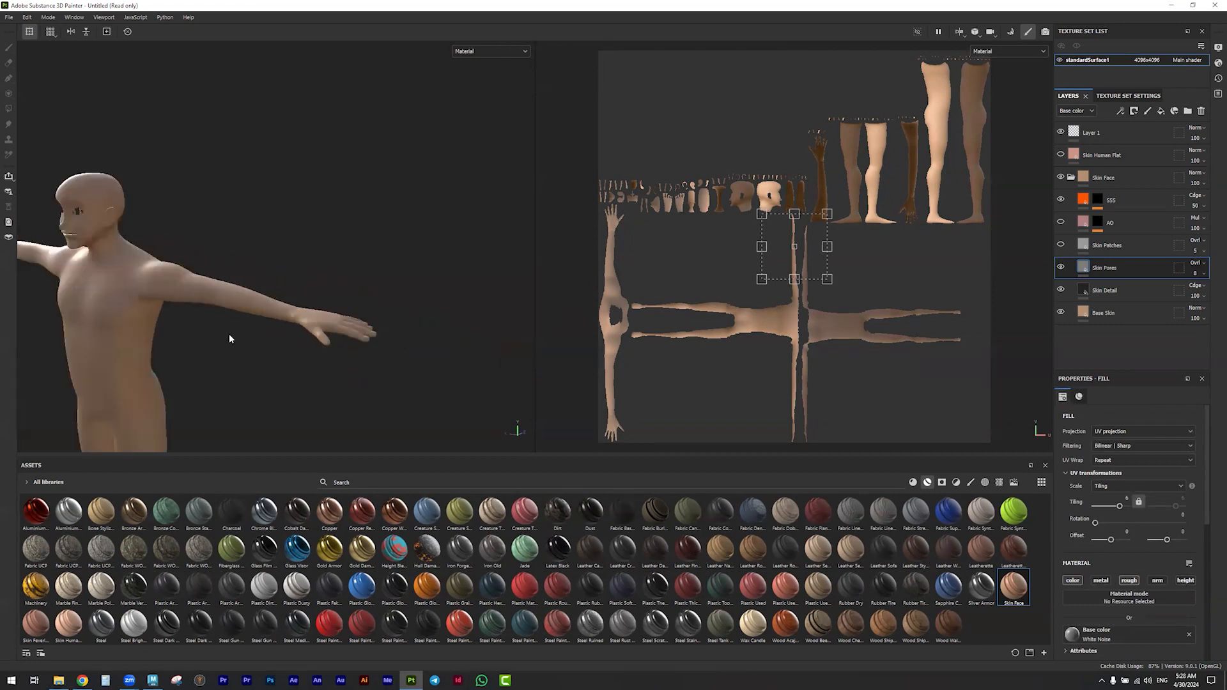
{"action": "mouse_move", "coordinate": [132, 337]}
{"action": "left_mouse_down", "text": "alt"}
{"action": "mouse_move", "coordinate": [126, 324]}
{"action": "mouse_move", "coordinate": [164, 318]}
{"action": "mouse_move", "coordinate": [358, 310]}
{"action": "mouse_move", "coordinate": [371, 344]}
{"action": "mouse_move", "coordinate": [312, 346]}
{"action": "left_mouse_up", "text": "alt"}
{"action": "scroll", "coordinate": [371, 344], "scroll_direction": "up", "scroll_amount": 5}
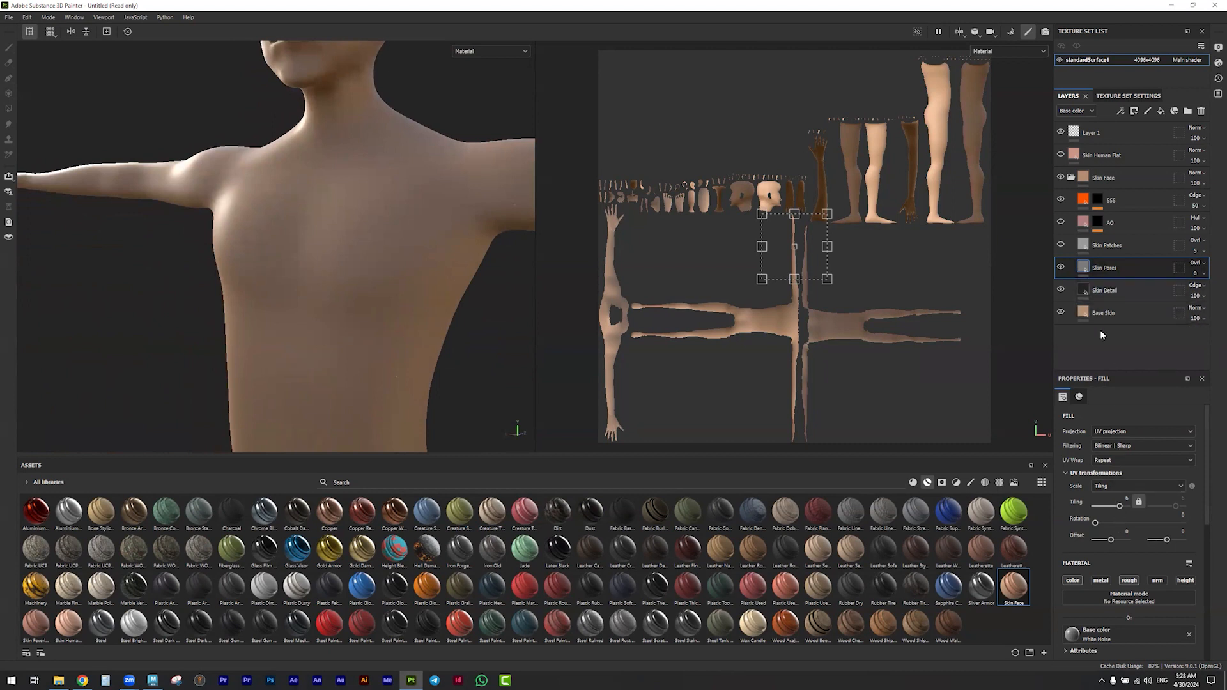
Delete the Skin Human Flat layer and the whole Skin Face group, keeping only Layer 1 in the stack
{"action": "left_click", "coordinate": [1100, 187]}
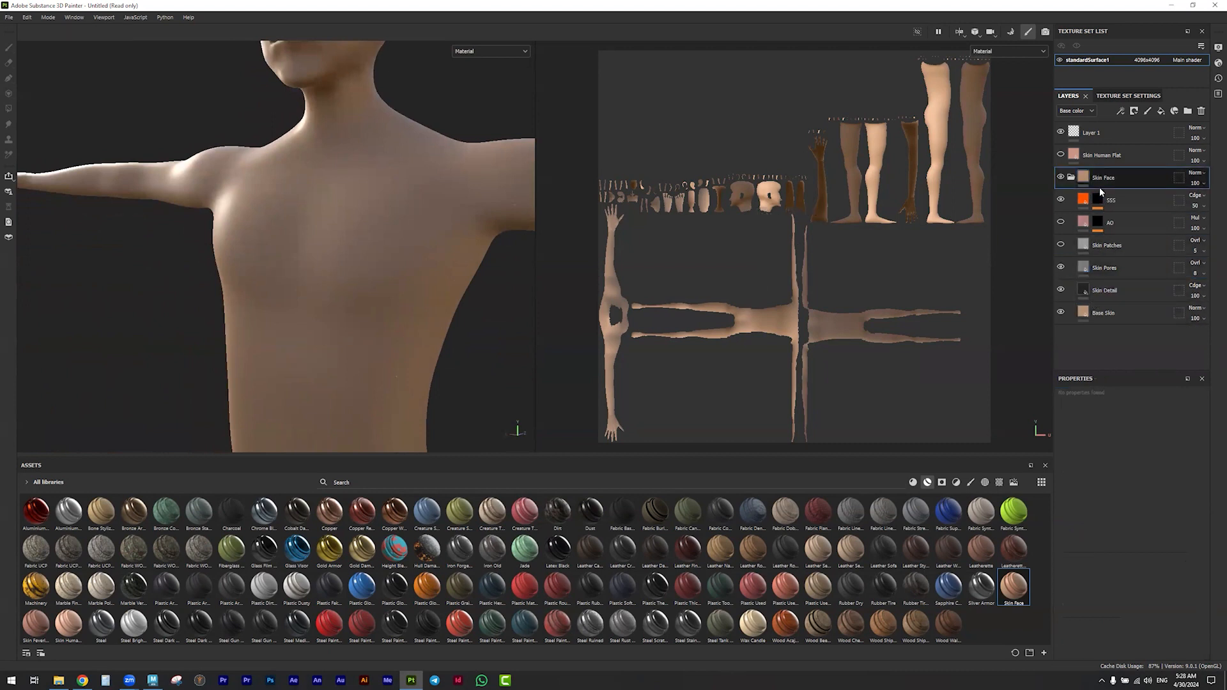
{"action": "left_click", "coordinate": [1109, 268]}
{"action": "scroll", "coordinate": [343, 273], "scroll_direction": "down", "scroll_amount": 5}
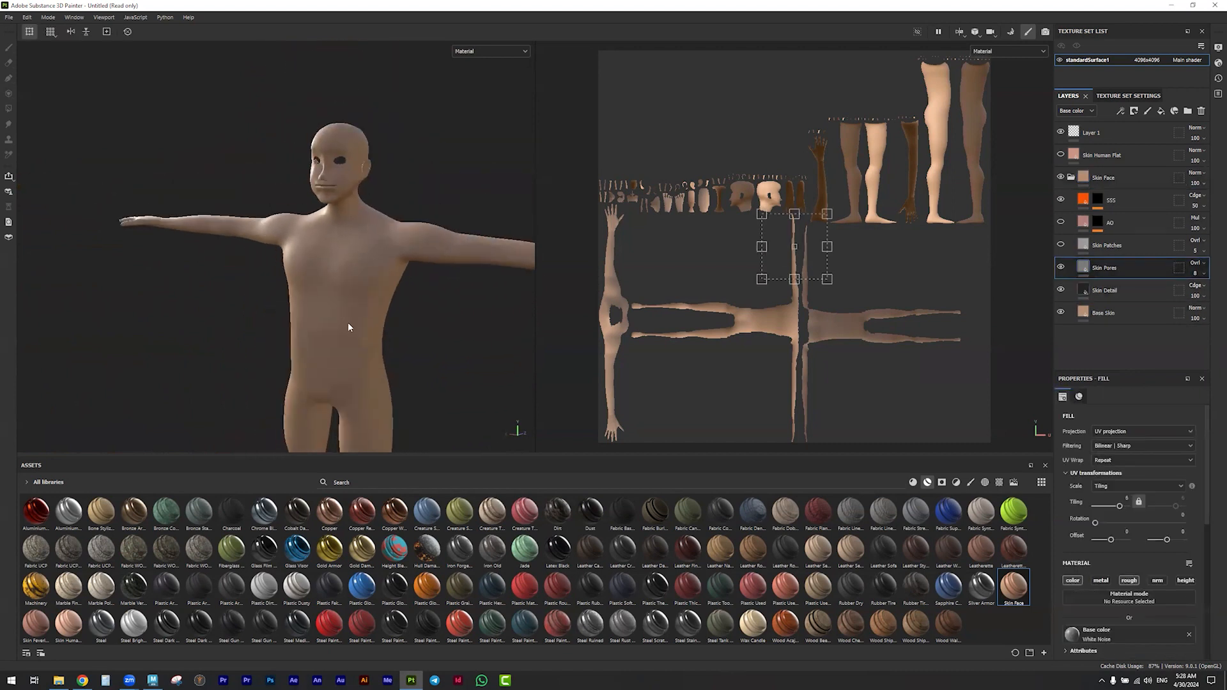
{"action": "scroll", "coordinate": [349, 329], "scroll_direction": "down", "scroll_amount": 2}
{"action": "middle_click_drag", "start_coordinate": [378, 366], "coordinate": [179, 309], "text": "alt"}
{"action": "left_click_drag", "start_coordinate": [179, 309], "coordinate": [235, 277], "text": "alt"}
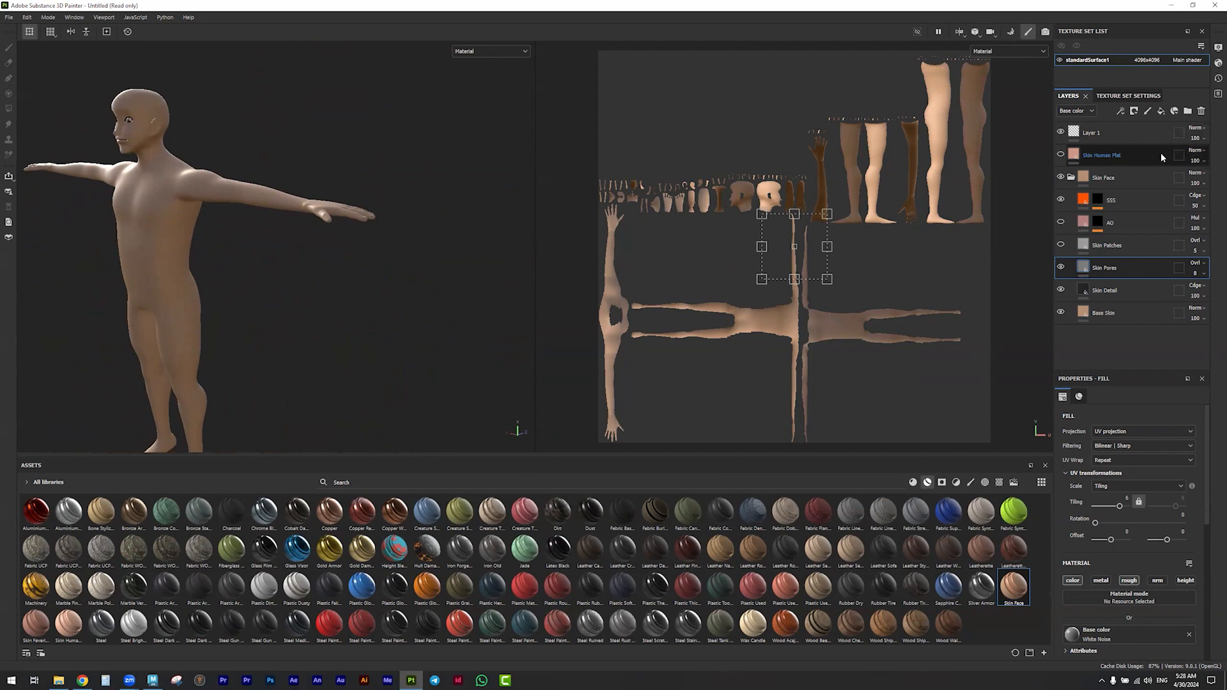
{"action": "left_click", "coordinate": [1145, 156]}
{"action": "key", "text": "Delete"}
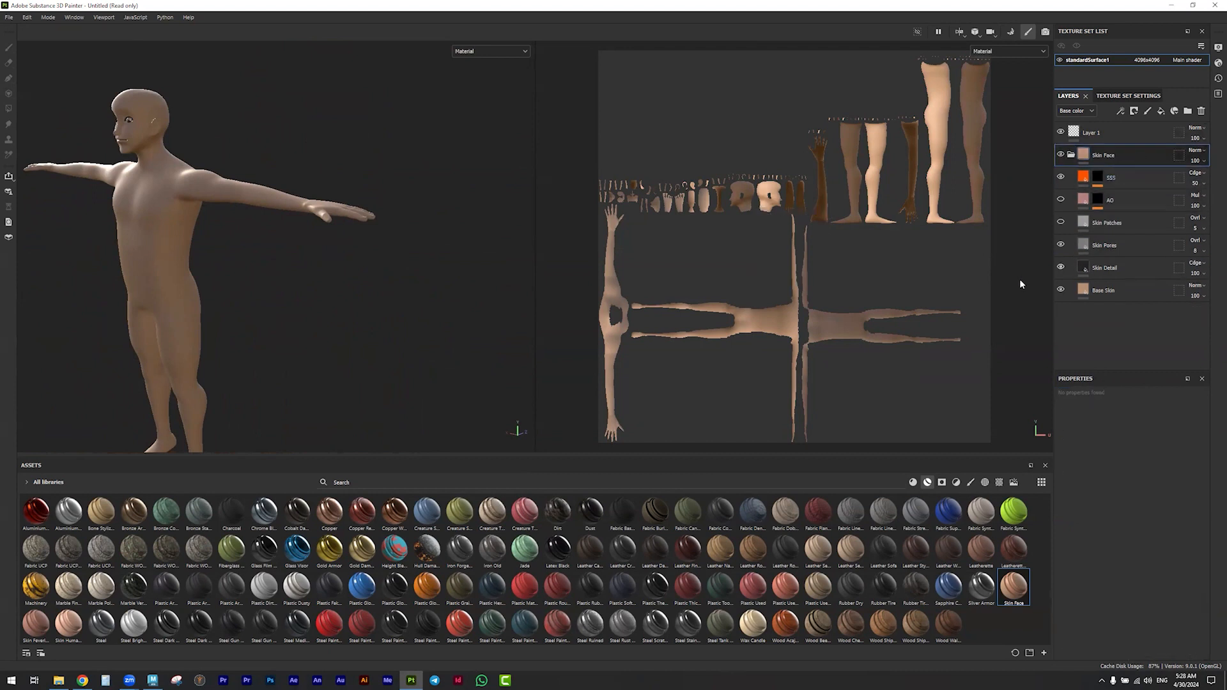
{"action": "key", "text": "Delete"}
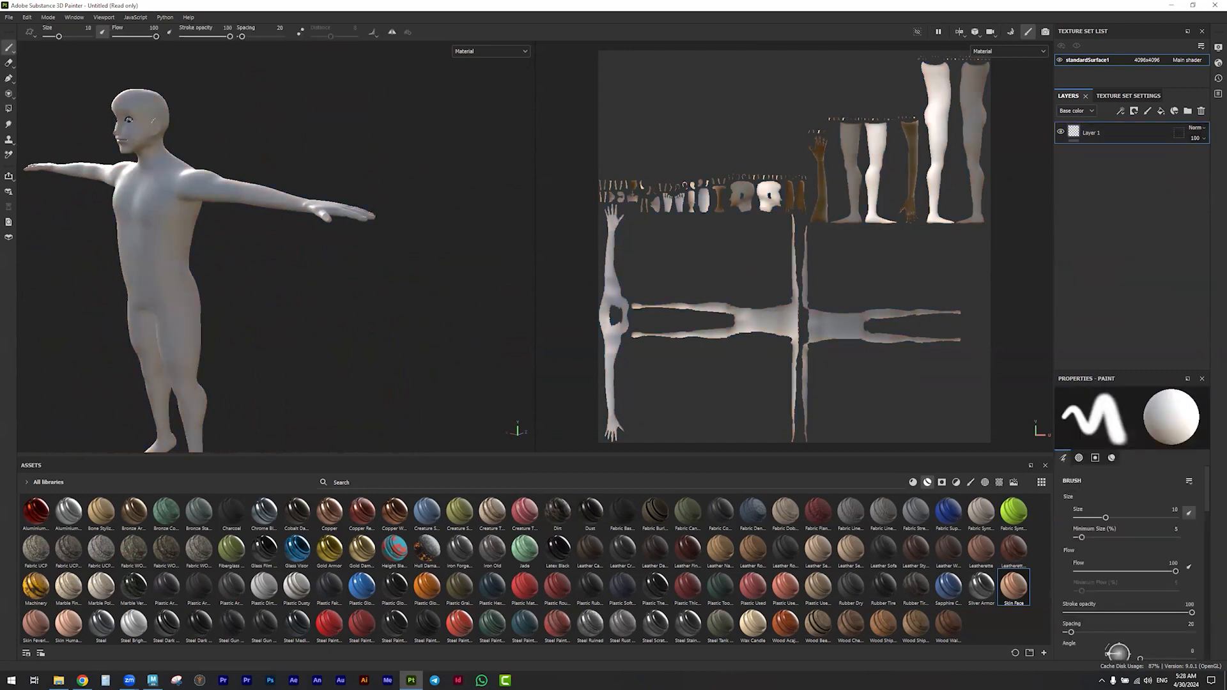
Add the Skin Human Flat material as a fill layer below Layer 1 and set its tiling to 64
{"action": "left_click", "coordinate": [913, 482]}
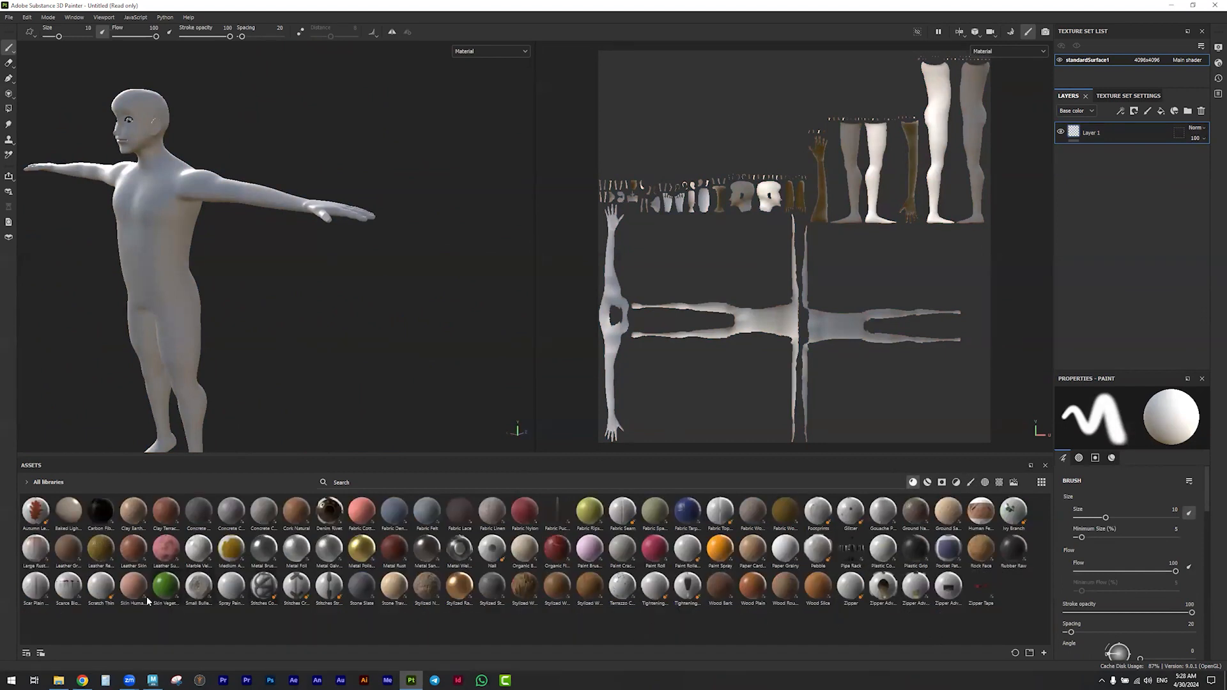
{"action": "left_click_drag", "start_coordinate": [133, 592], "coordinate": [1141, 251]}
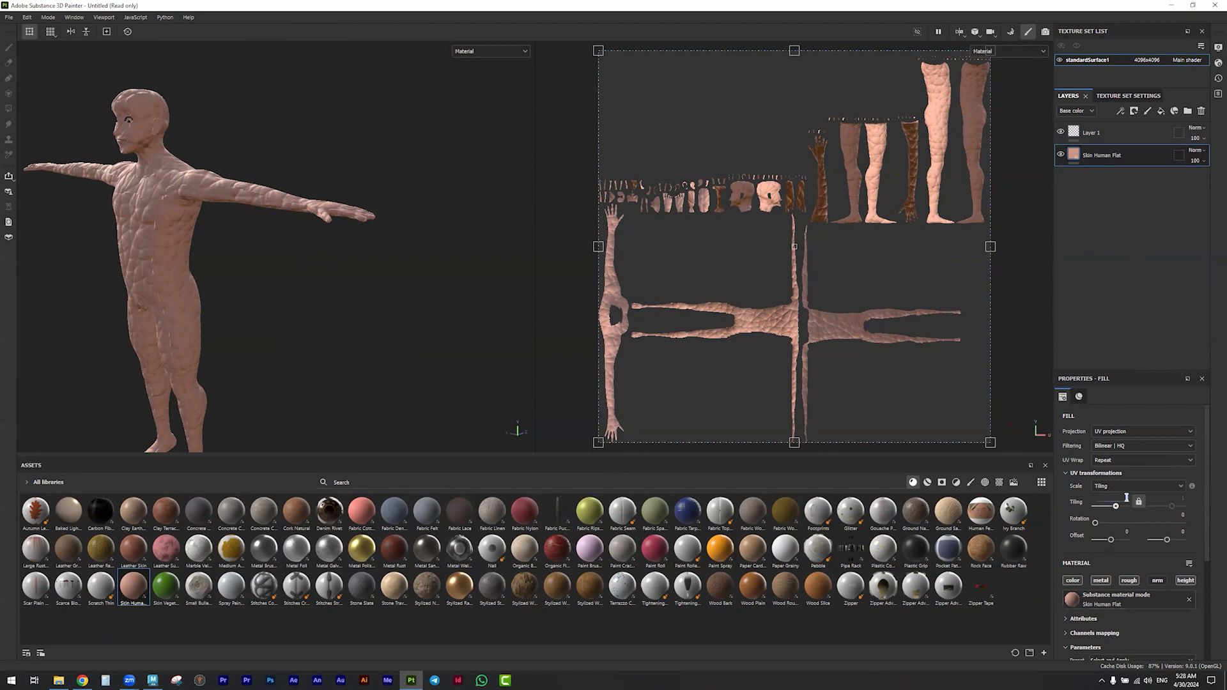
{"action": "key", "text": "Return"}
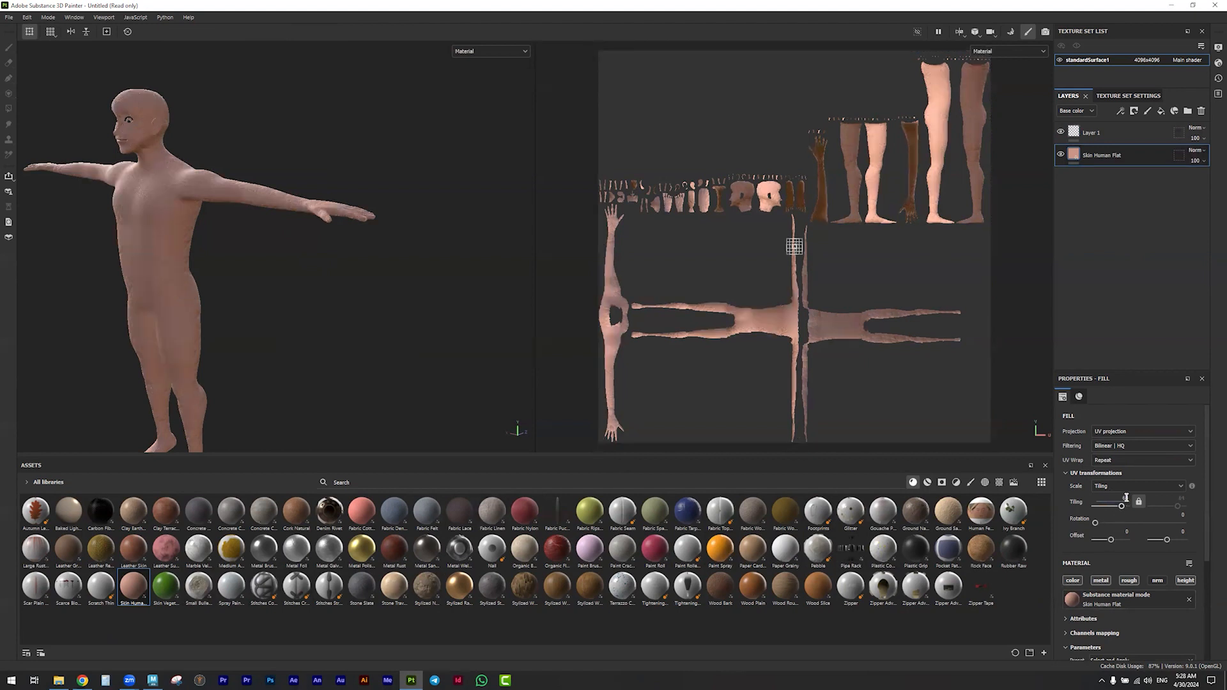
{"action": "scroll", "coordinate": [171, 337], "scroll_direction": "down", "scroll_amount": 3}
{"action": "scroll", "coordinate": [171, 336], "scroll_direction": "up", "scroll_amount": 3}
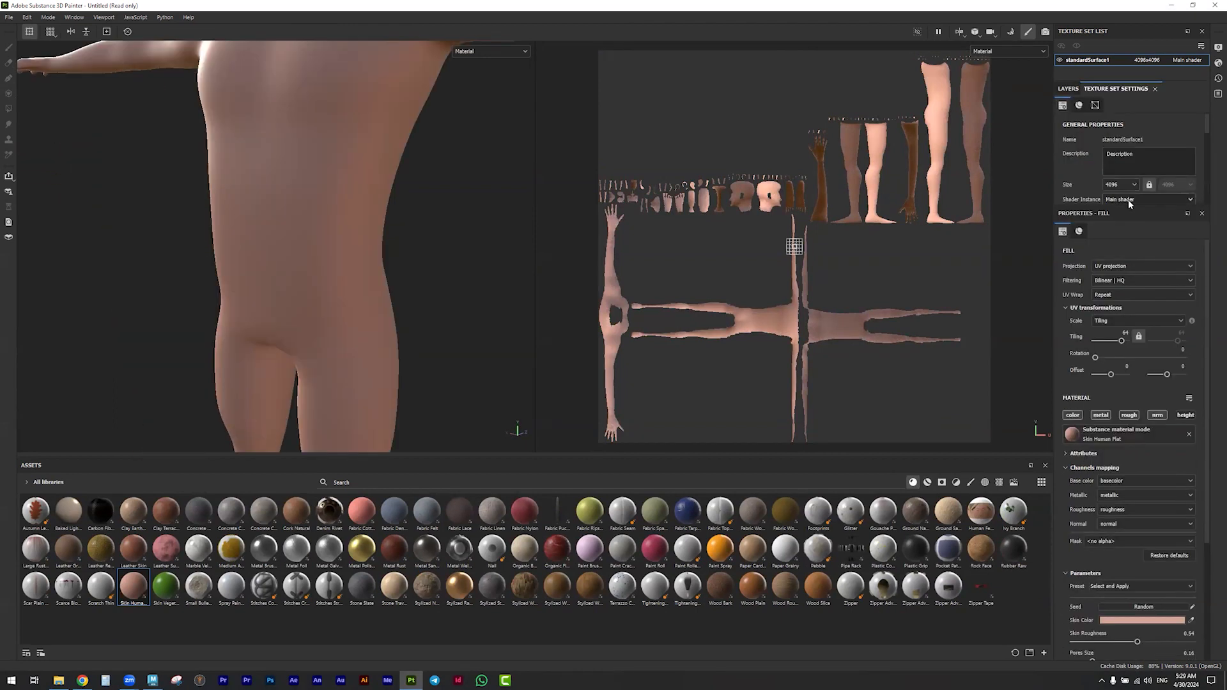
Enlarge the texture set settings area and enable the height channel of the Skin Human Flat layer
{"action": "left_click_drag", "start_coordinate": [1129, 207], "coordinate": [1101, 476]}
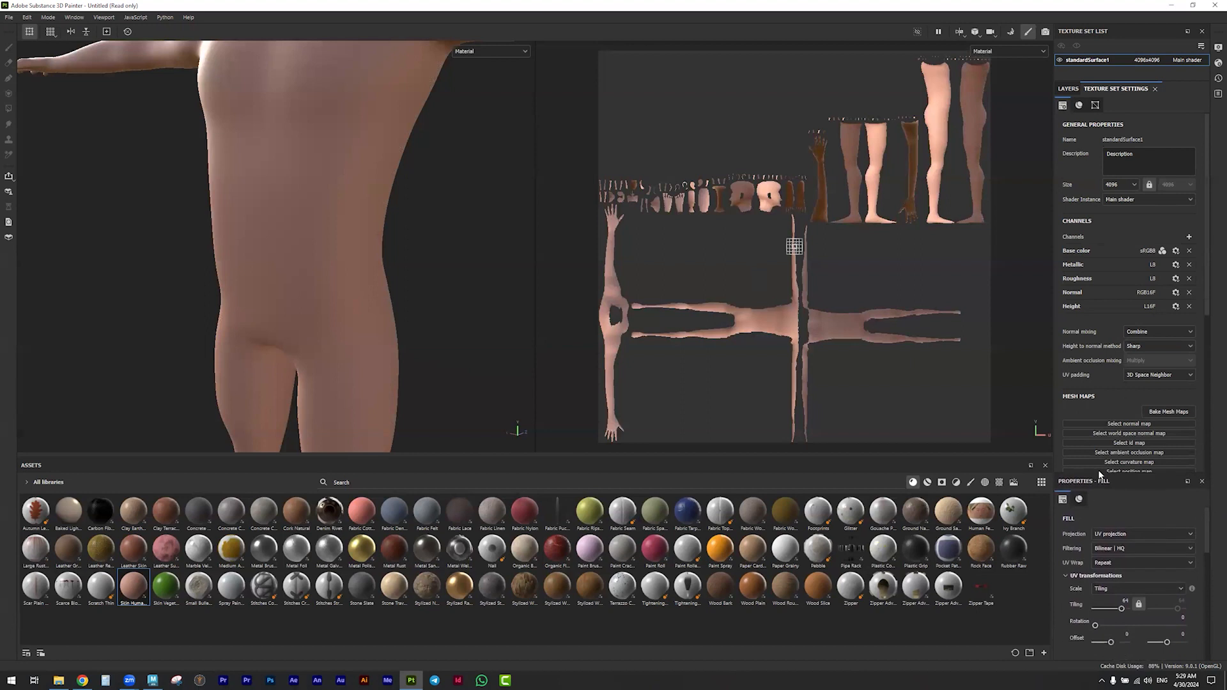
{"action": "scroll", "coordinate": [386, 258], "scroll_direction": "down", "scroll_amount": 2}
{"action": "scroll", "coordinate": [1161, 594], "scroll_direction": "down", "scroll_amount": 3}
{"action": "scroll", "coordinate": [1161, 596], "scroll_direction": "down", "scroll_amount": 2}
{"action": "left_click", "coordinate": [1184, 568]}
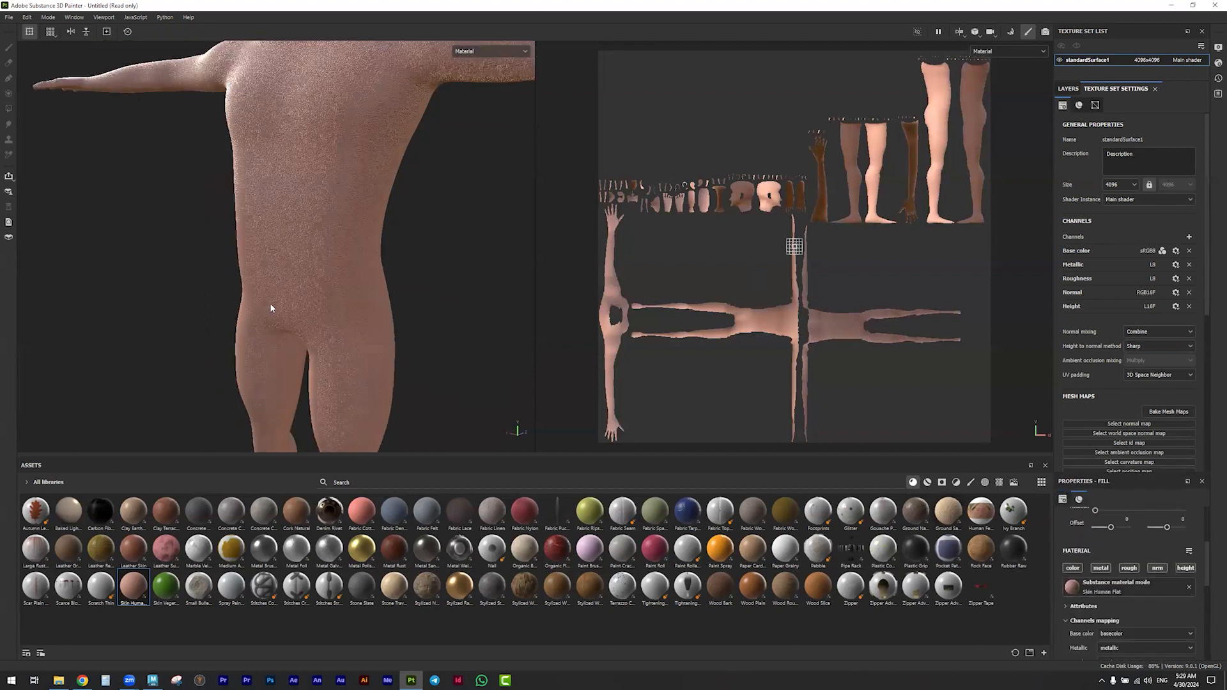
{"action": "scroll", "coordinate": [382, 350], "scroll_direction": "down", "scroll_amount": 2}
{"action": "left_click_drag", "start_coordinate": [388, 355], "coordinate": [367, 358], "text": "alt"}
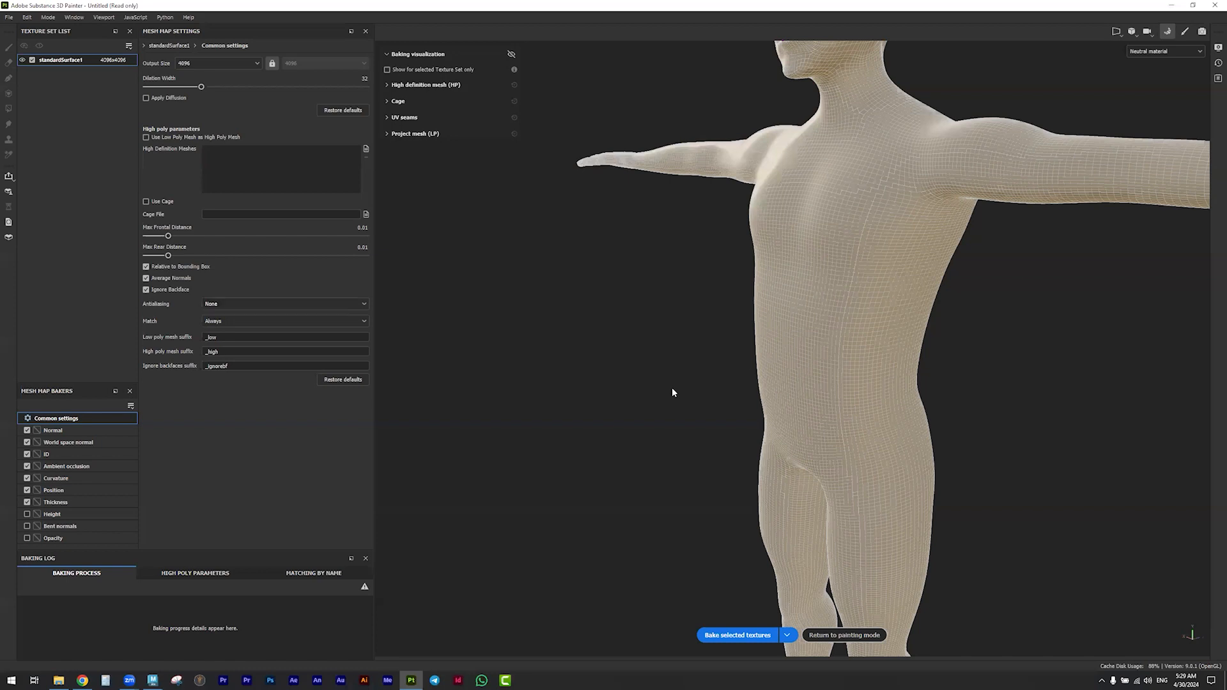
Bake the selected mesh maps of standardSurface1 at 4096 output size and return to painting mode
{"action": "left_click", "coordinate": [749, 636]}
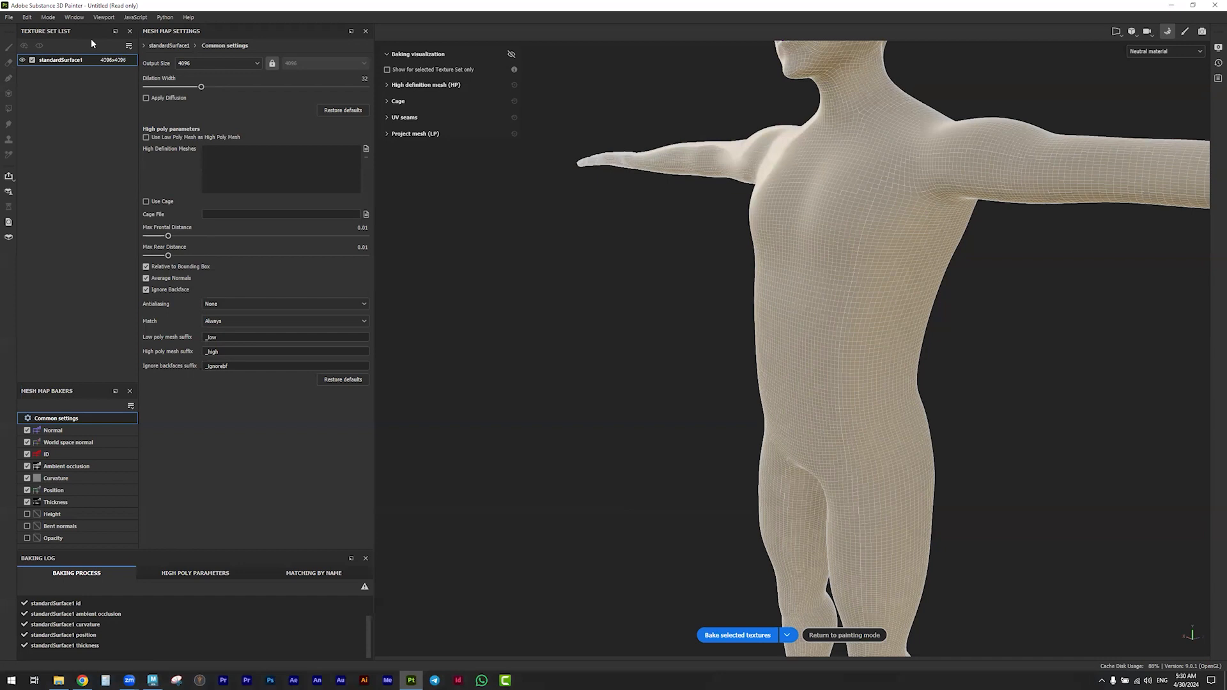
{"action": "left_click_drag", "start_coordinate": [707, 250], "coordinate": [711, 281], "text": "alt"}
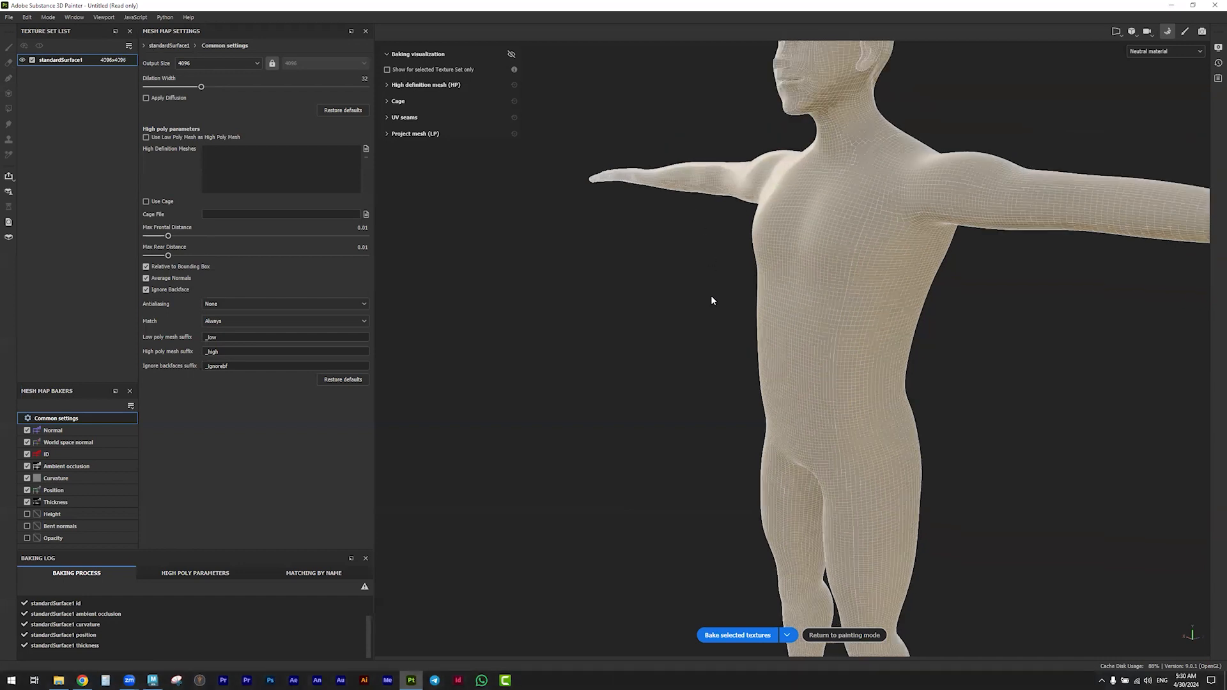
{"action": "left_click", "coordinate": [850, 638]}
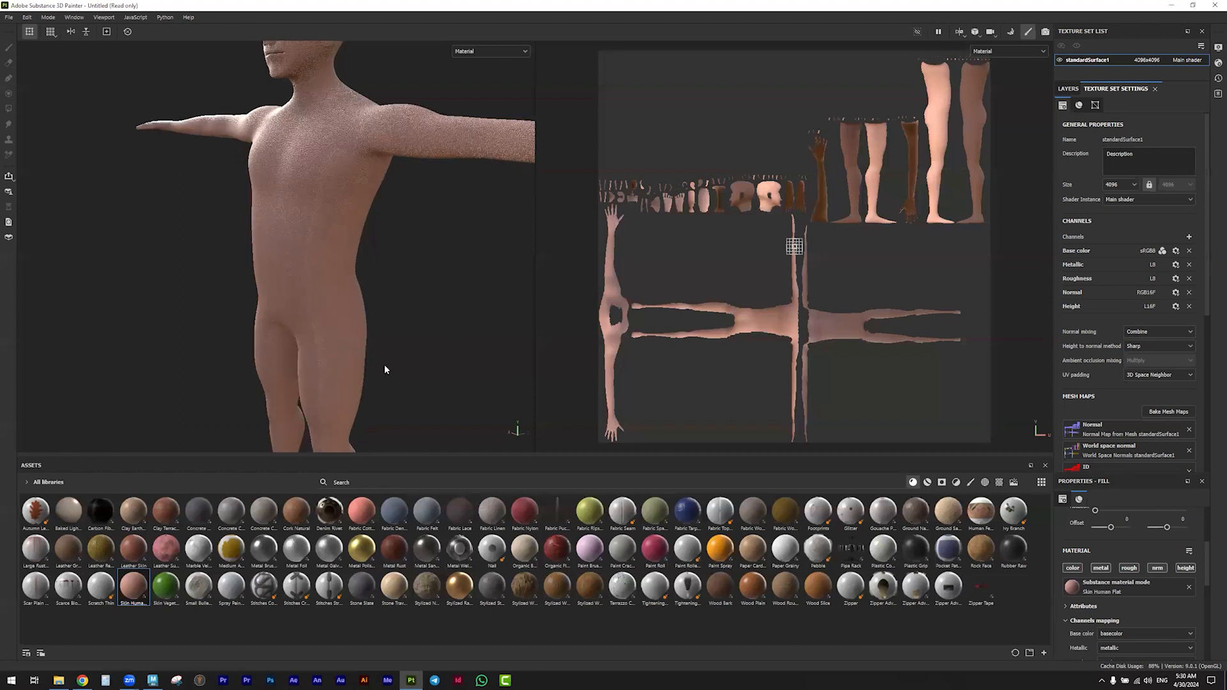
Examine the character's skin and review the channels and baked mesh maps in the texture set settings
{"action": "left_click_drag", "start_coordinate": [384, 369], "coordinate": [411, 361], "text": "alt"}
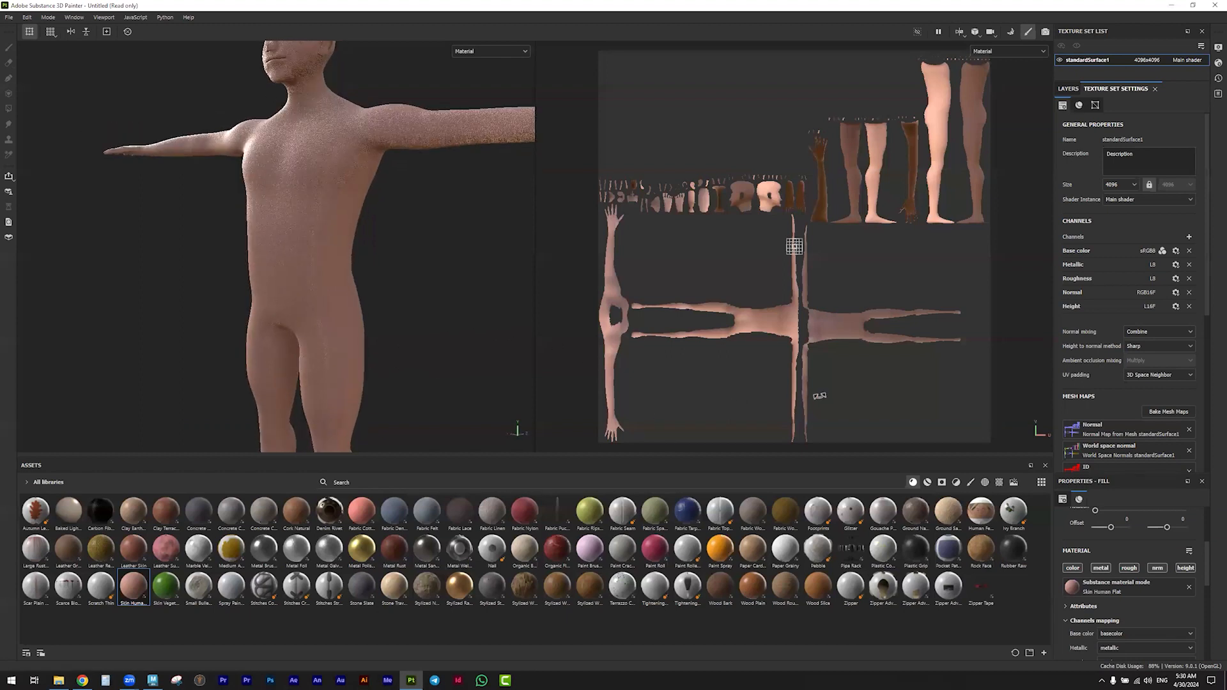
{"action": "scroll", "coordinate": [1140, 417], "scroll_direction": "down", "scroll_amount": 2}
{"action": "scroll", "coordinate": [1140, 422], "scroll_direction": "down", "scroll_amount": 5}
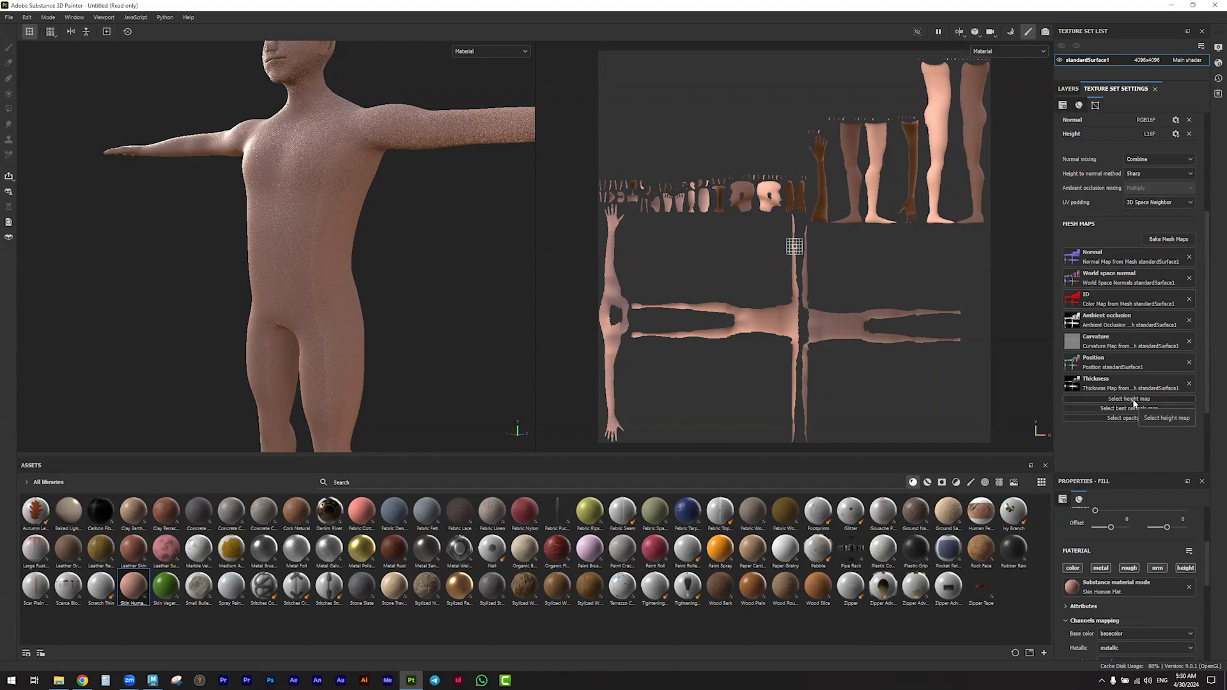
{"action": "scroll", "coordinate": [1095, 146], "scroll_direction": "up", "scroll_amount": 5}
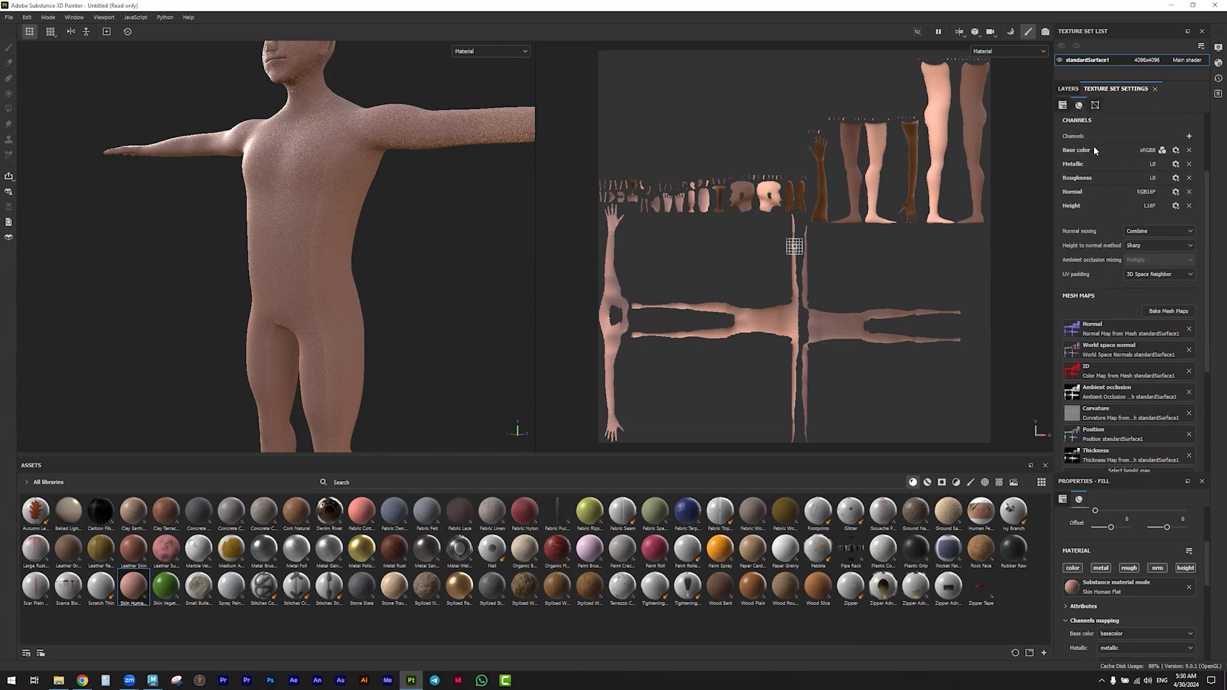
{"action": "scroll", "coordinate": [1107, 153], "scroll_direction": "down", "scroll_amount": 3}
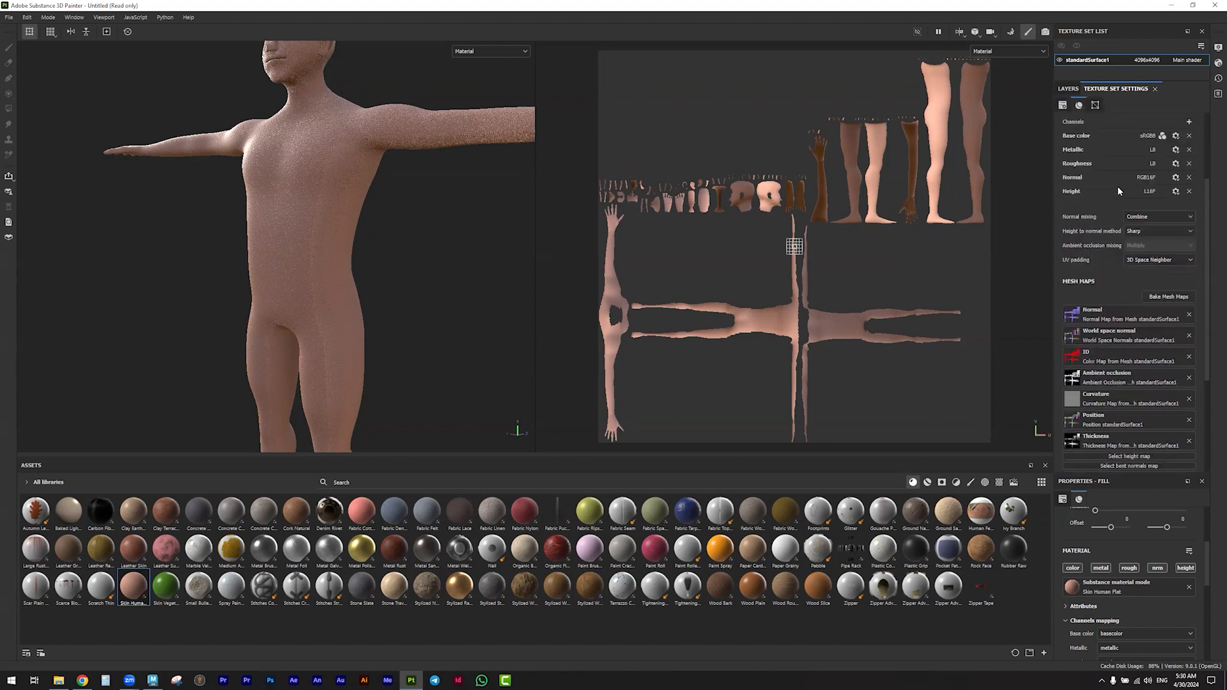
{"action": "scroll", "coordinate": [1111, 148], "scroll_direction": "up", "scroll_amount": 3}
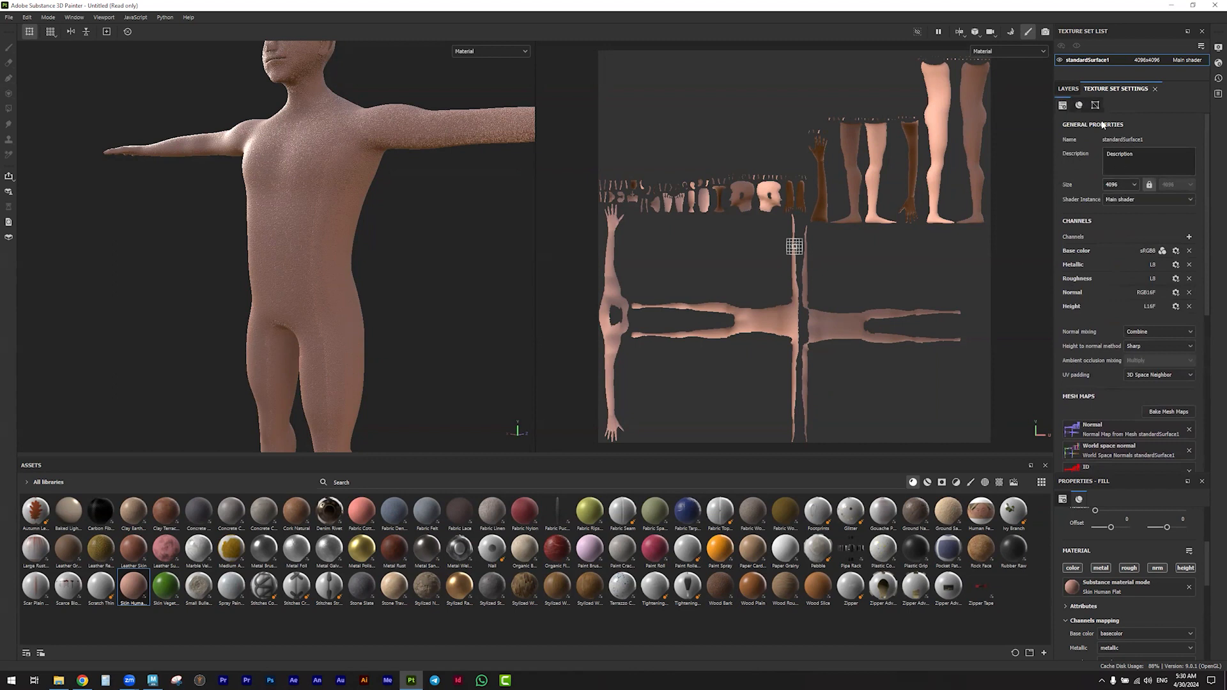
Toggle the Skin Human Flat layer's visibility off and on to compare, and delete the empty Layer 1
{"action": "left_click", "coordinate": [1071, 89]}
{"action": "left_click", "coordinate": [1060, 148]}
{"action": "left_click", "coordinate": [1060, 148]}
{"action": "left_click", "coordinate": [1085, 130]}
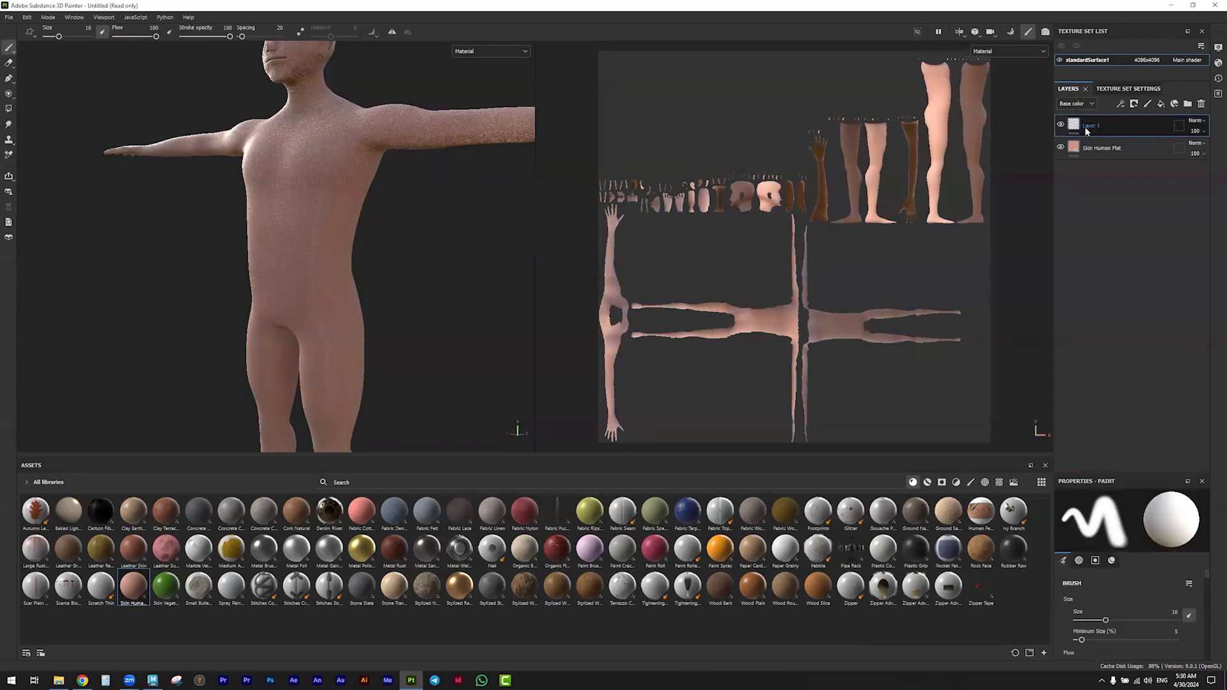
{"action": "key", "text": "Delete"}
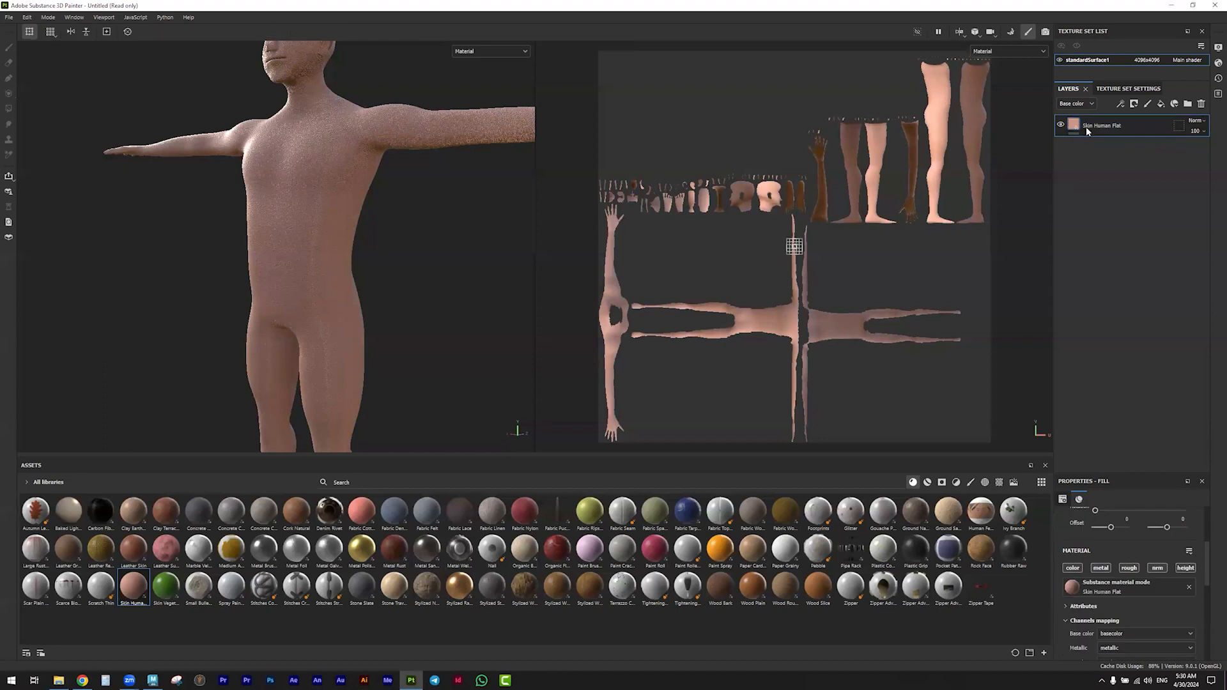
Rebake the selected mesh maps from the texture set settings and check the available bake options
{"action": "left_click", "coordinate": [1124, 90]}
{"action": "scroll", "coordinate": [1148, 381], "scroll_direction": "down", "scroll_amount": 3}
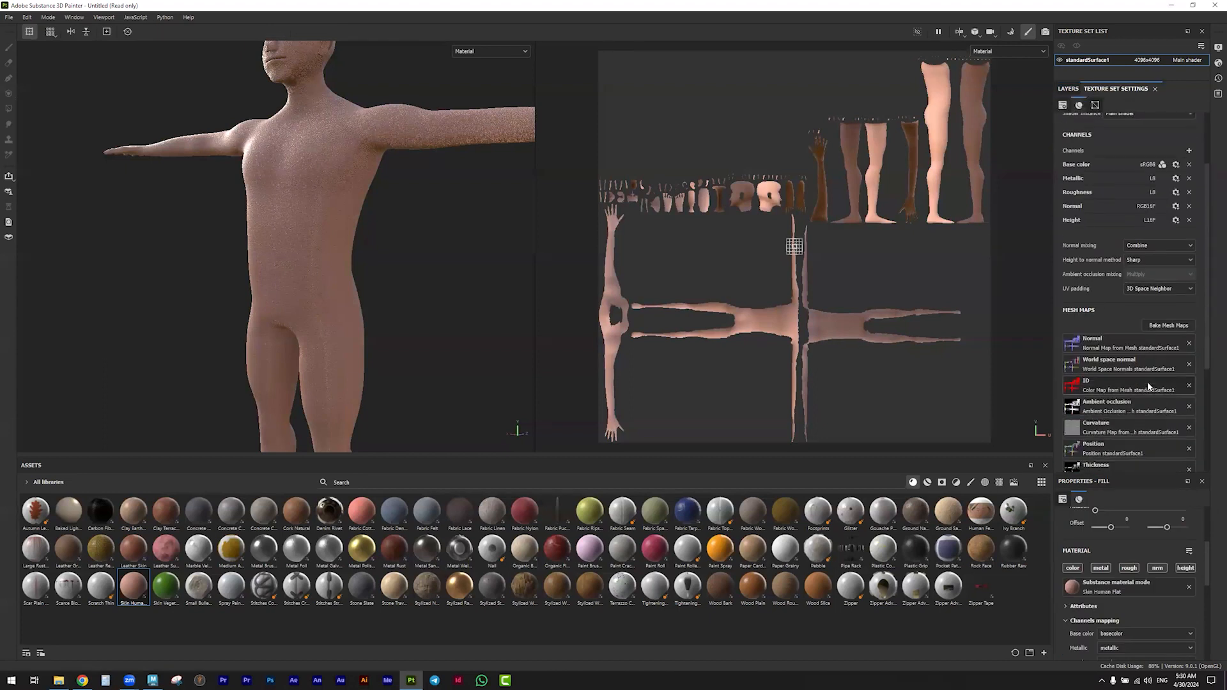
{"action": "scroll", "coordinate": [1167, 328], "scroll_direction": "down", "scroll_amount": 1}
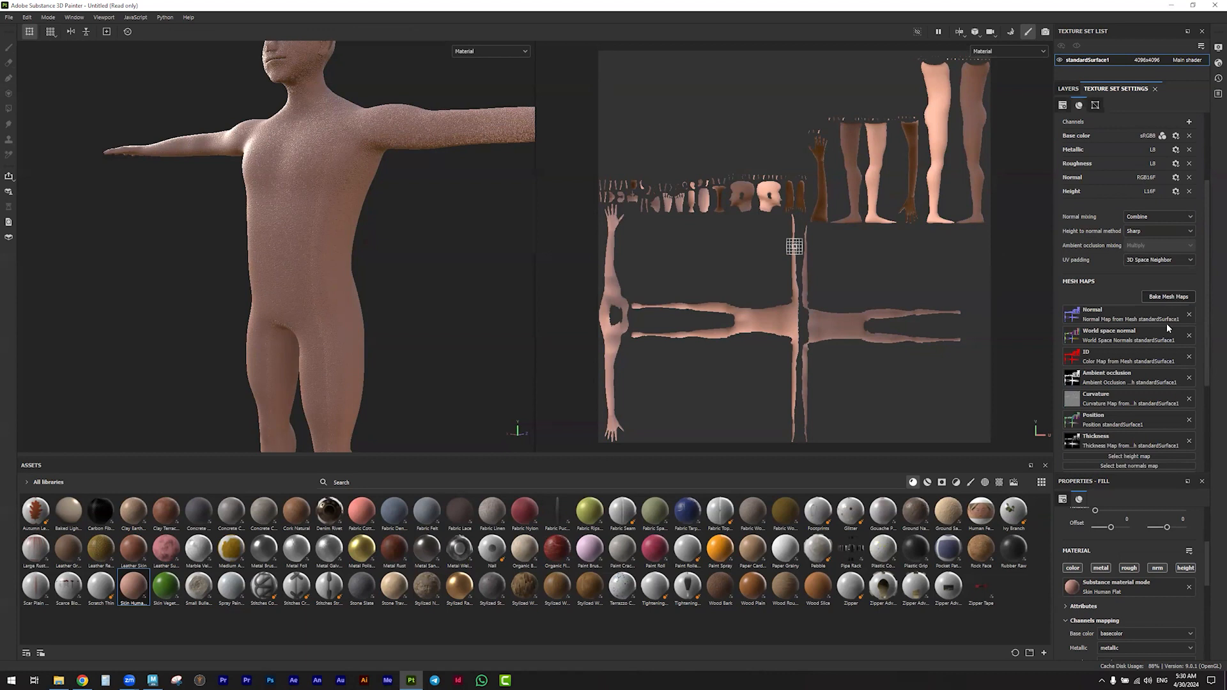
{"action": "scroll", "coordinate": [1169, 314], "scroll_direction": "down", "scroll_amount": 4}
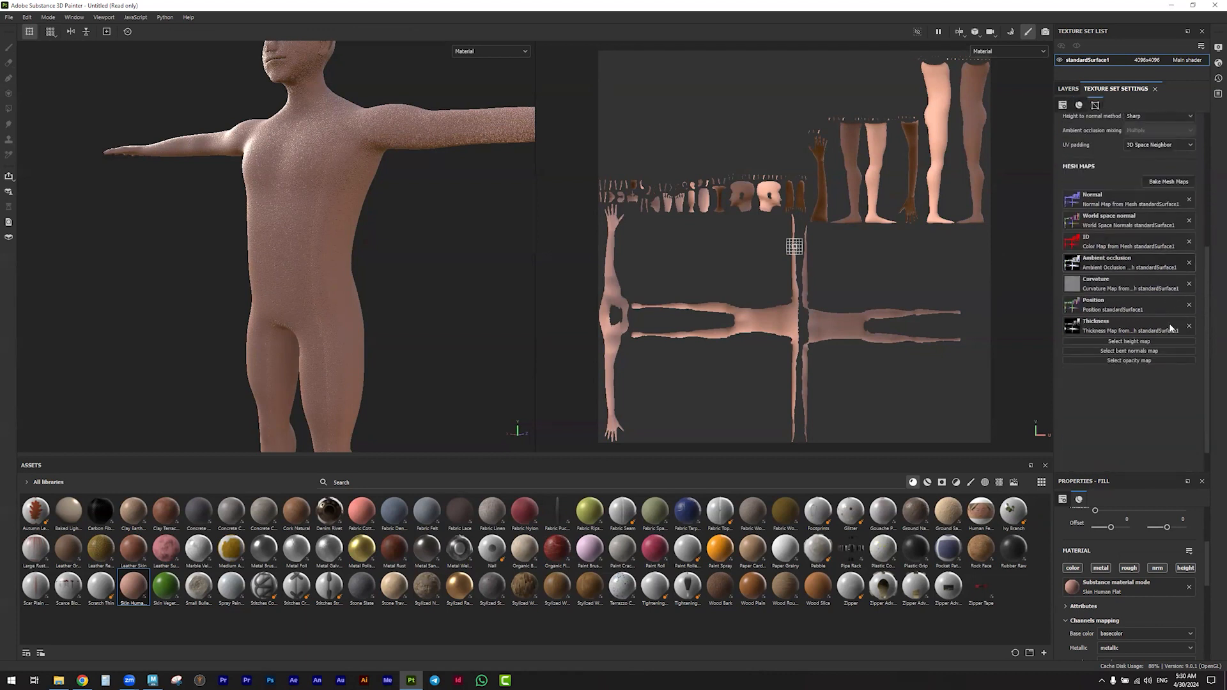
{"action": "scroll", "coordinate": [1157, 368], "scroll_direction": "up", "scroll_amount": 2}
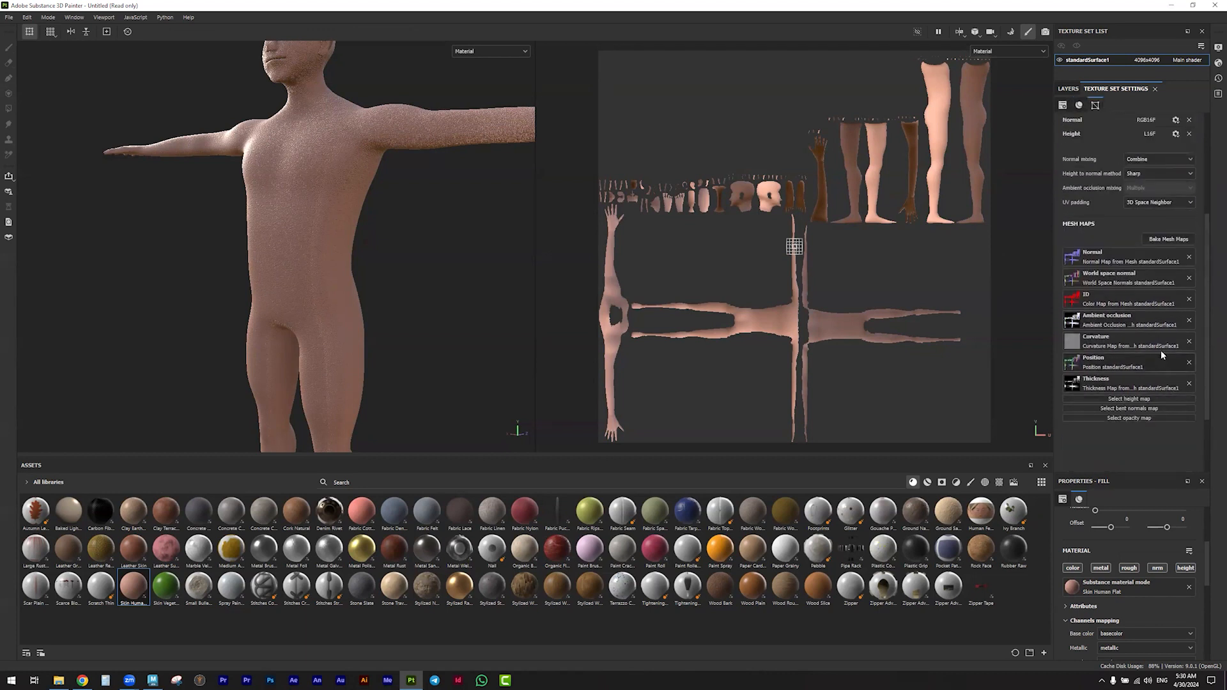
{"action": "left_click", "coordinate": [1170, 238]}
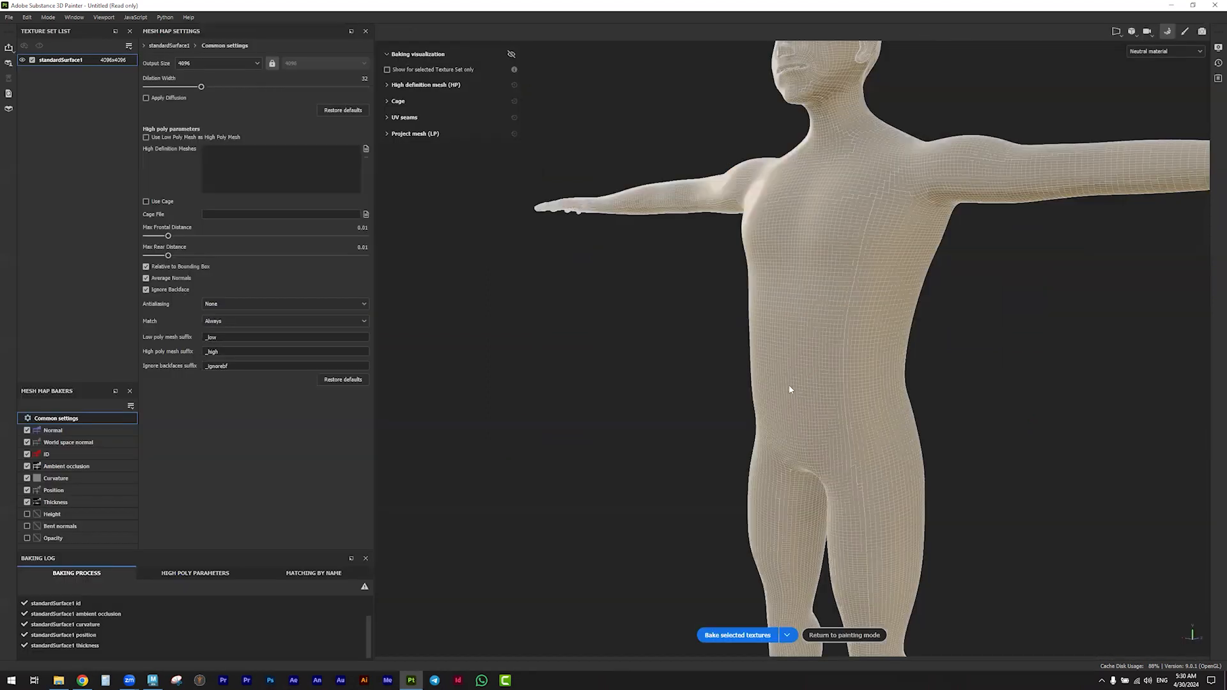
{"action": "left_click", "coordinate": [739, 635]}
{"action": "left_click", "coordinate": [787, 636]}
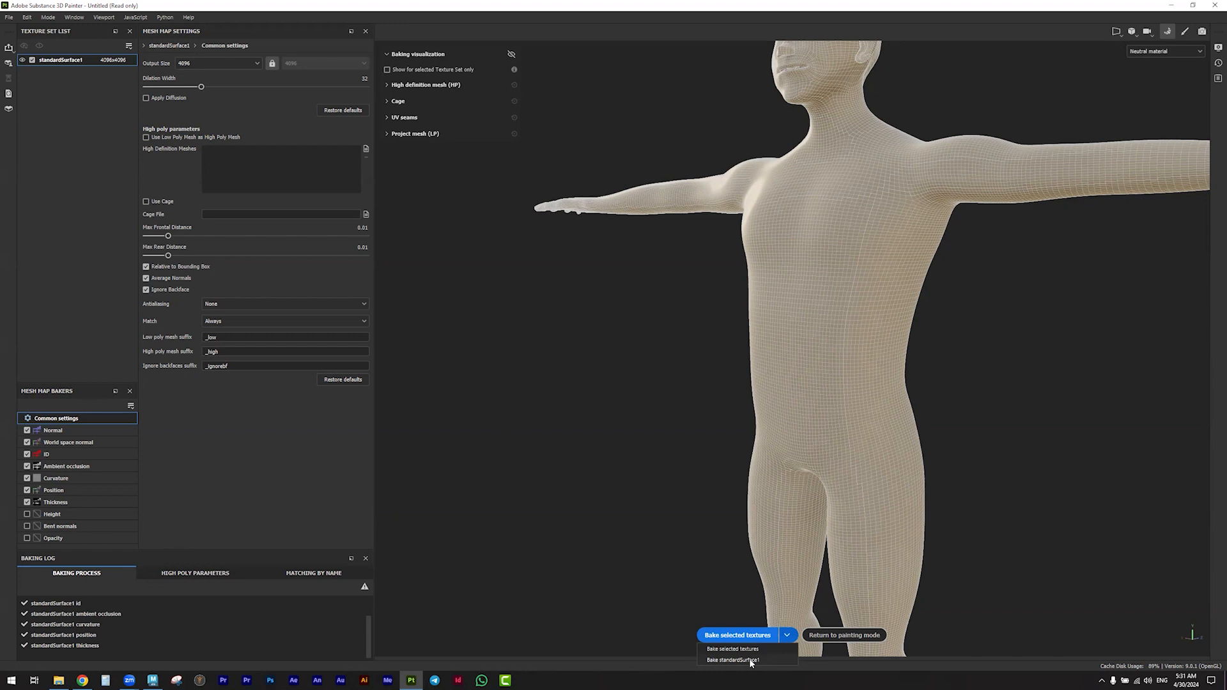
{"action": "left_click", "coordinate": [822, 372]}
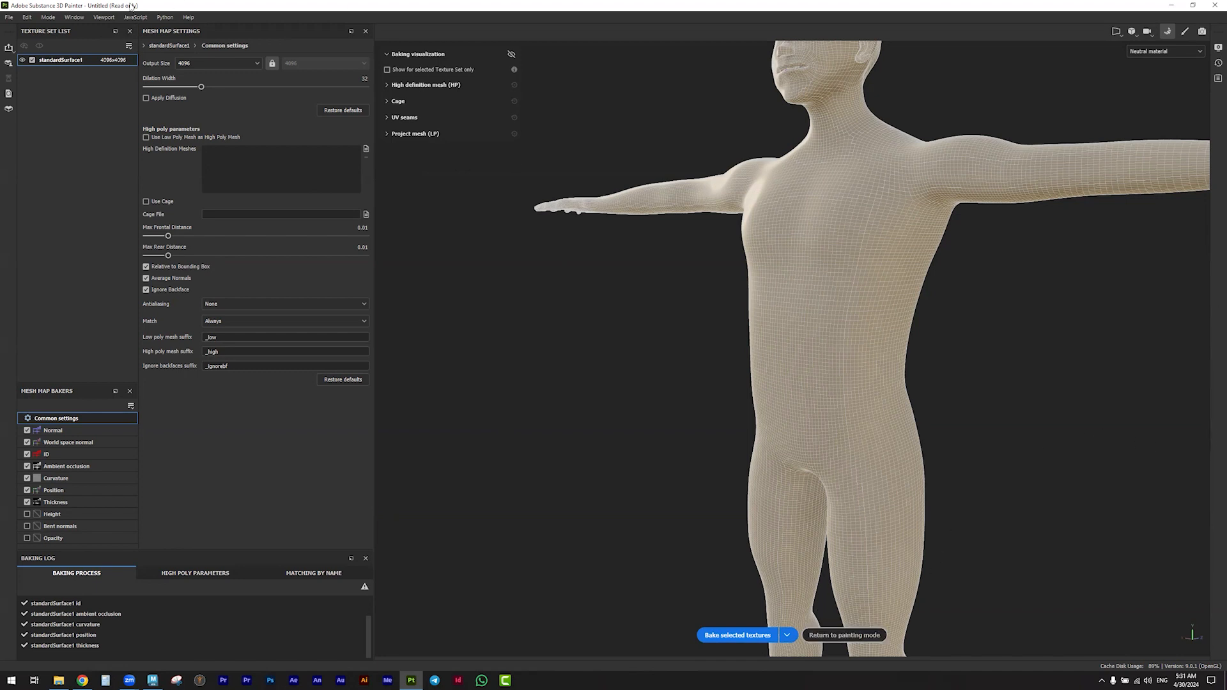
Open the texture export settings and view the Arnold (AiStandard) output template and the list of exports
{"action": "left_click", "coordinate": [9, 18]}
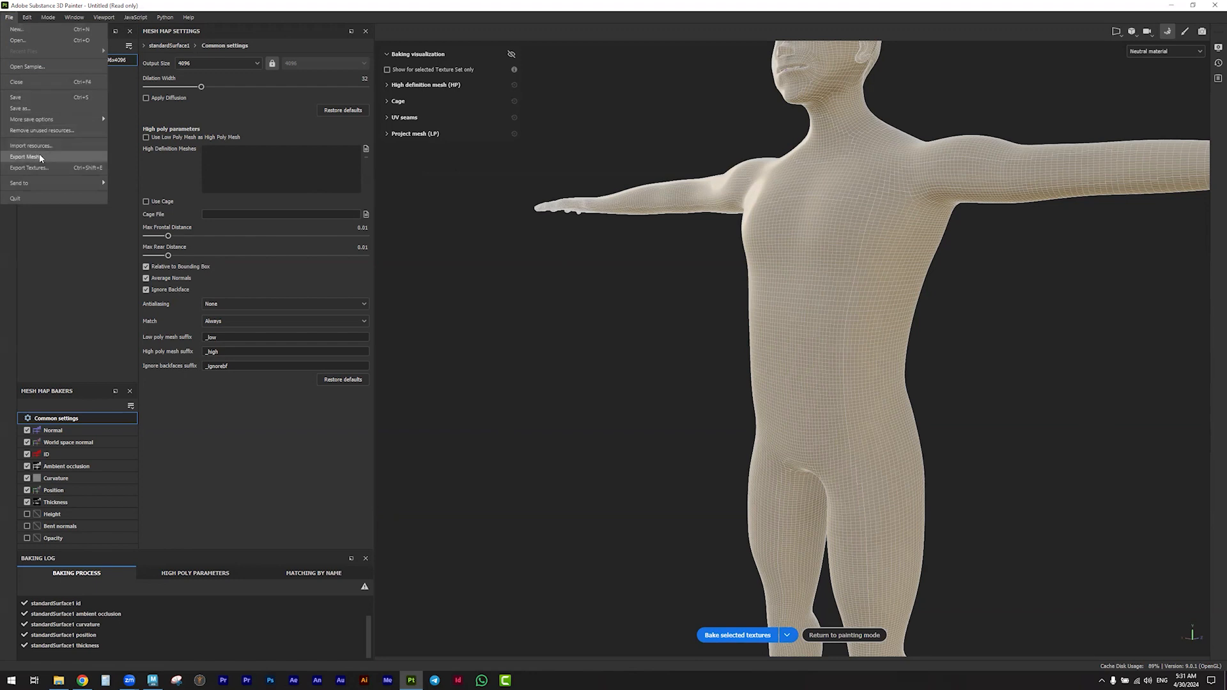
{"action": "left_click", "coordinate": [31, 168]}
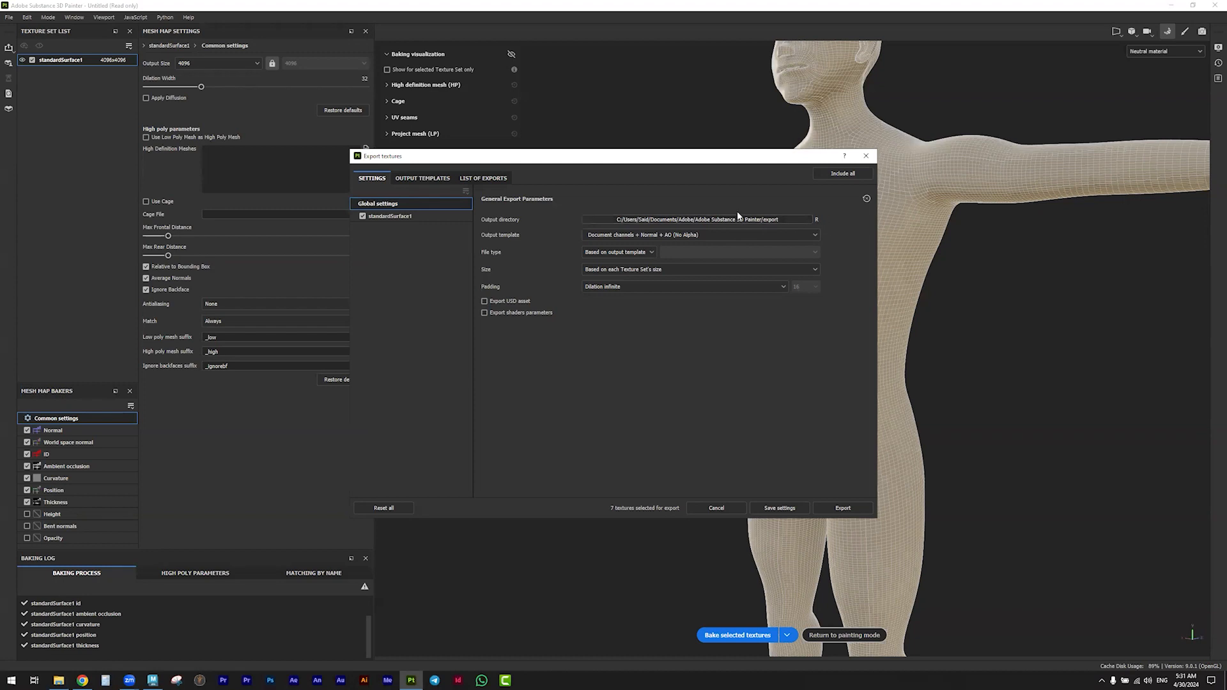
{"action": "left_click", "coordinate": [418, 178]}
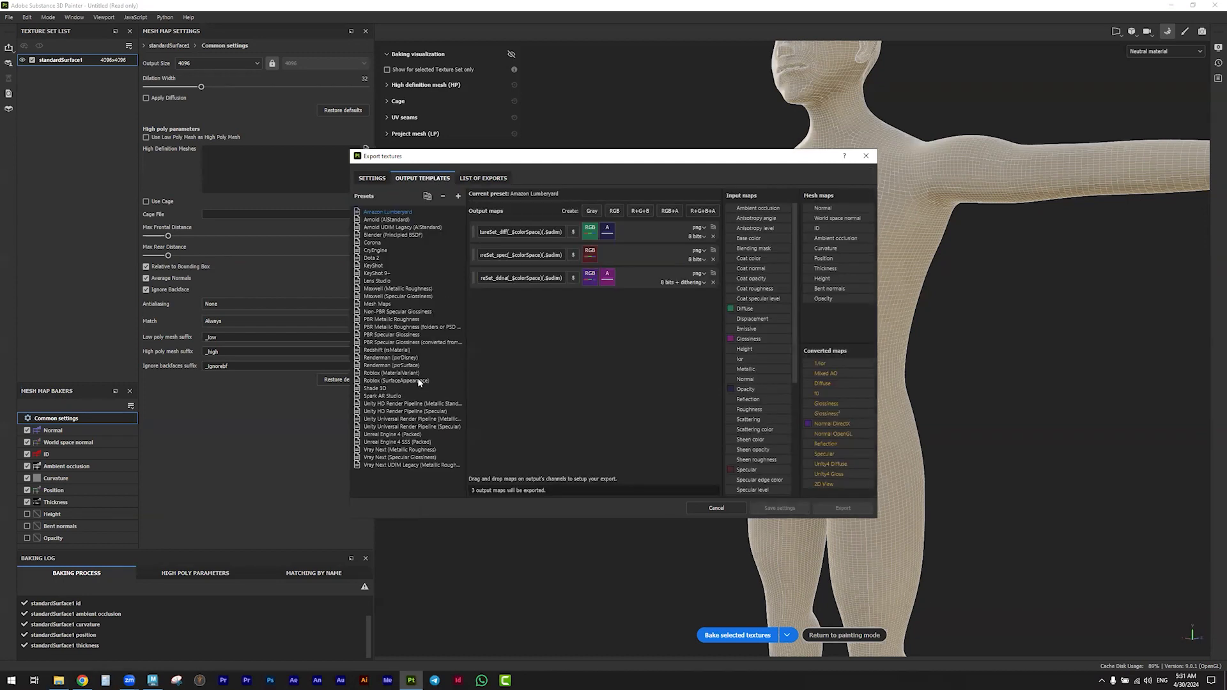
{"action": "left_click", "coordinate": [386, 220]}
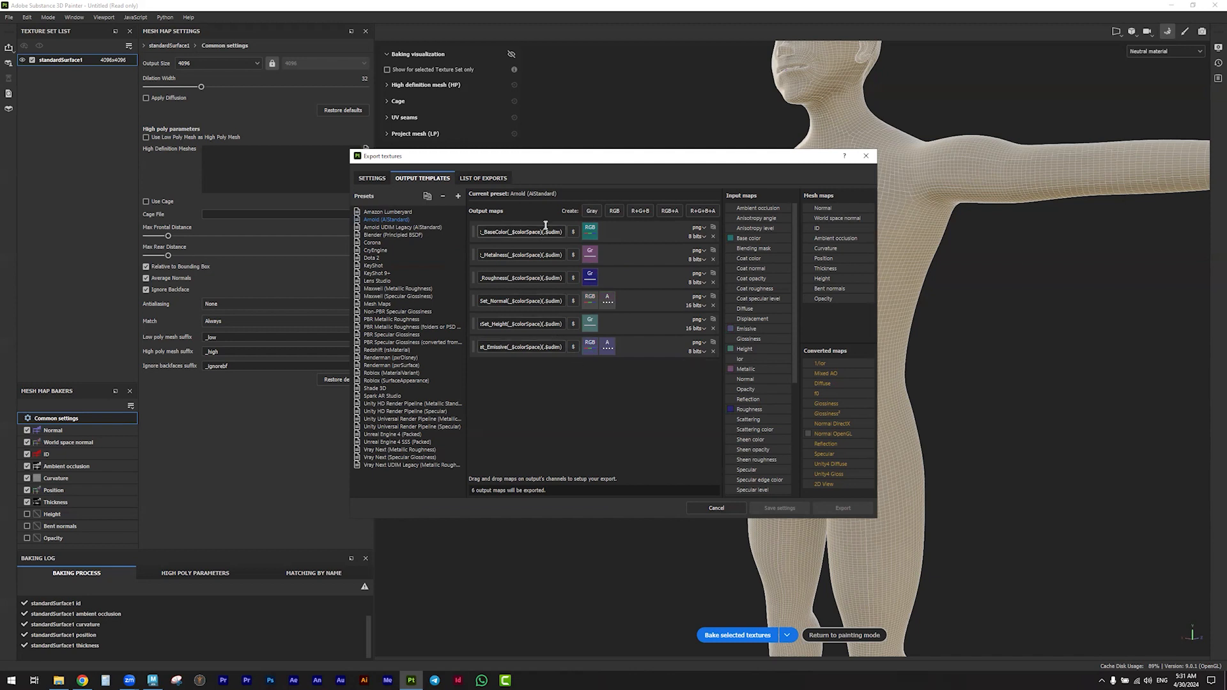
{"action": "left_click", "coordinate": [481, 180]}
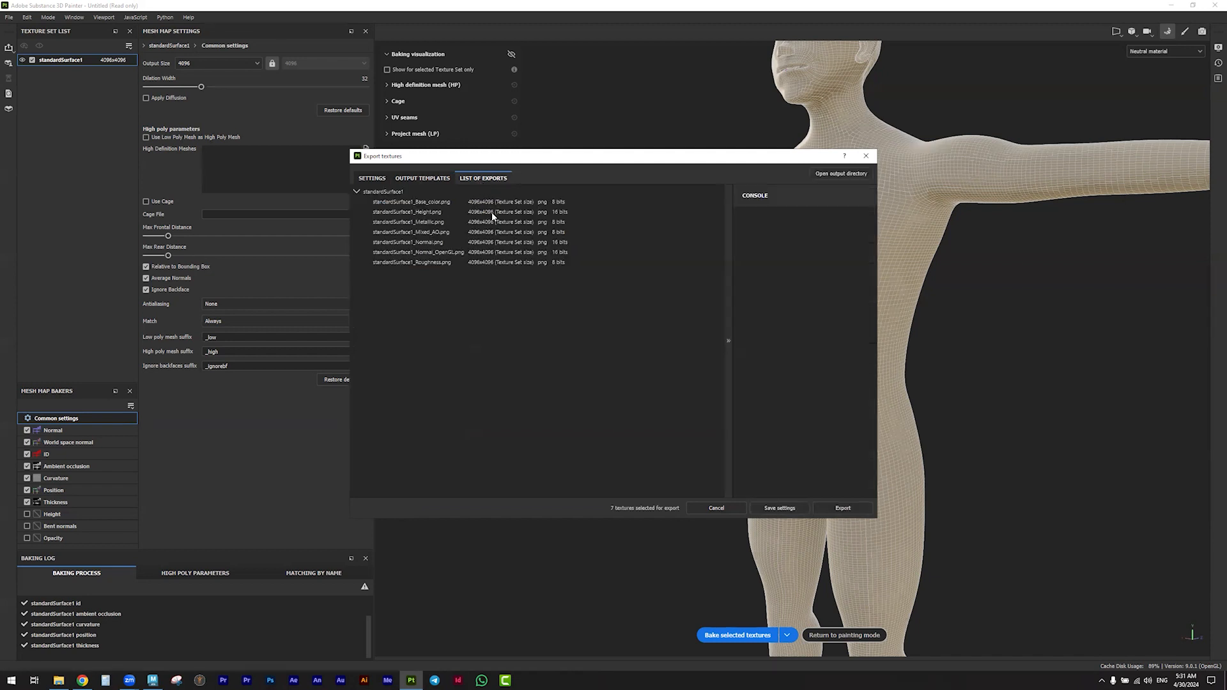
Set the texture export output directory to the ChTest folder inside Scientific College of Design/Character Design II
{"action": "left_click", "coordinate": [365, 181]}
{"action": "left_click", "coordinate": [785, 215]}
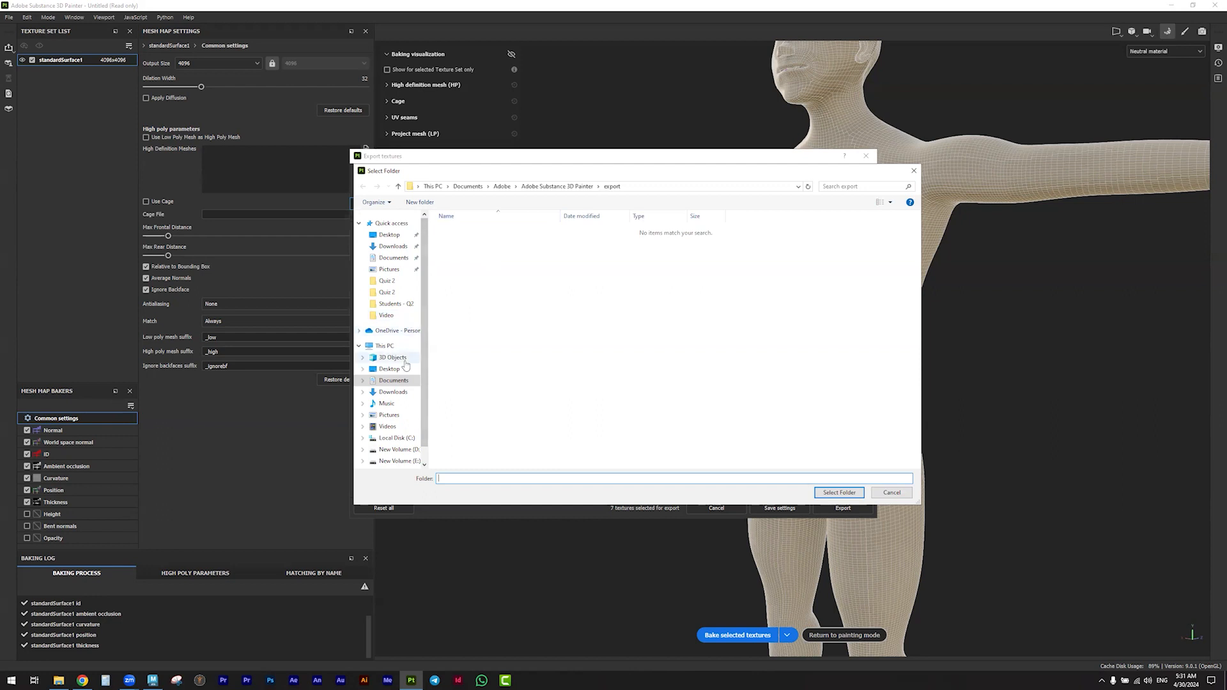
{"action": "left_click", "coordinate": [398, 461]}
{"action": "double_click", "coordinate": [561, 262]}
{"action": "double_click", "coordinate": [710, 225]}
{"action": "left_click", "coordinate": [785, 261]}
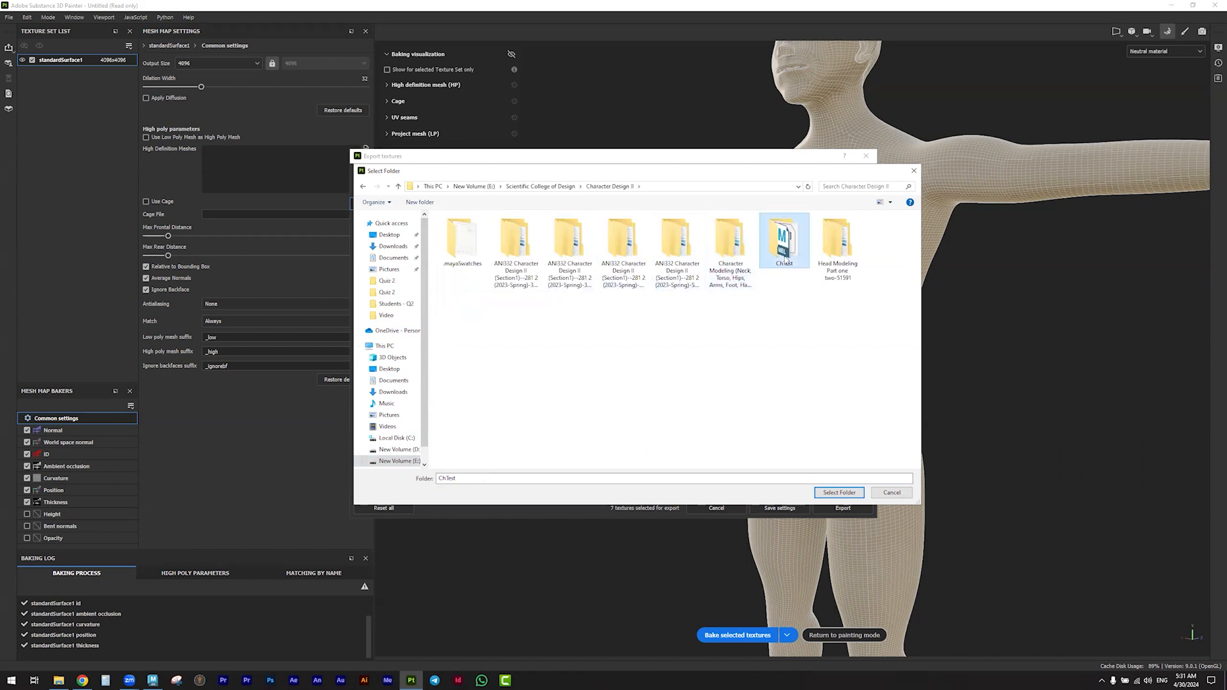
{"action": "double_click", "coordinate": [786, 261]}
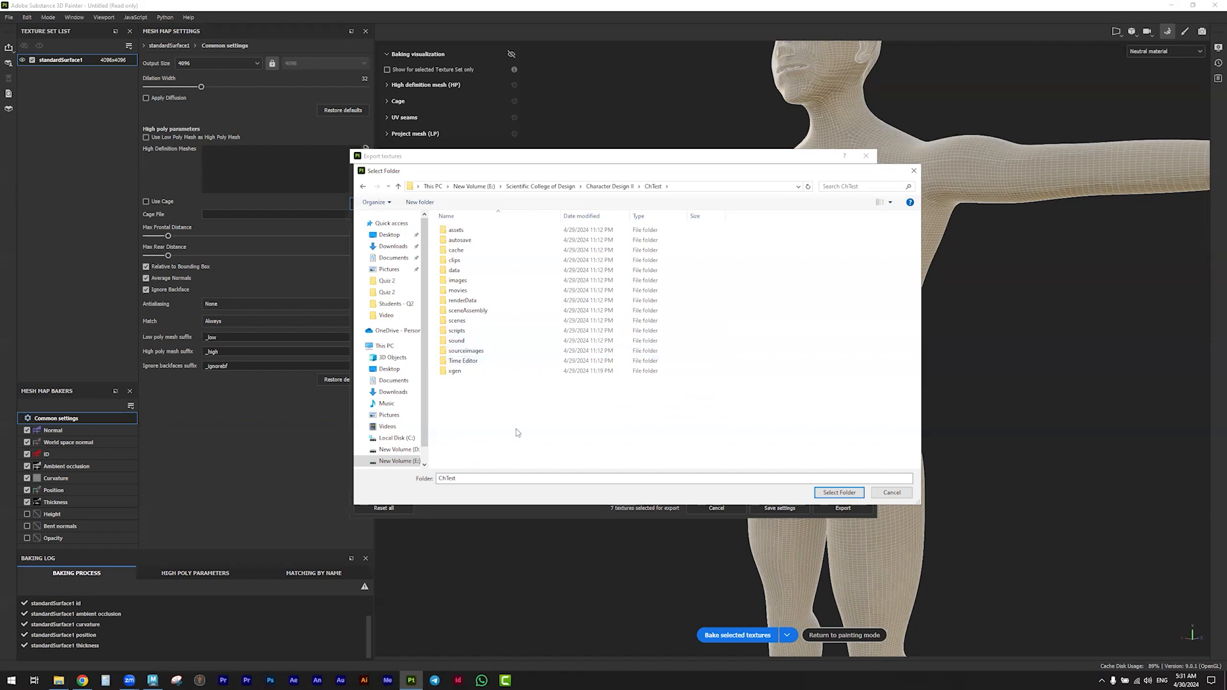
{"action": "left_click", "coordinate": [842, 492]}
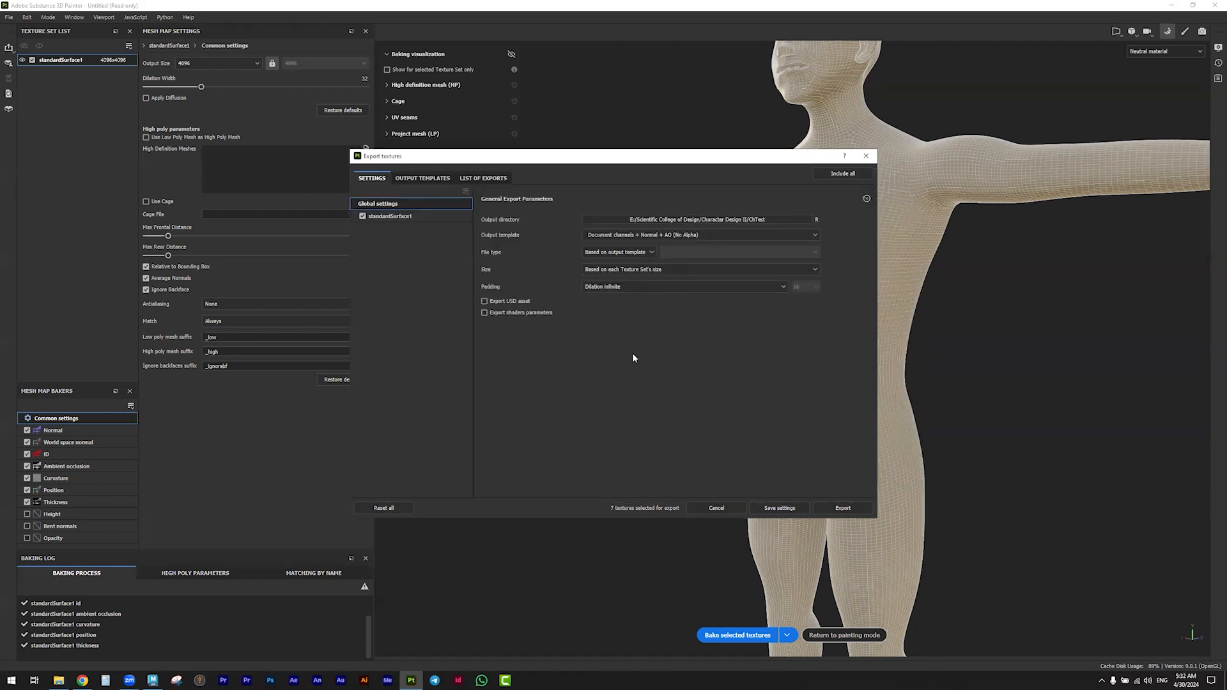
Check the output templates and the list of exports, and export the standardSurface1 textures
{"action": "left_click", "coordinate": [423, 179]}
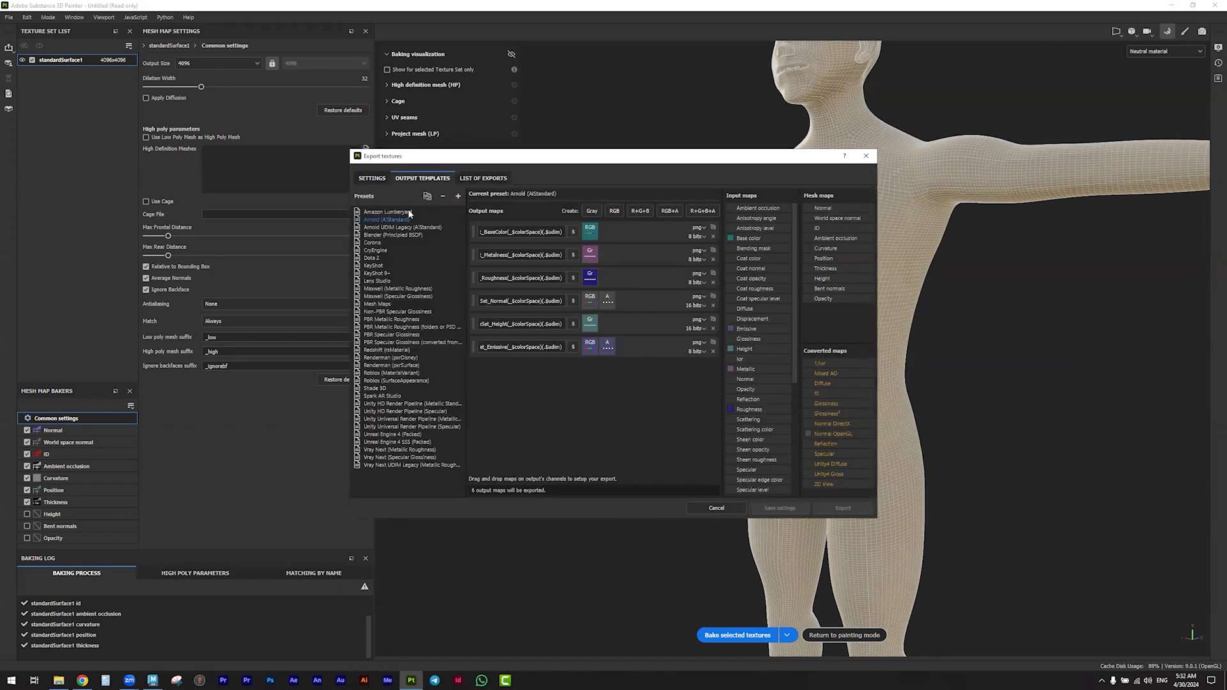
{"action": "left_click", "coordinate": [484, 179]}
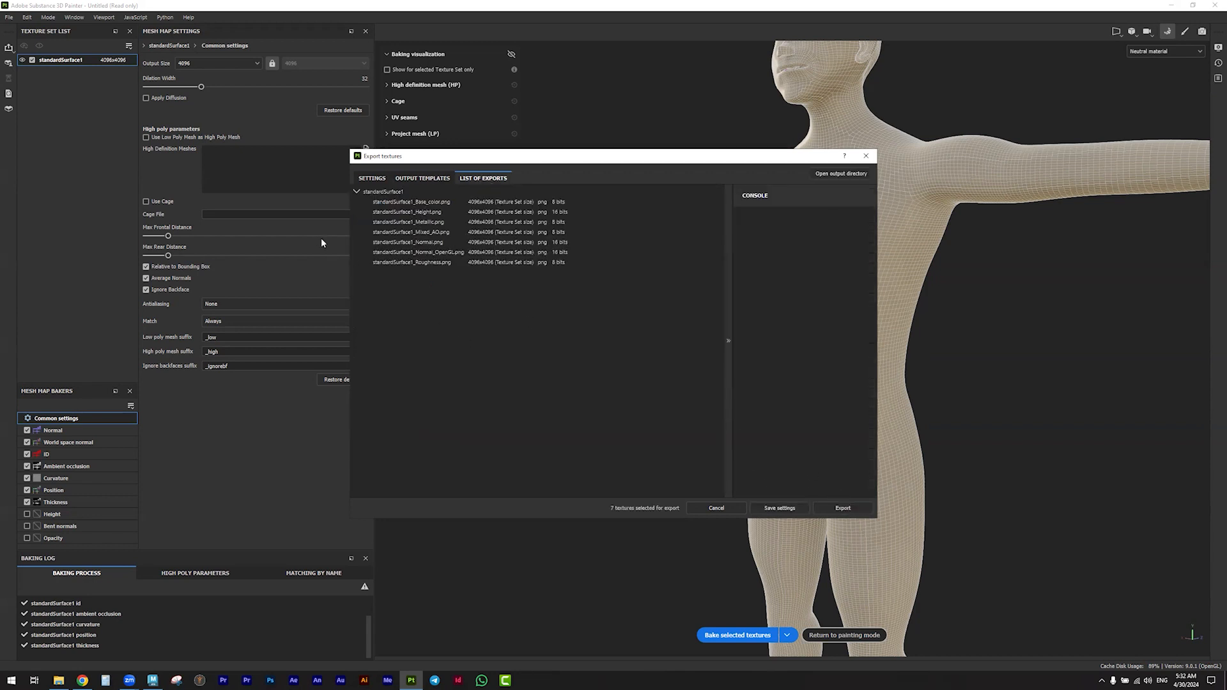
{"action": "left_click", "coordinate": [843, 509]}
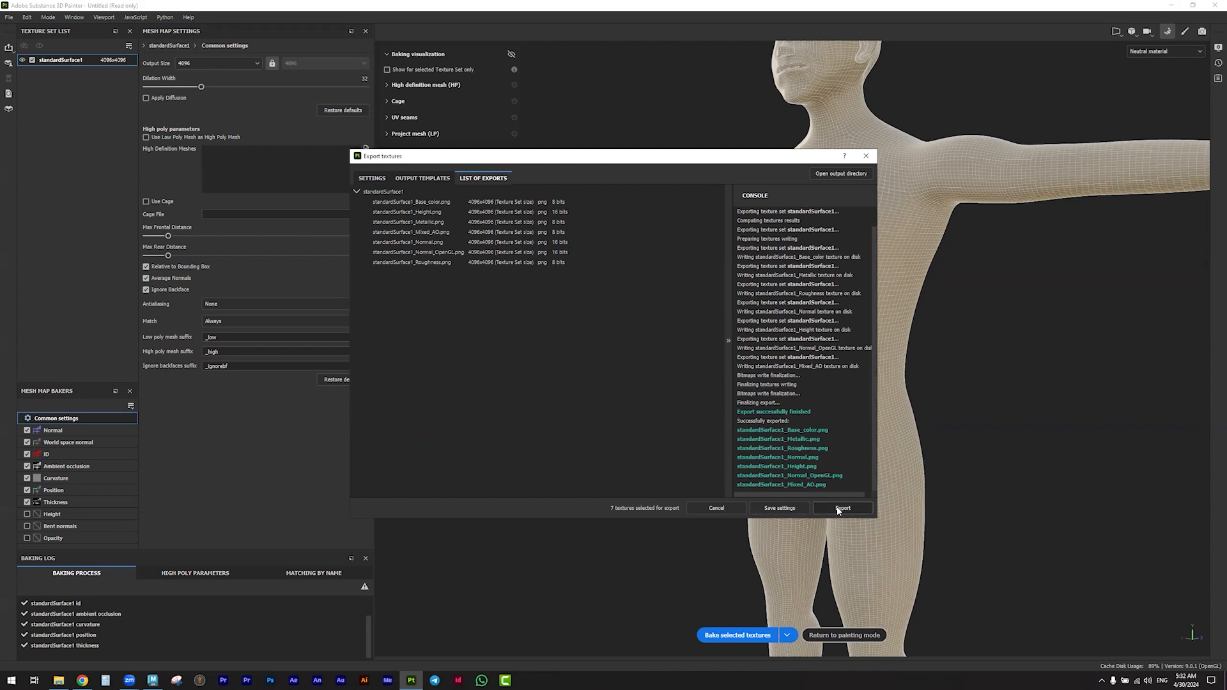
Switch to Maya and assign a new Arnold aiStandardSurface material to the character's body
{"action": "left_click", "coordinate": [153, 680]}
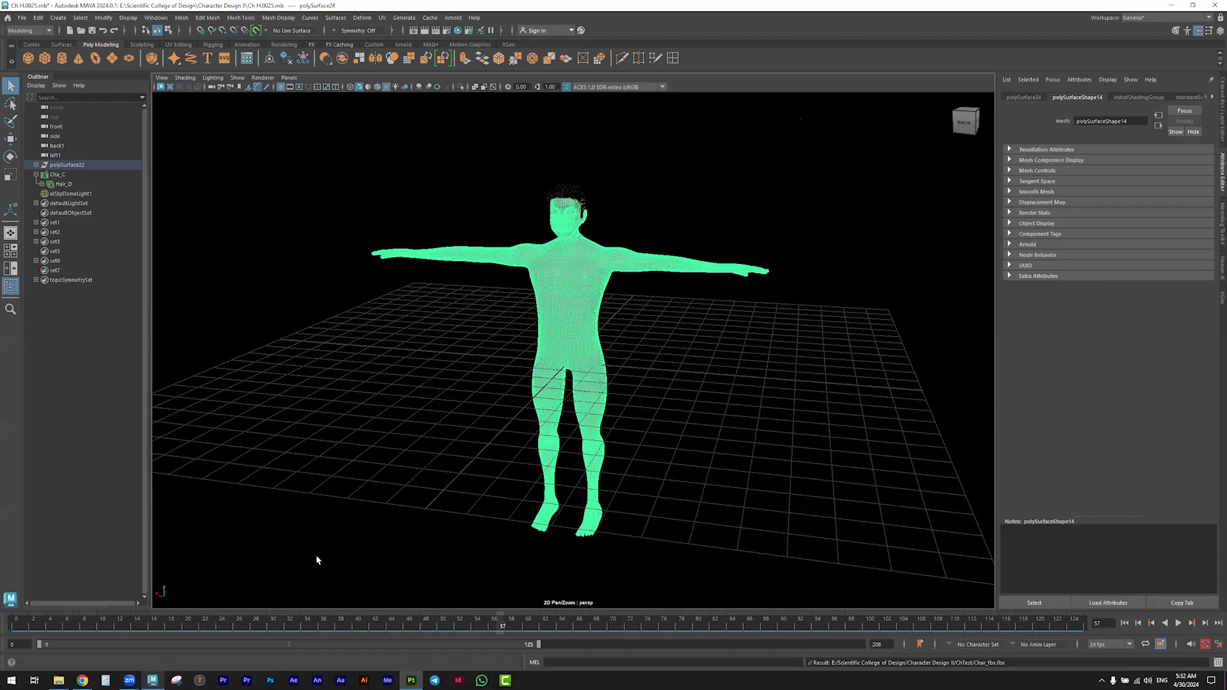
{"action": "right_click_drag", "start_coordinate": [591, 282], "coordinate": [593, 531]}
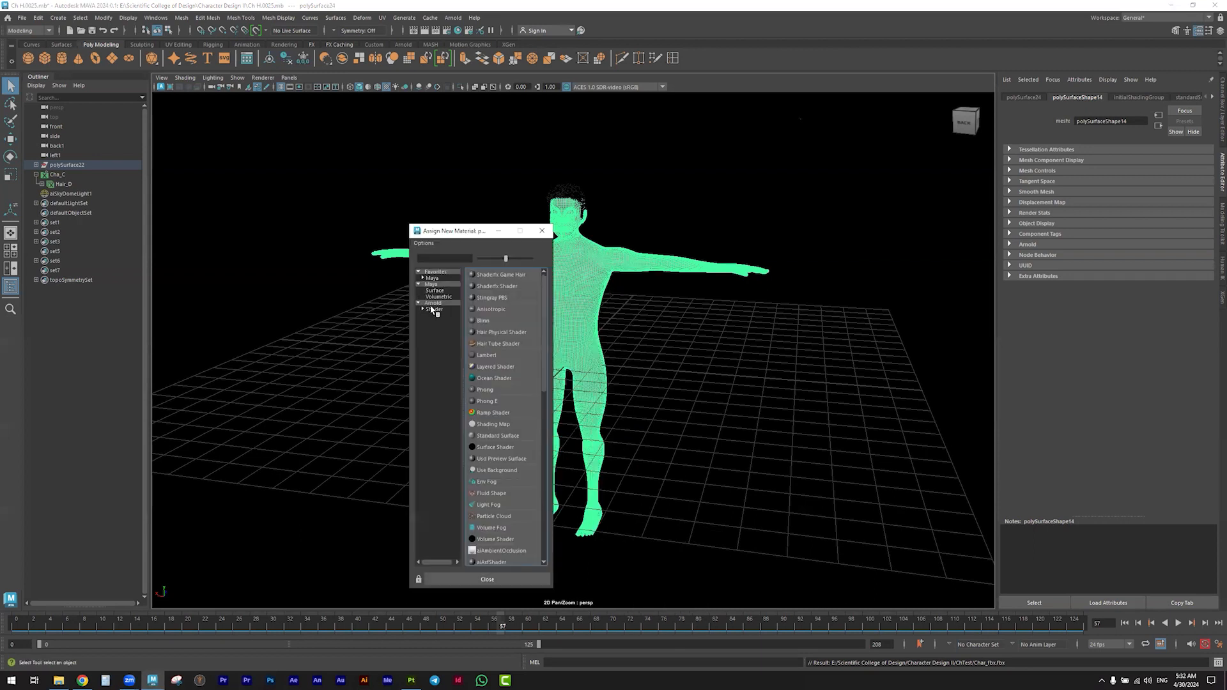
{"action": "left_click", "coordinate": [433, 303]}
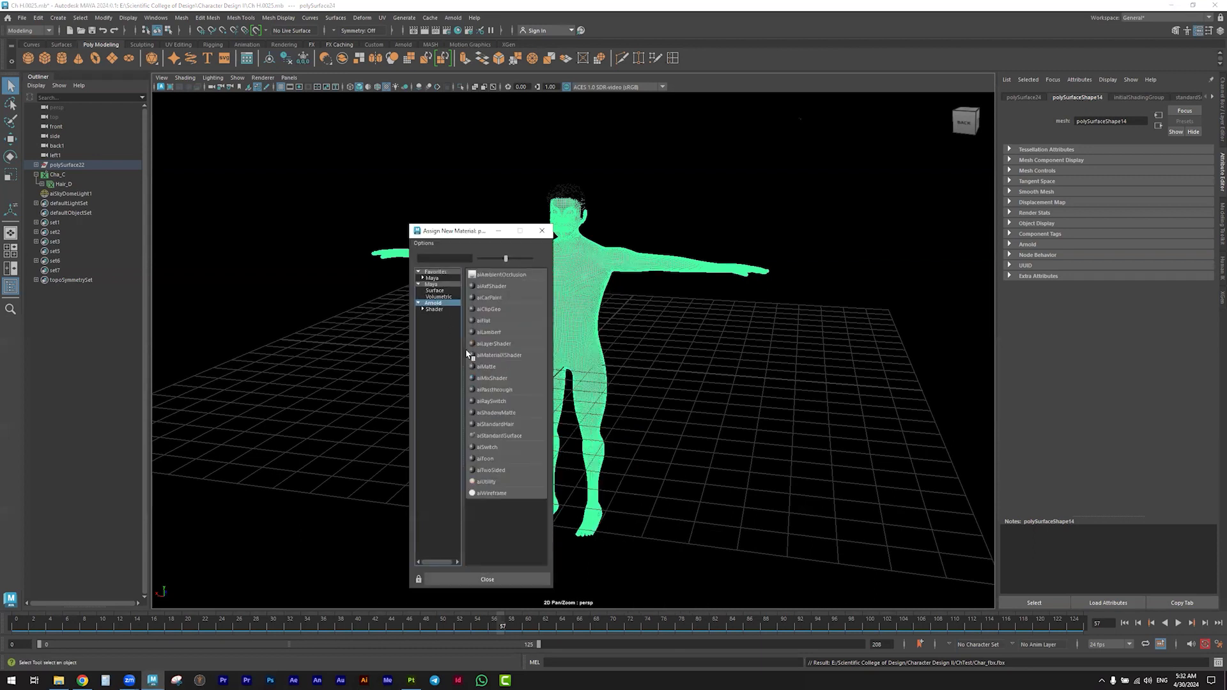
{"action": "left_click", "coordinate": [512, 436]}
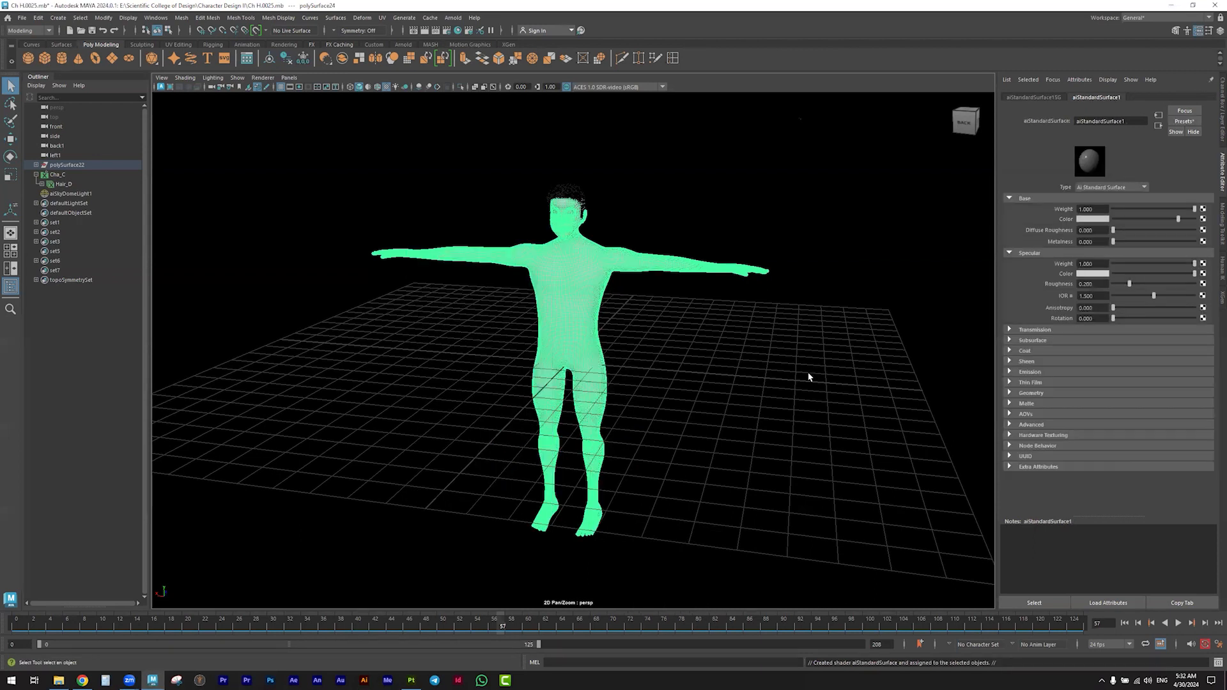
Connect a File texture to the material's base color and load standardSurface1_Base_color.png from the ChTest folder
{"action": "left_click", "coordinate": [1203, 218]}
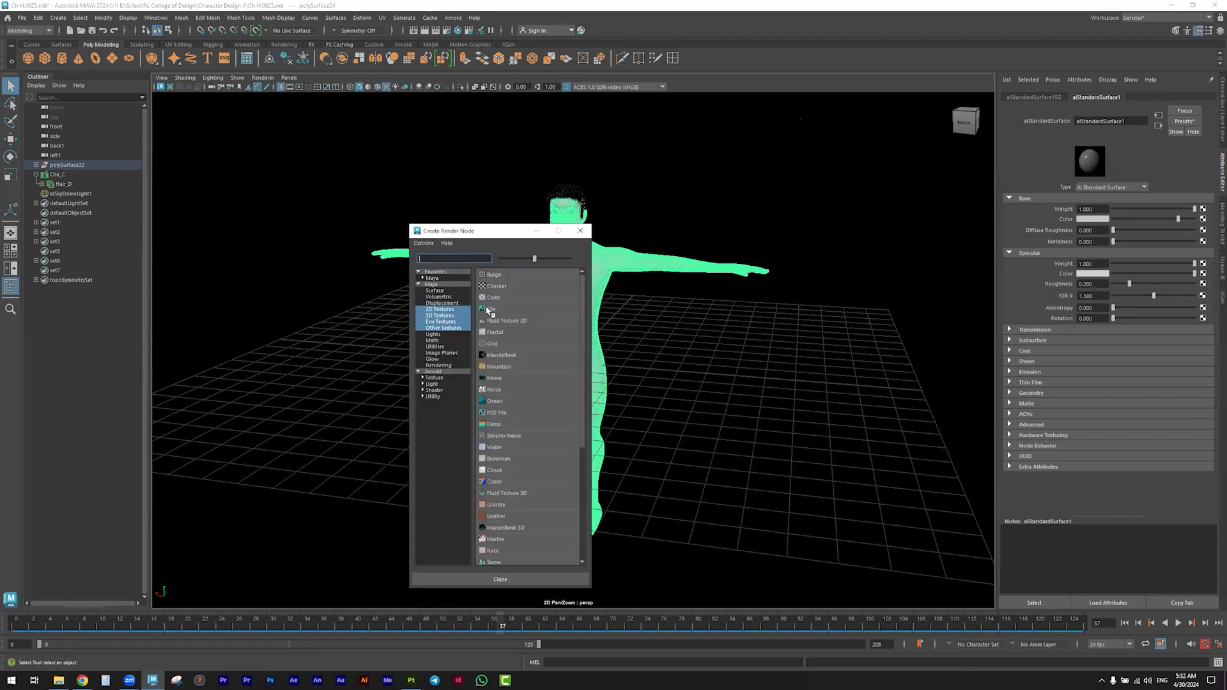
{"action": "left_click", "coordinate": [491, 310]}
{"action": "left_click", "coordinate": [1205, 228]}
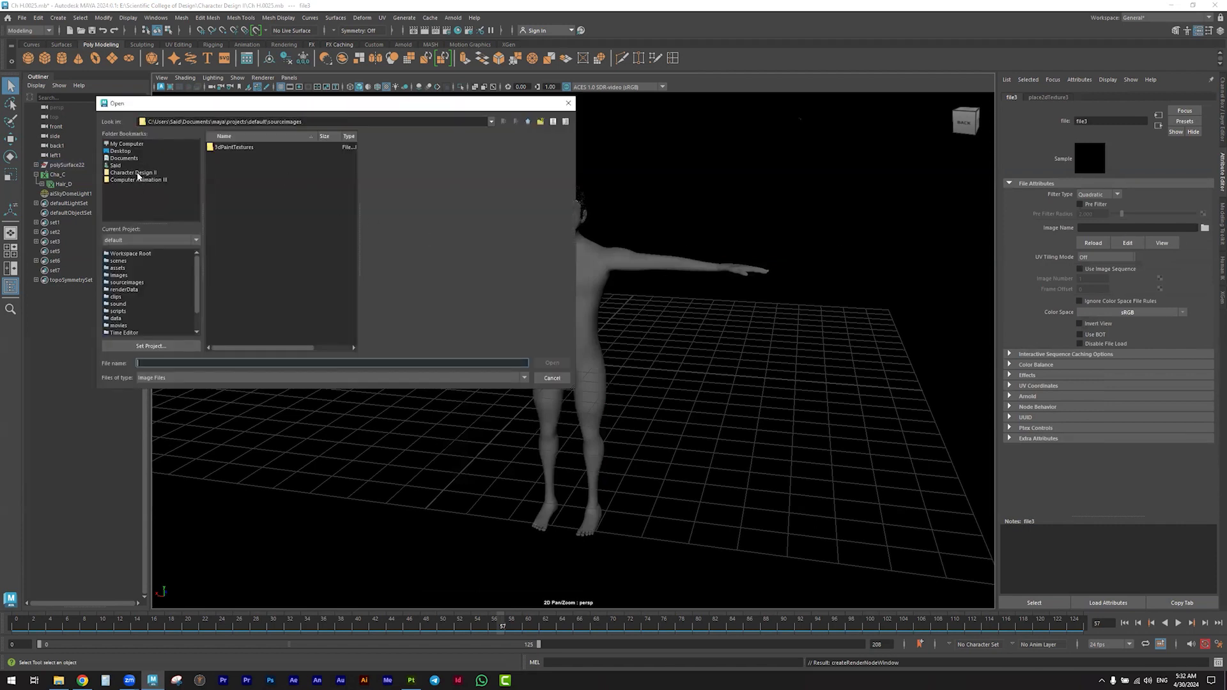
{"action": "left_click", "coordinate": [141, 174]}
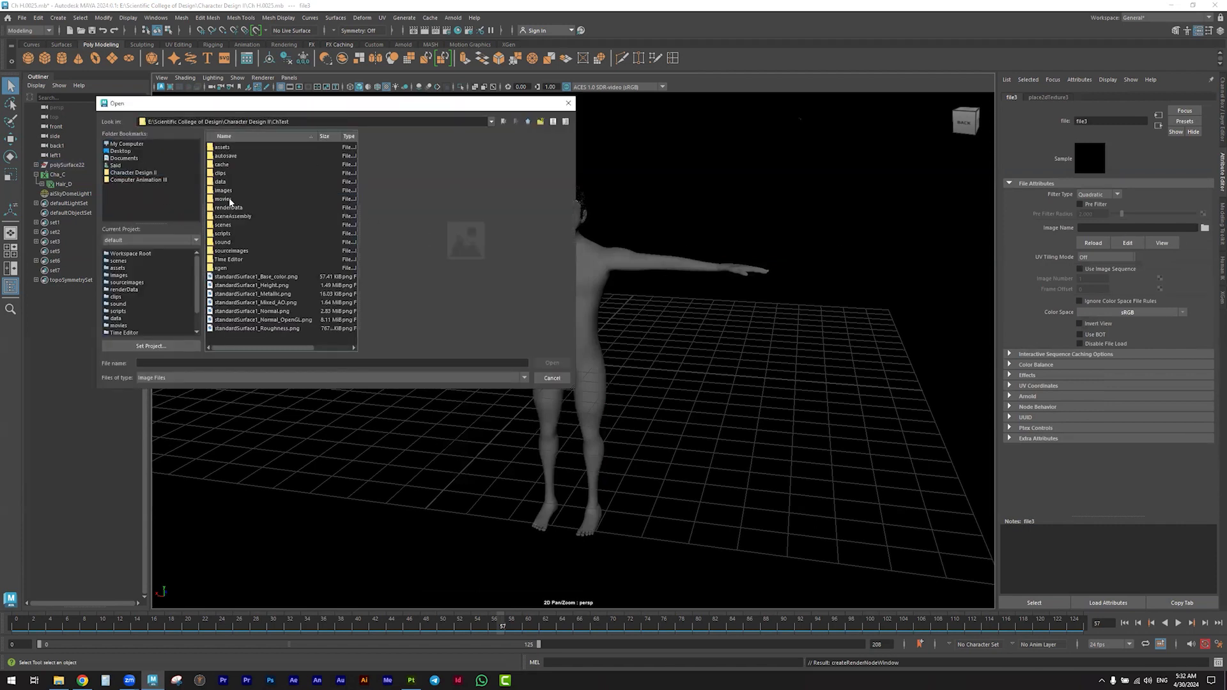
{"action": "left_click", "coordinate": [236, 278]}
{"action": "left_click", "coordinate": [238, 286]}
{"action": "left_click", "coordinate": [239, 278]}
{"action": "double_click", "coordinate": [238, 279]}
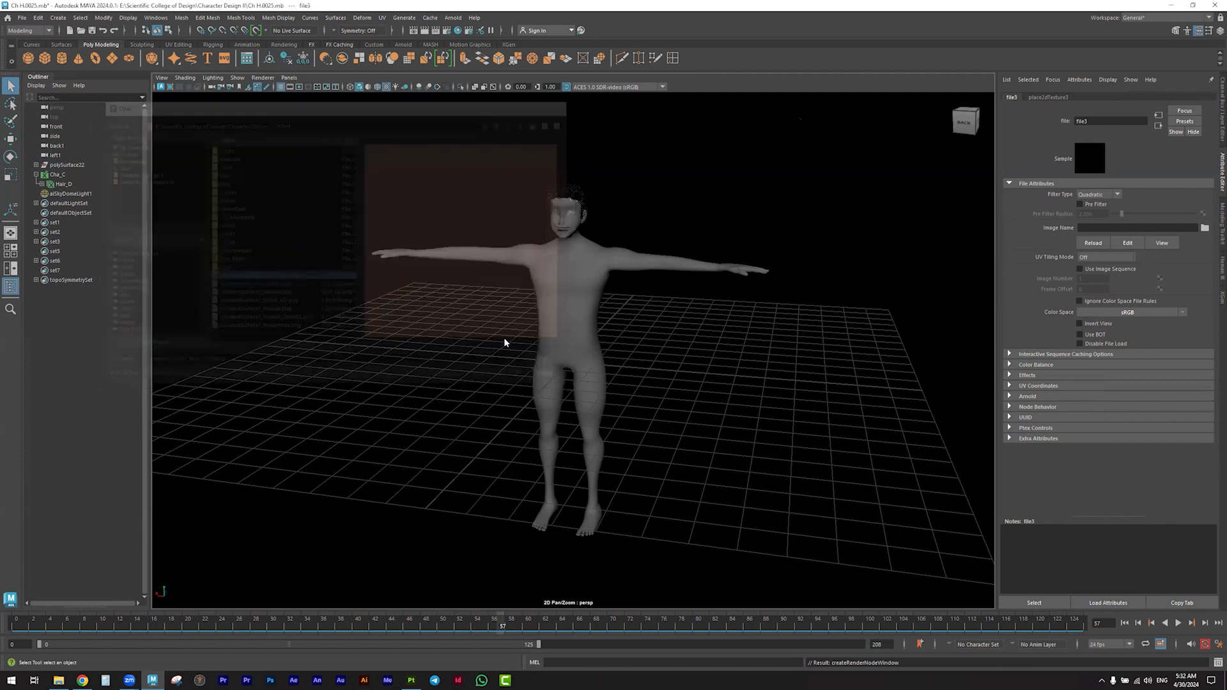
Inspect the textured character and hide the separate scalp and eyebrow mesh on the head
{"action": "scroll", "coordinate": [592, 321], "scroll_direction": "up", "scroll_amount": 3}
{"action": "scroll", "coordinate": [592, 321], "scroll_direction": "up", "scroll_amount": 5}
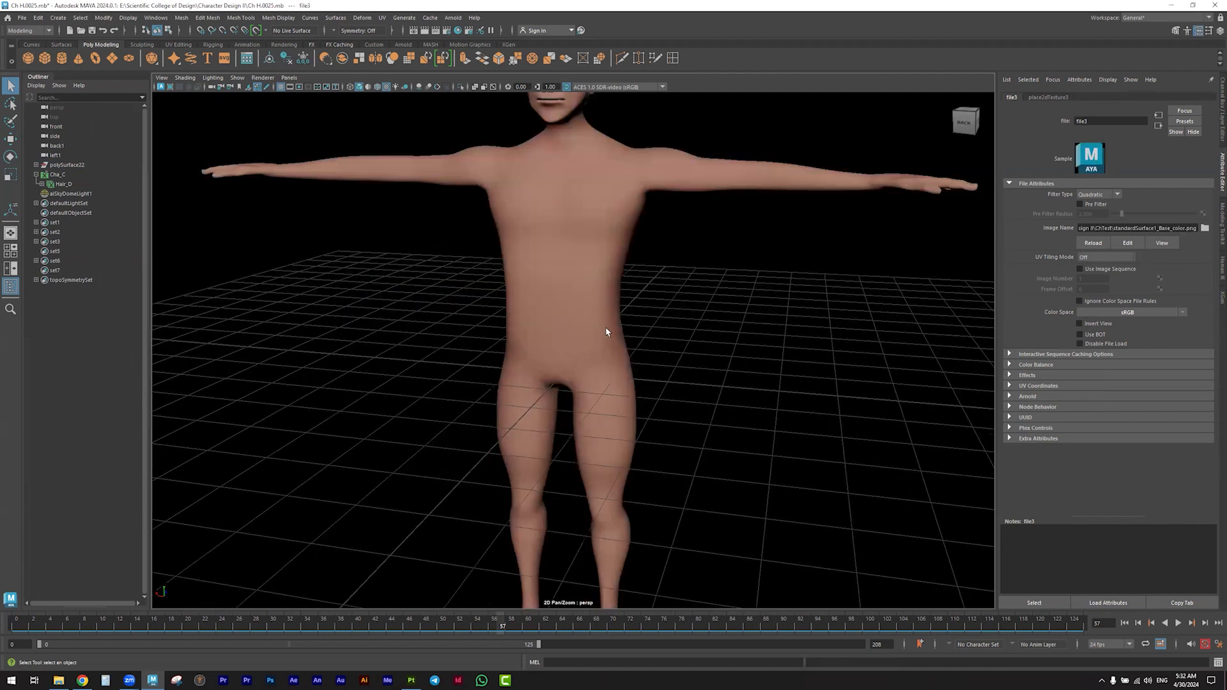
{"action": "left_click_drag", "start_coordinate": [608, 348], "coordinate": [673, 360], "text": "alt"}
{"action": "scroll", "coordinate": [526, 328], "scroll_direction": "down", "scroll_amount": 4}
{"action": "middle_click_drag", "start_coordinate": [526, 329], "coordinate": [529, 396], "text": "alt"}
{"action": "left_click_drag", "start_coordinate": [547, 382], "coordinate": [595, 301], "text": "alt"}
{"action": "left_click", "coordinate": [601, 190]}
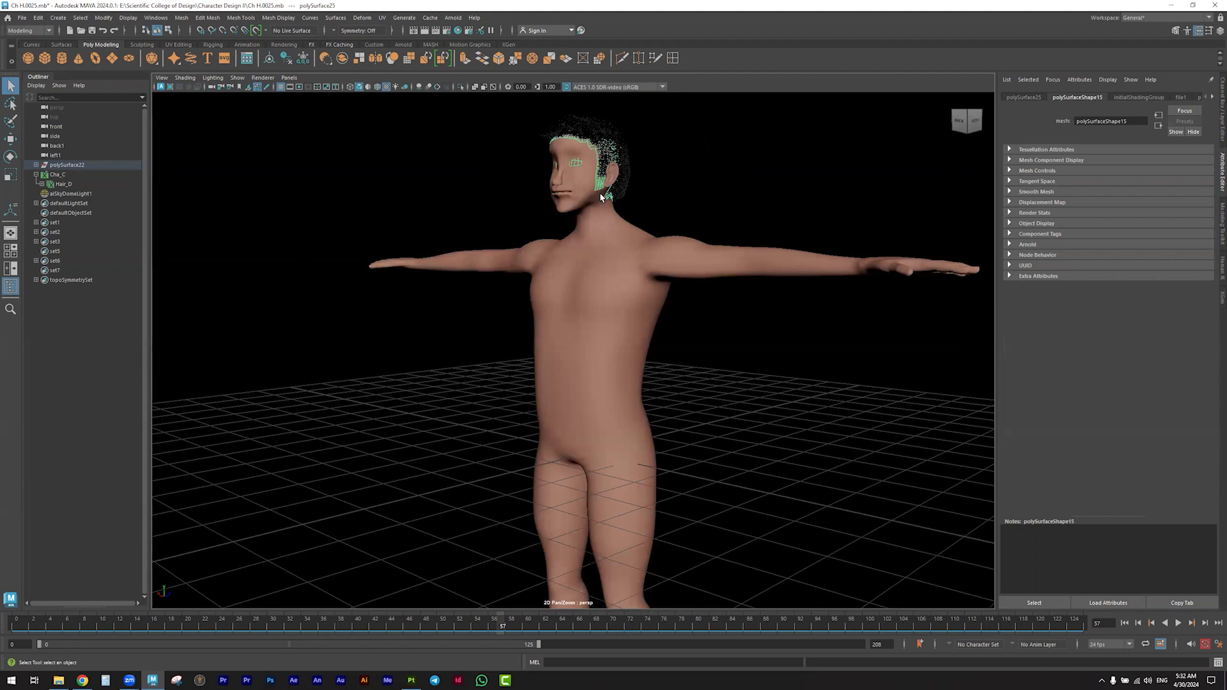
{"action": "key", "text": "ctrl+h"}
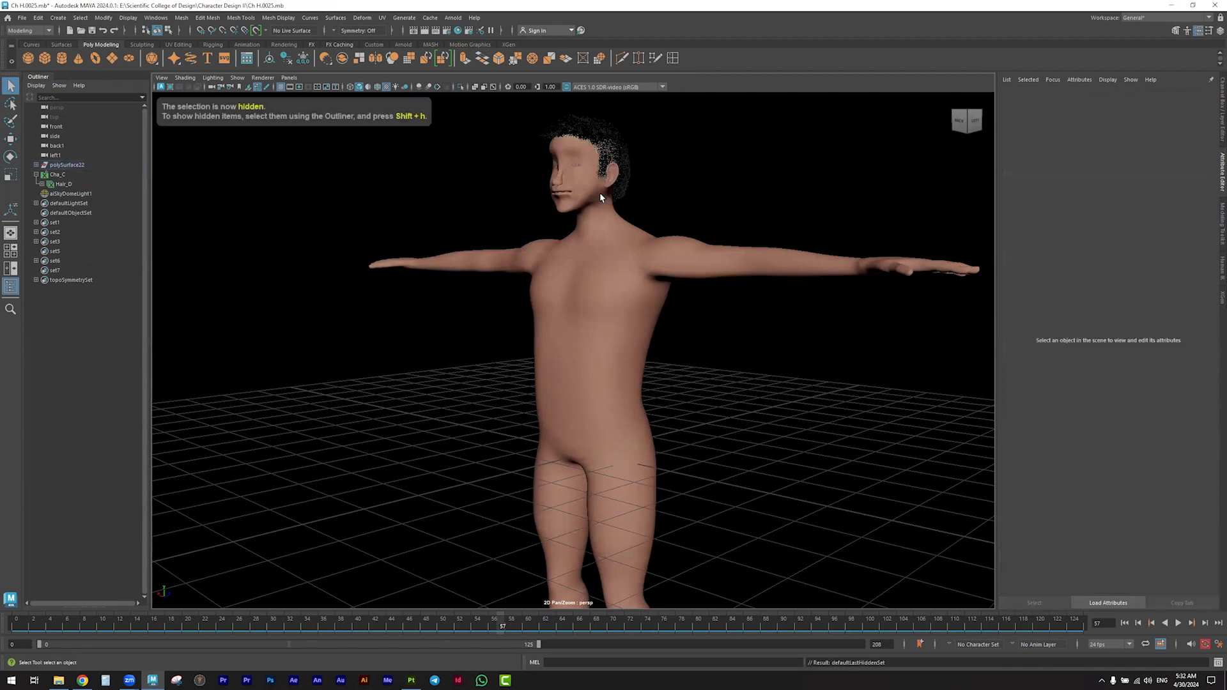
Add a File texture to the bump mapping of the body's aiStandardSurface1 geometry settings
{"action": "left_click_drag", "start_coordinate": [600, 241], "coordinate": [574, 302], "text": "alt"}
{"action": "left_click", "coordinate": [574, 302]}
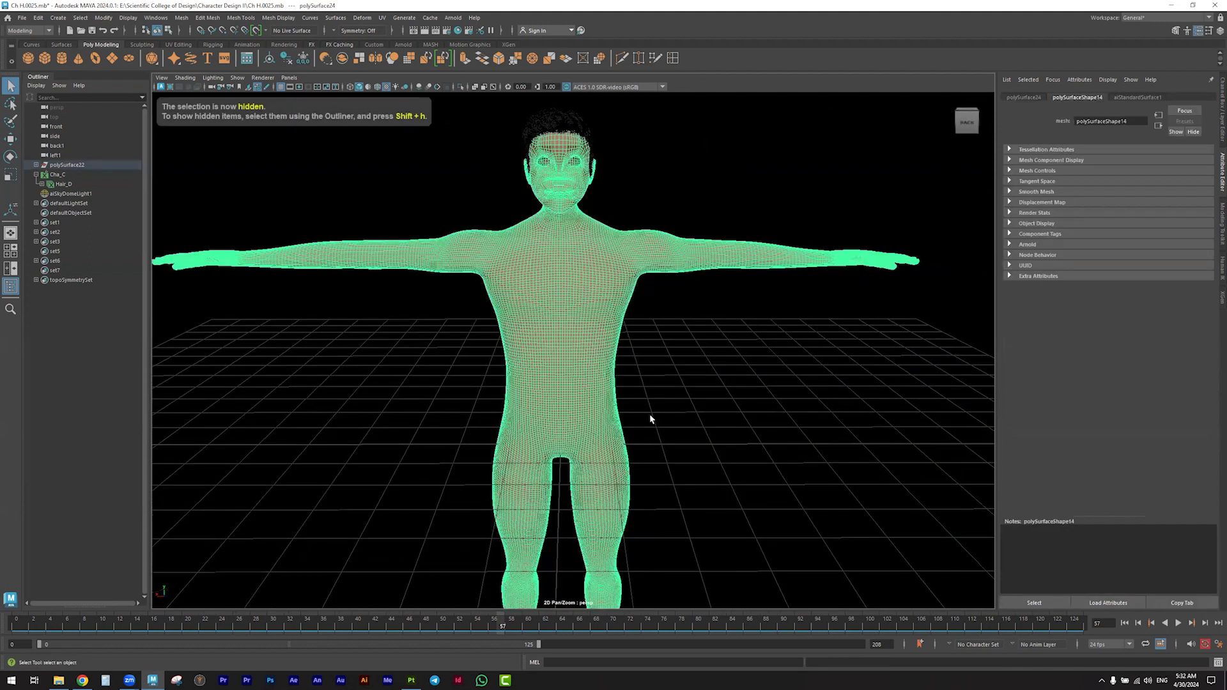
{"action": "left_click_drag", "start_coordinate": [616, 408], "coordinate": [662, 396], "text": "alt"}
{"action": "left_click", "coordinate": [1151, 97]}
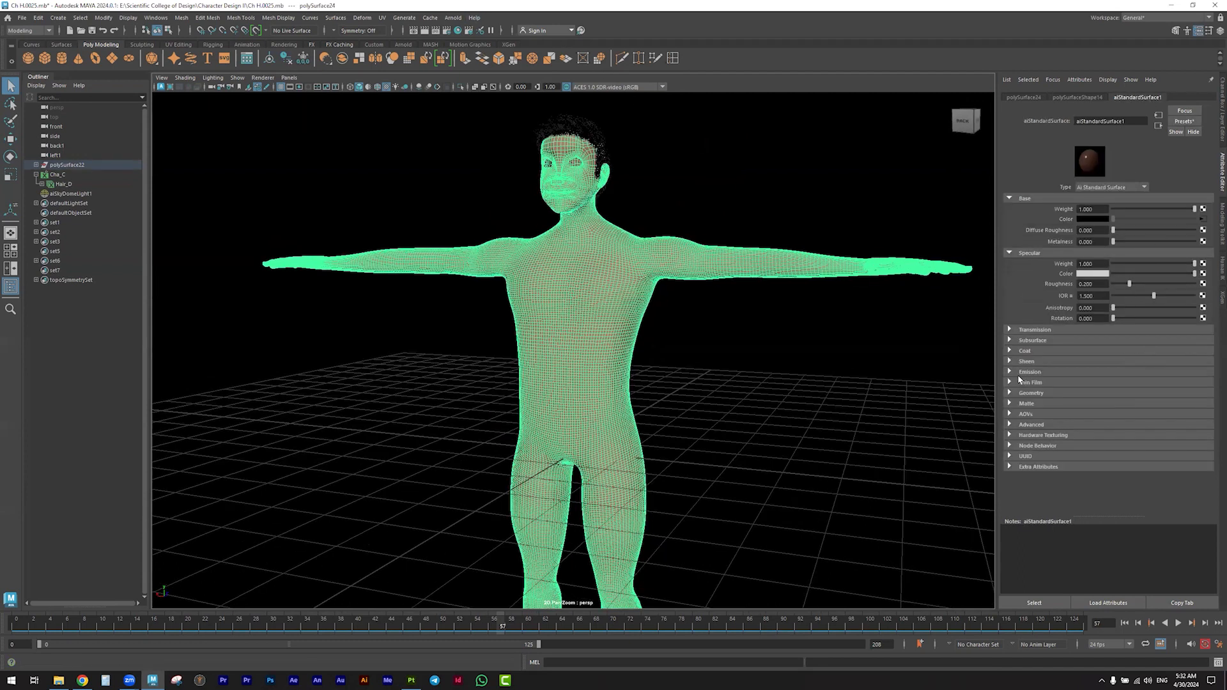
{"action": "left_click", "coordinate": [1016, 393]}
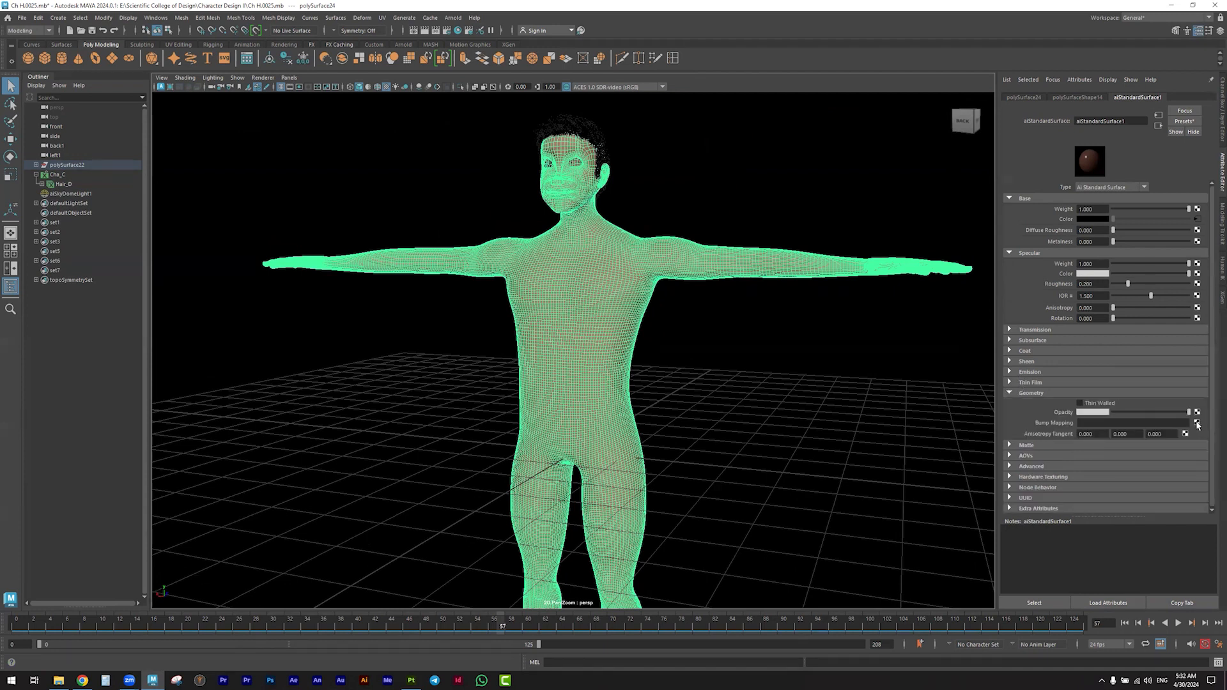
{"action": "left_click", "coordinate": [1198, 424]}
{"action": "left_click", "coordinate": [491, 309]}
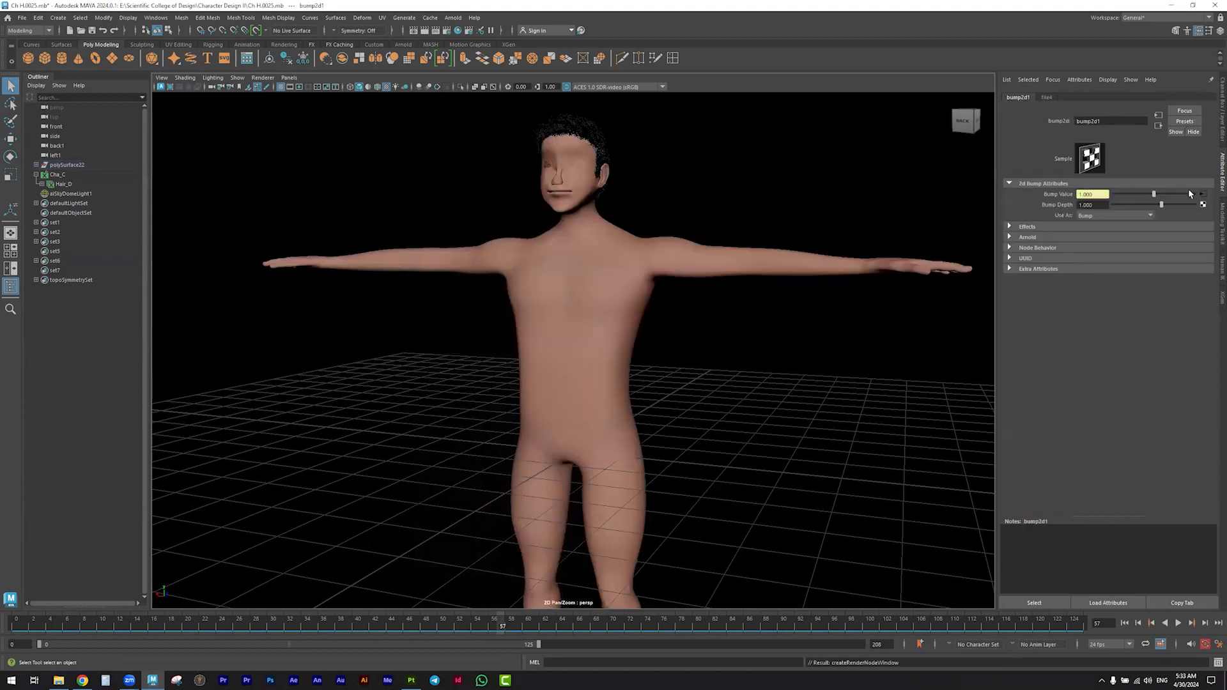
Compare the exported maps in the ChTest folder and load standardSurface1_Normal.png into the bump's file texture
{"action": "left_click", "coordinate": [1203, 196]}
{"action": "left_click", "coordinate": [1205, 229]}
{"action": "left_click", "coordinate": [128, 174]}
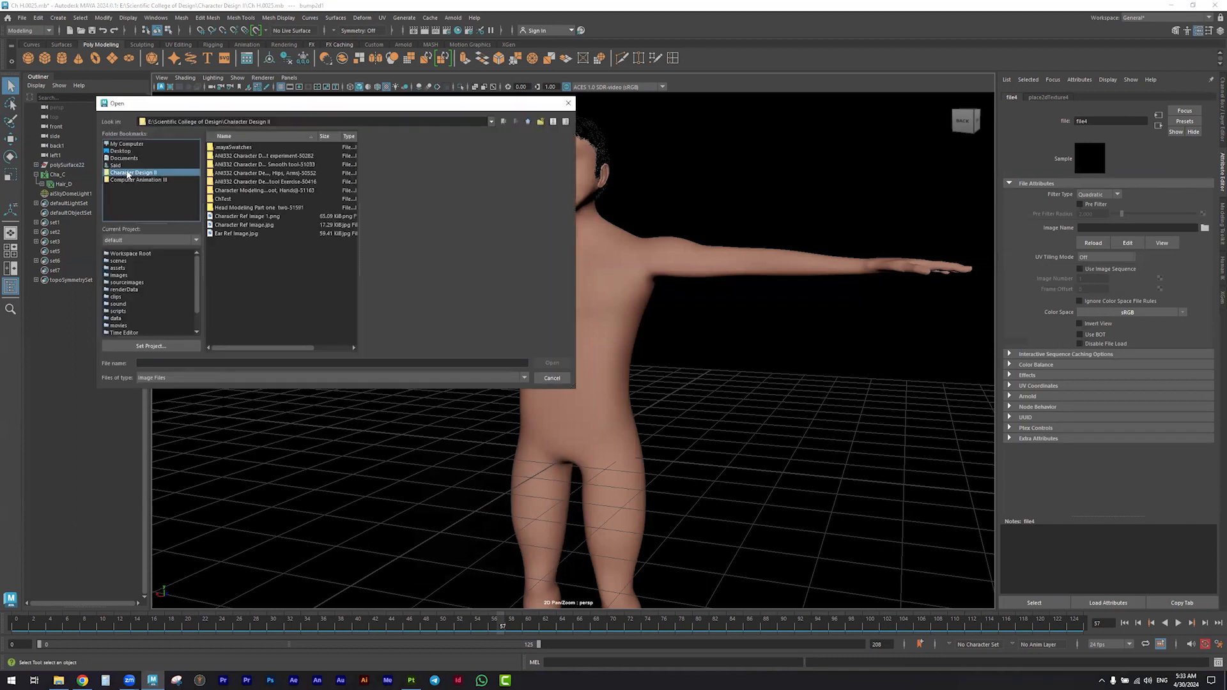
{"action": "double_click", "coordinate": [233, 200]}
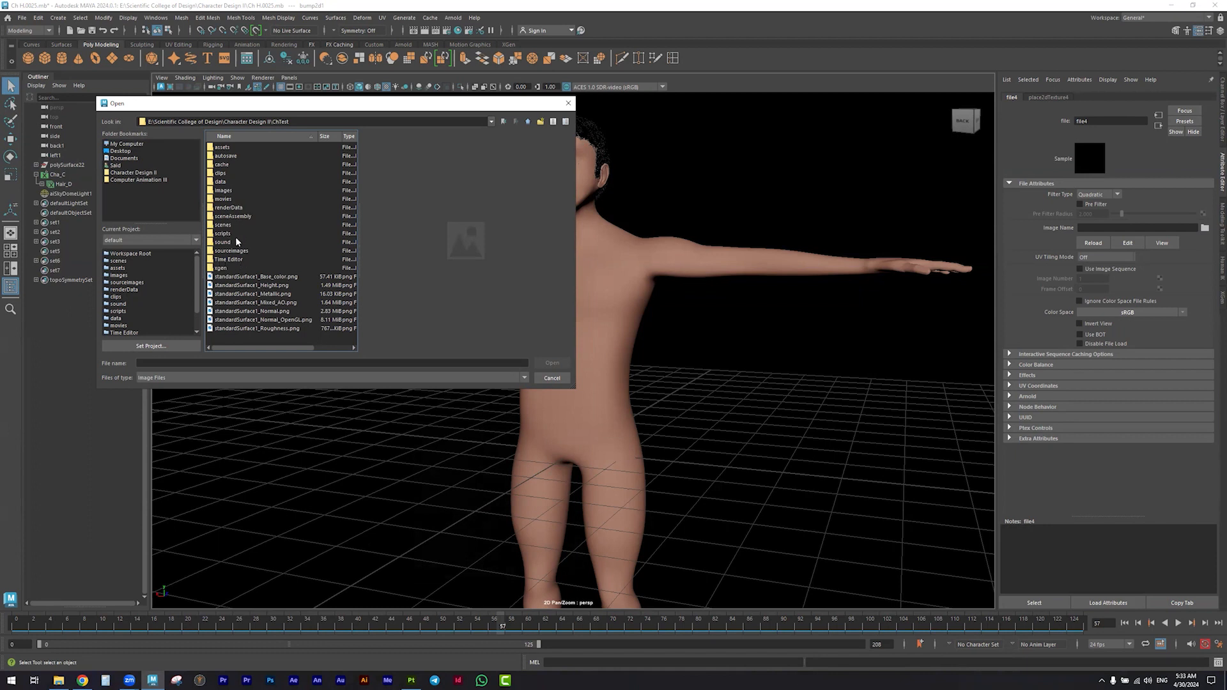
{"action": "left_click", "coordinate": [245, 287]}
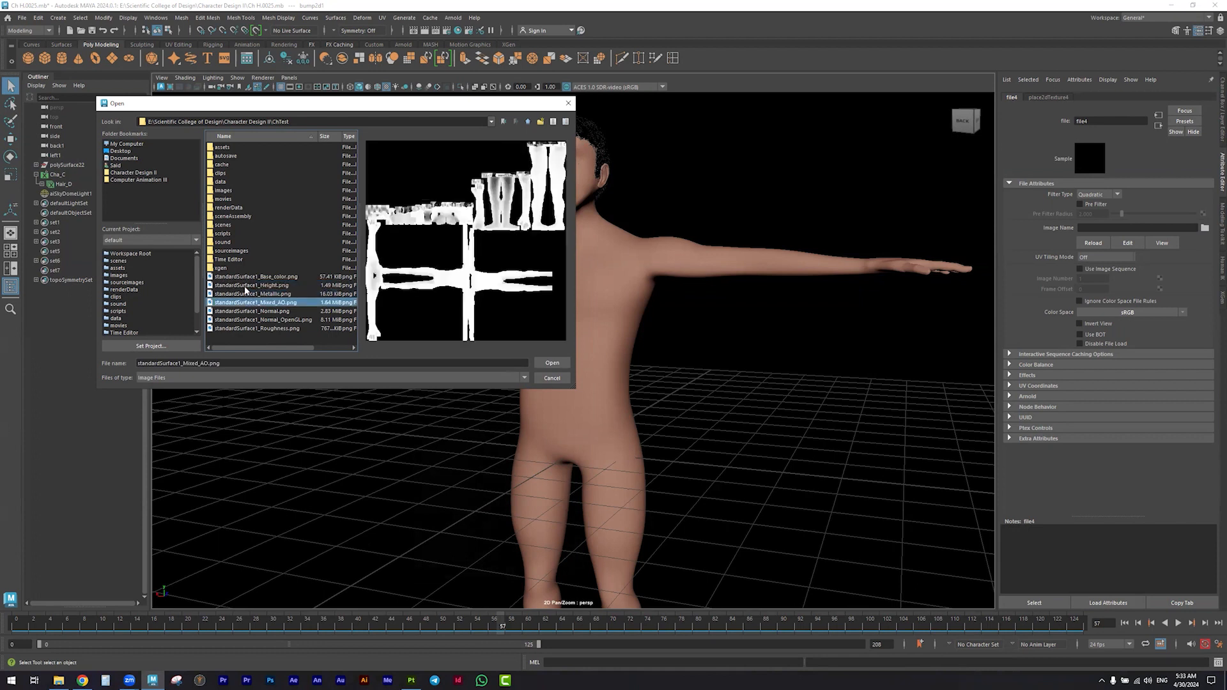
{"action": "key", "text": "Down"}
{"action": "key", "text": "Down"}
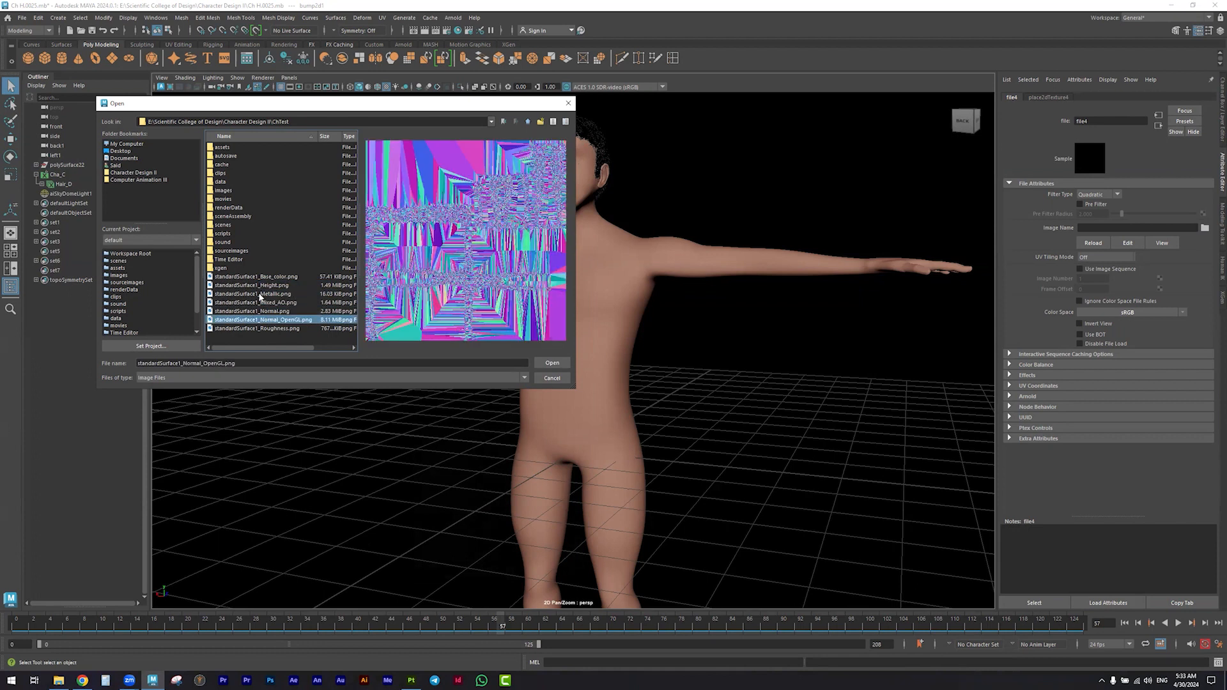
{"action": "key", "text": "Up"}
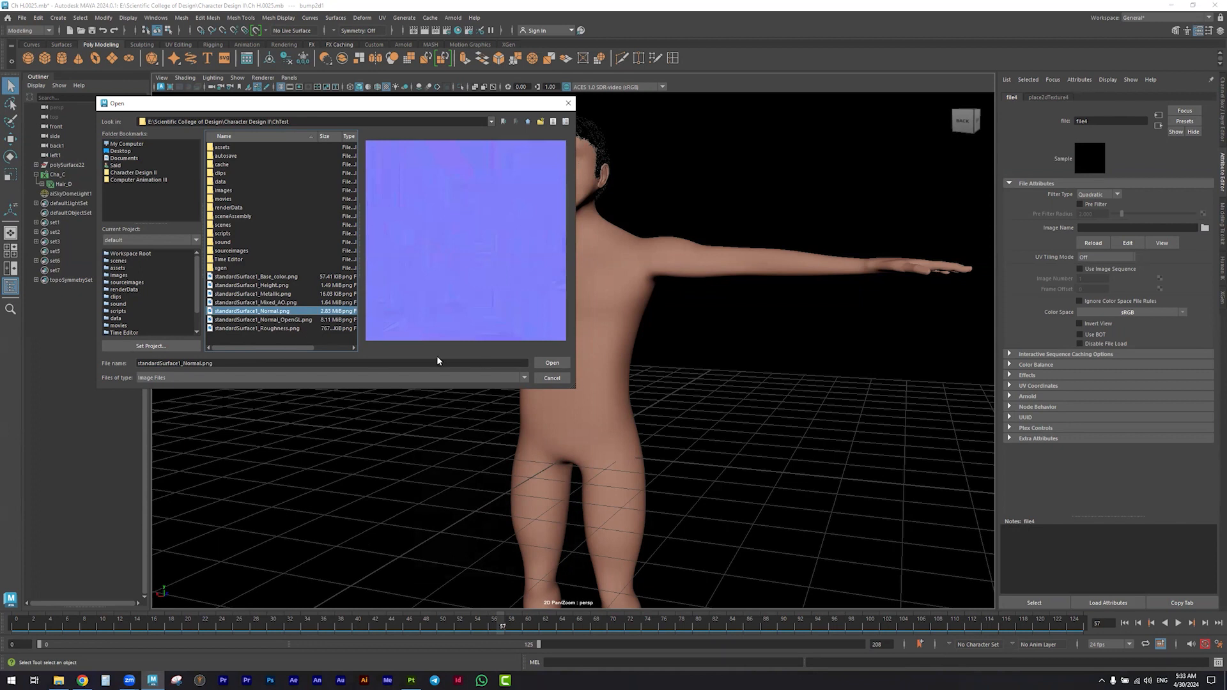
{"action": "key", "text": "Down"}
{"action": "key", "text": "Down"}
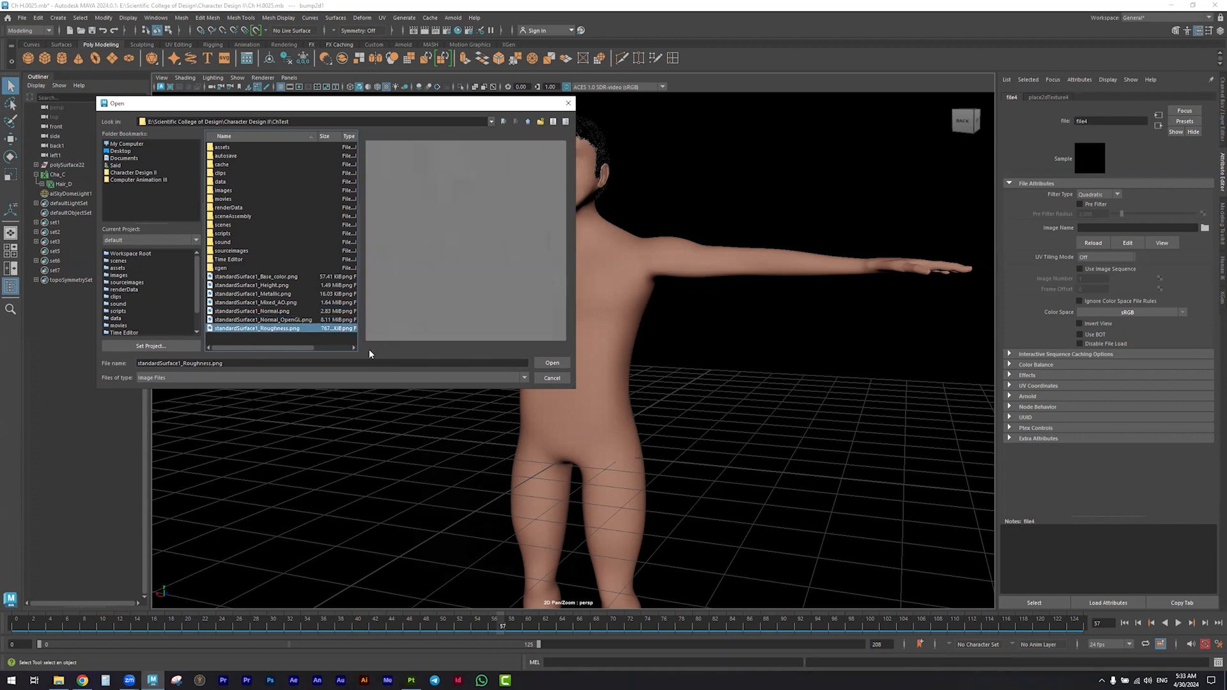
{"action": "key", "text": "Up"}
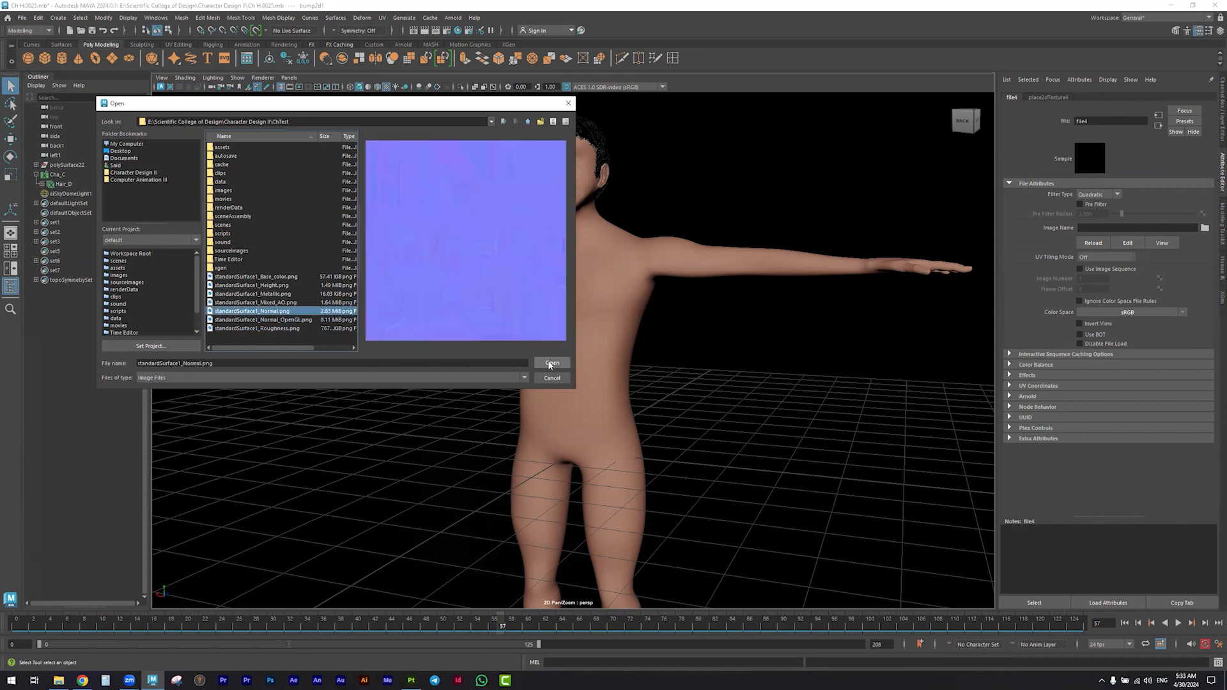
{"action": "left_click", "coordinate": [551, 363]}
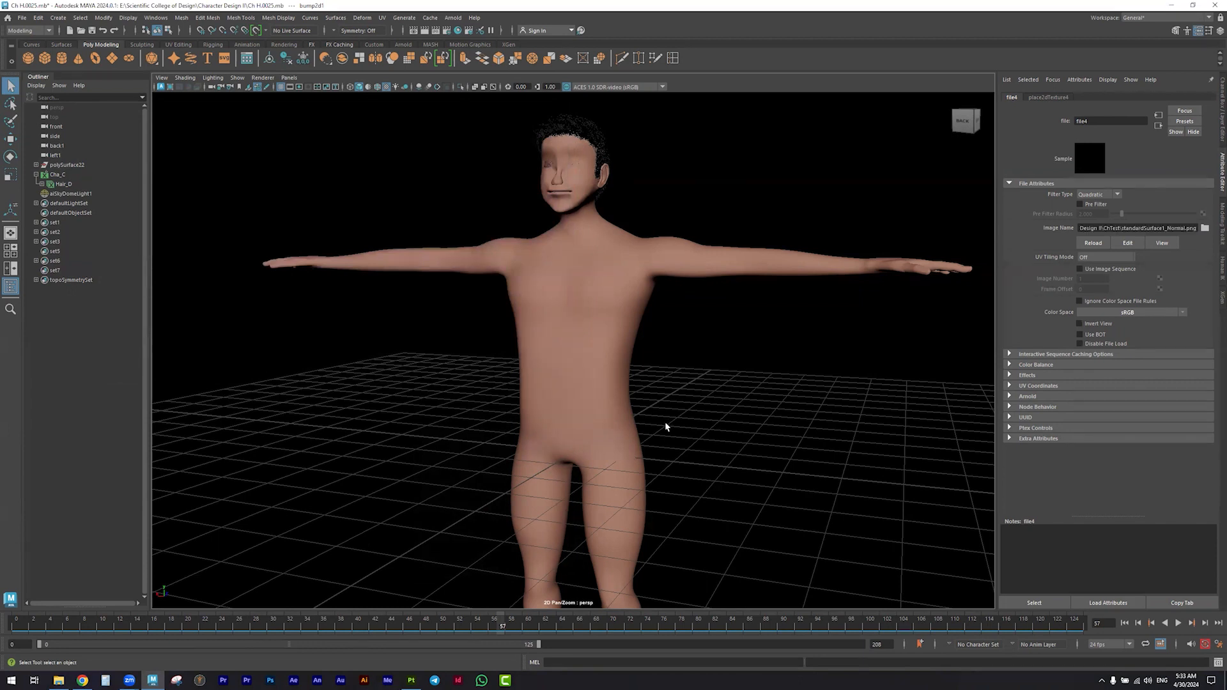
Select the body and open the bump2d1 node behind its aiStandardSurface1 bump mapping, expanding the Effects settings
{"action": "left_click", "coordinate": [583, 370]}
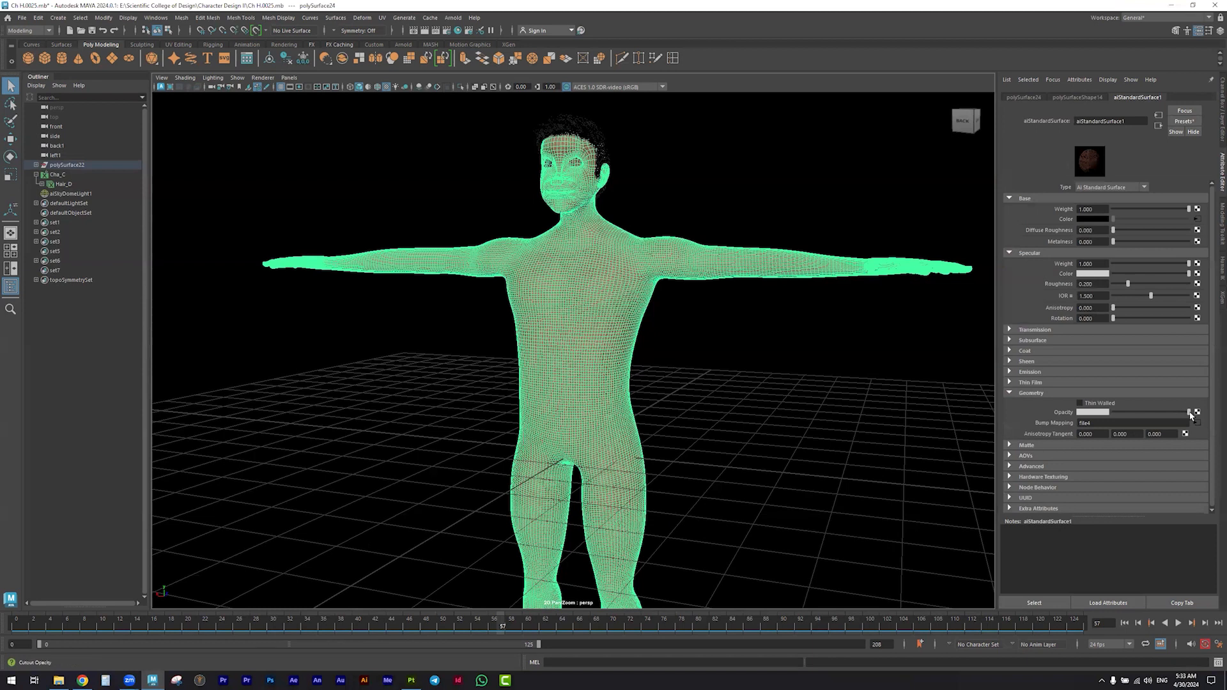
{"action": "left_click", "coordinate": [1201, 423]}
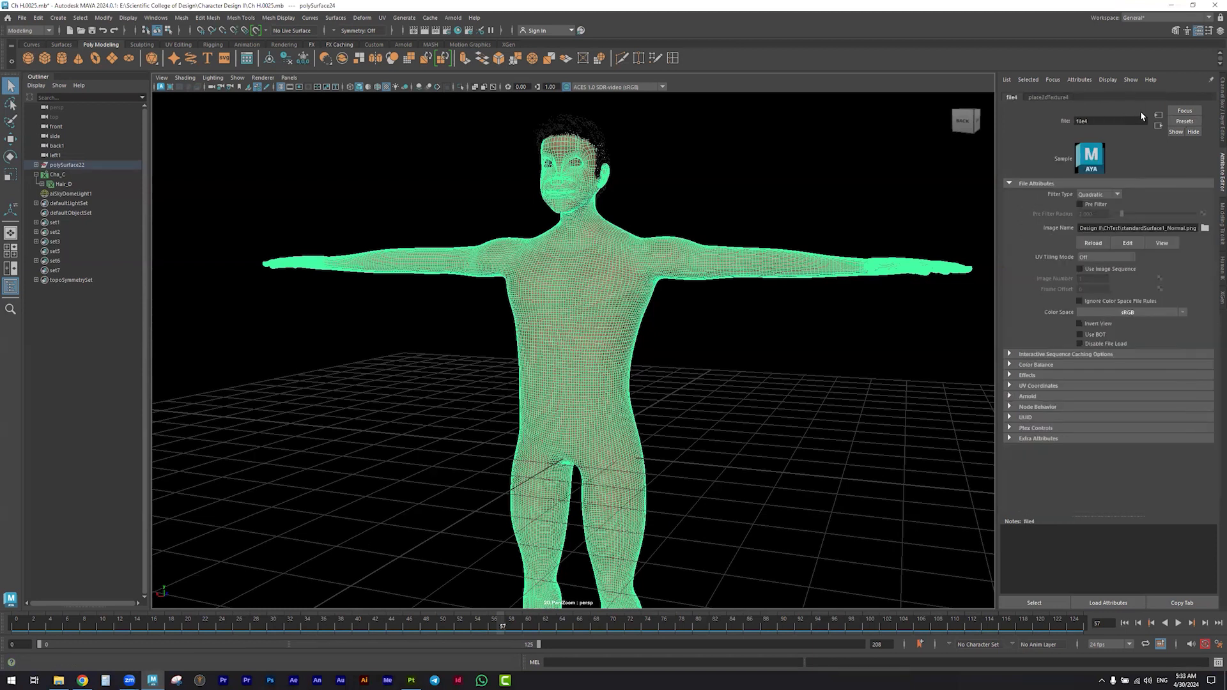
{"action": "left_click", "coordinate": [1158, 116]}
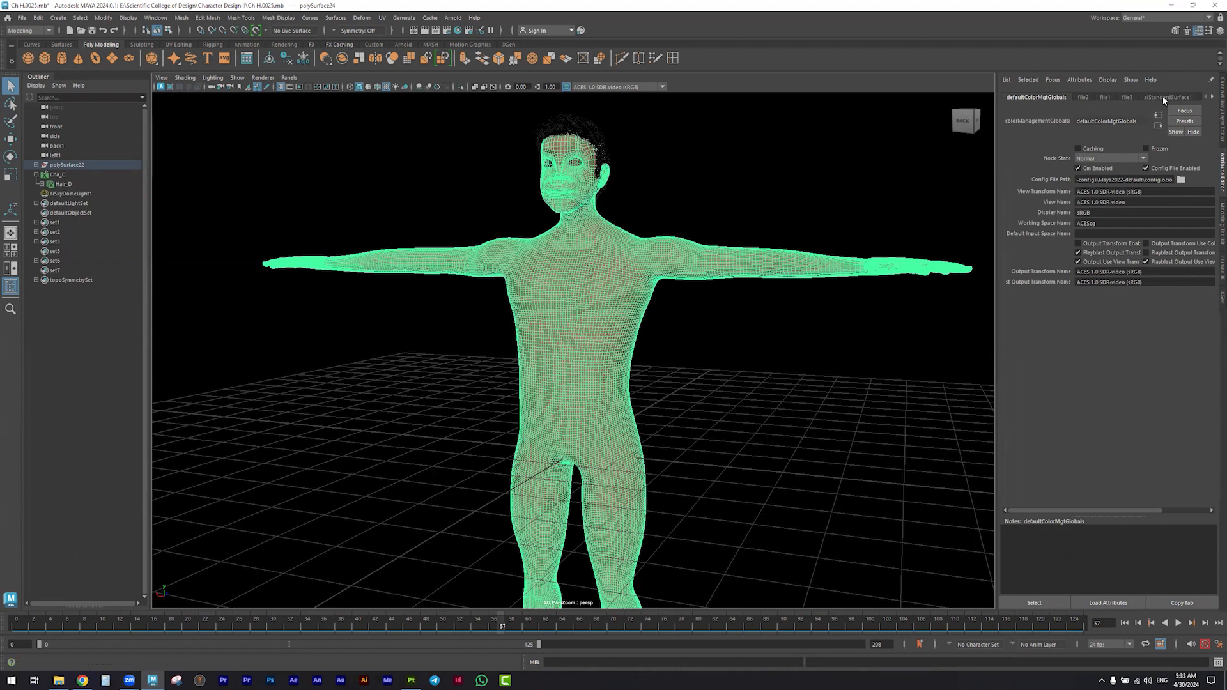
{"action": "left_click", "coordinate": [1159, 115]}
{"action": "left_click", "coordinate": [1196, 423]}
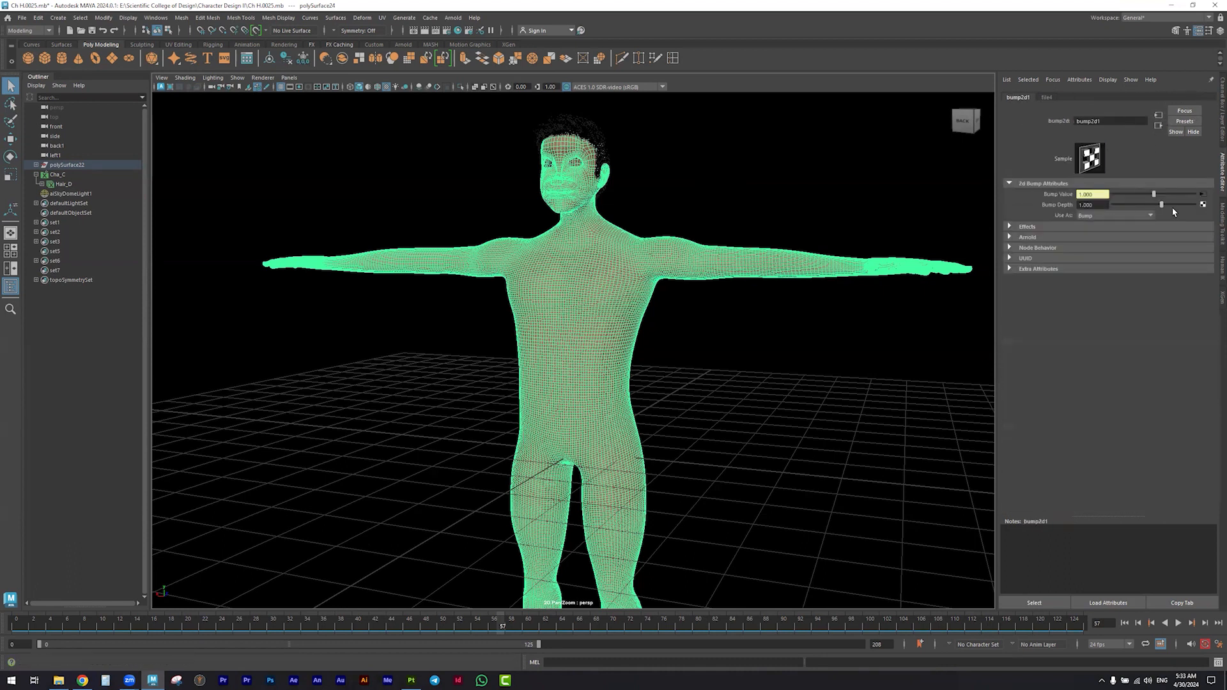
{"action": "left_click", "coordinate": [1200, 204]}
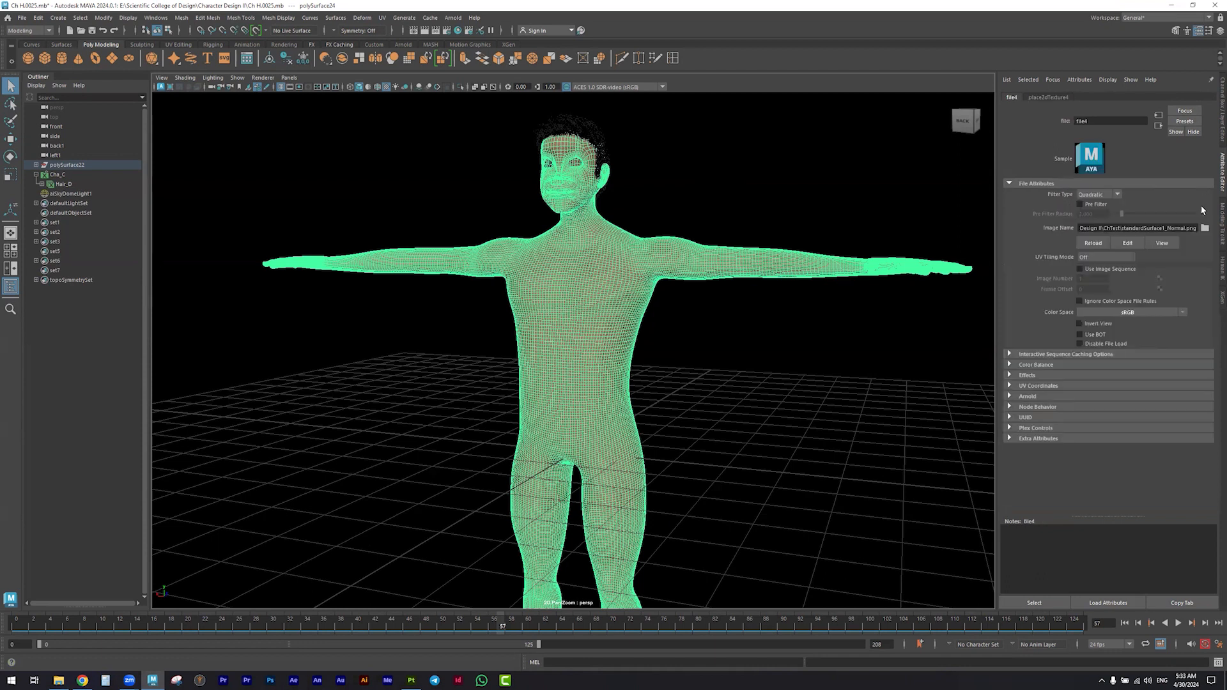
{"action": "left_click", "coordinate": [1159, 125]}
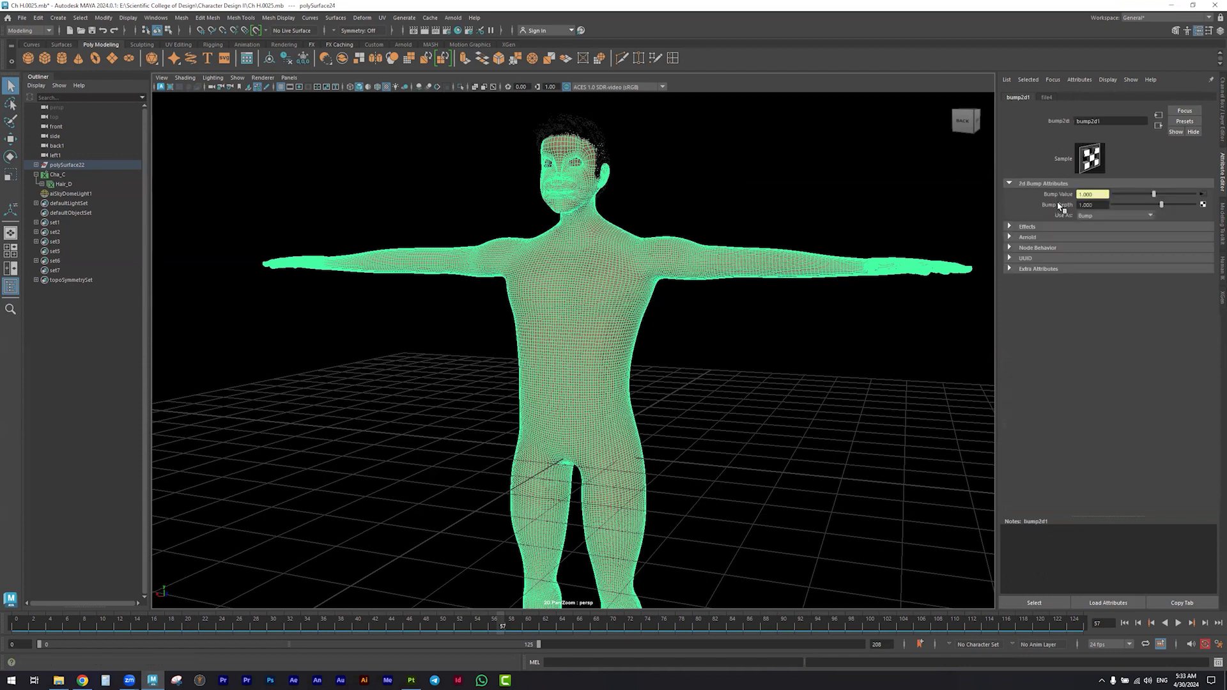
{"action": "left_click", "coordinate": [1009, 227]}
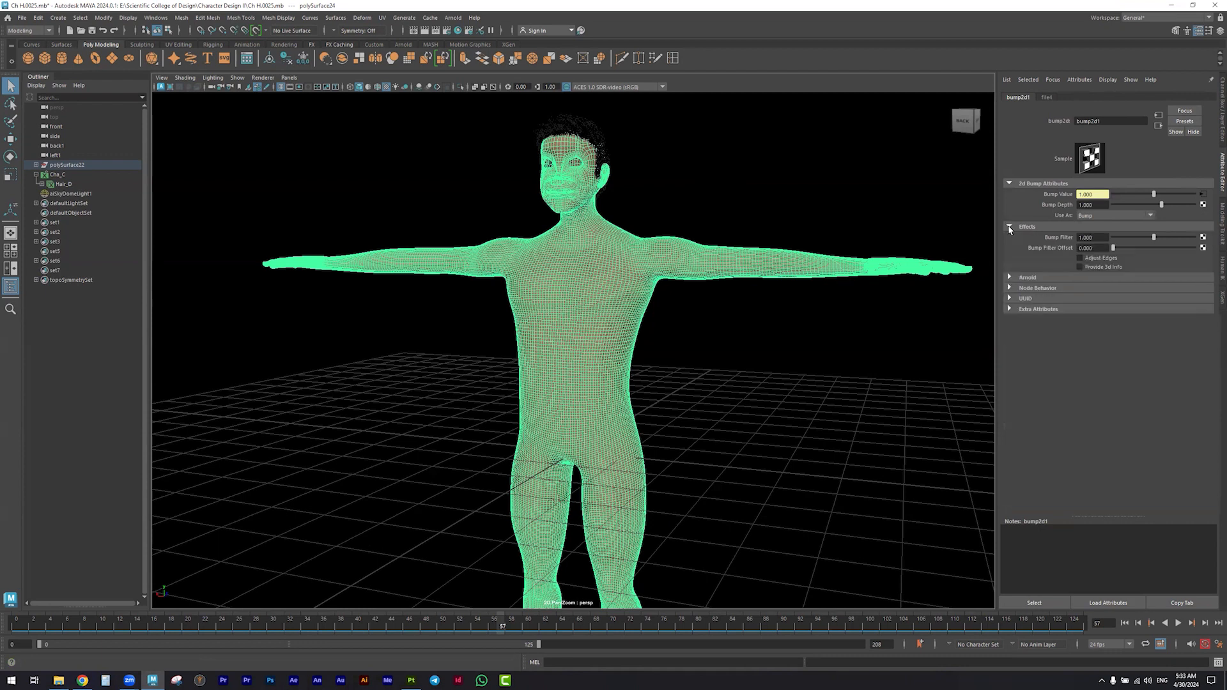
Set the bump depth of bump2d1 to 0.1
{"action": "left_click", "coordinate": [1097, 237]}
{"action": "left_click", "coordinate": [1101, 205]}
{"action": "left_click_drag", "start_coordinate": [1103, 207], "coordinate": [1042, 206]}
{"action": "type", "text": "0.1"}
{"action": "key", "text": "Return"}
Reselect the body and raise its material's bump depth to 0.3
{"action": "left_click", "coordinate": [851, 378]}
{"action": "left_click", "coordinate": [625, 375]}
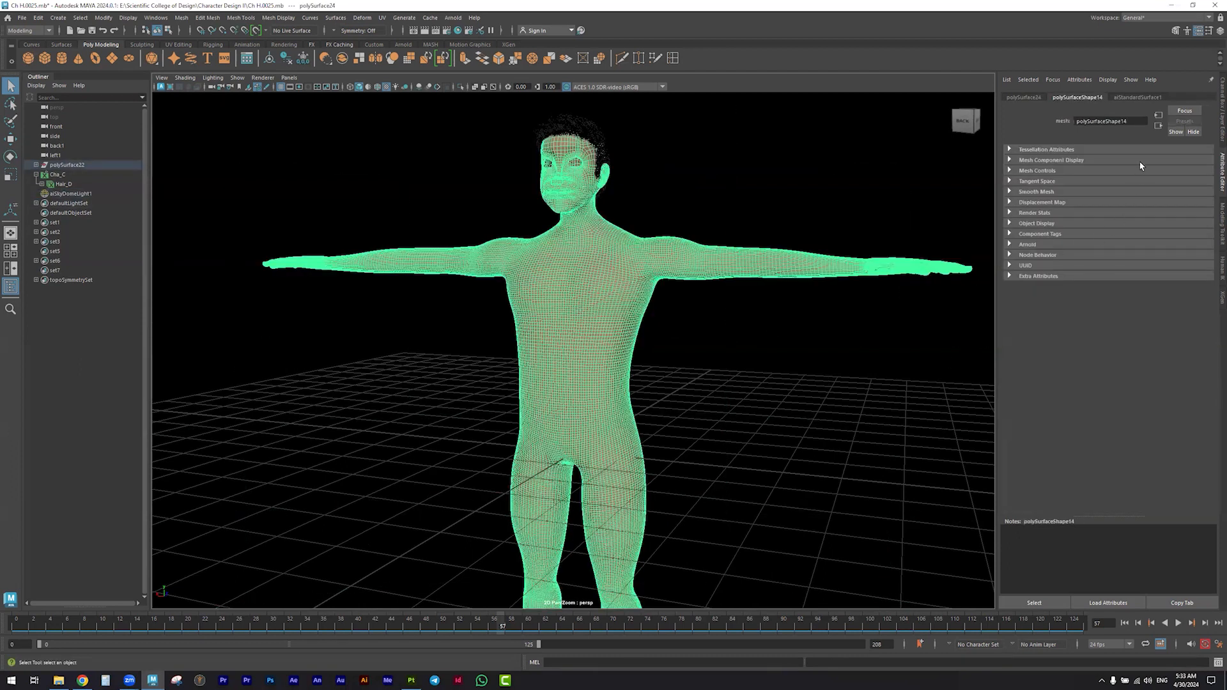
{"action": "left_click", "coordinate": [1140, 97]}
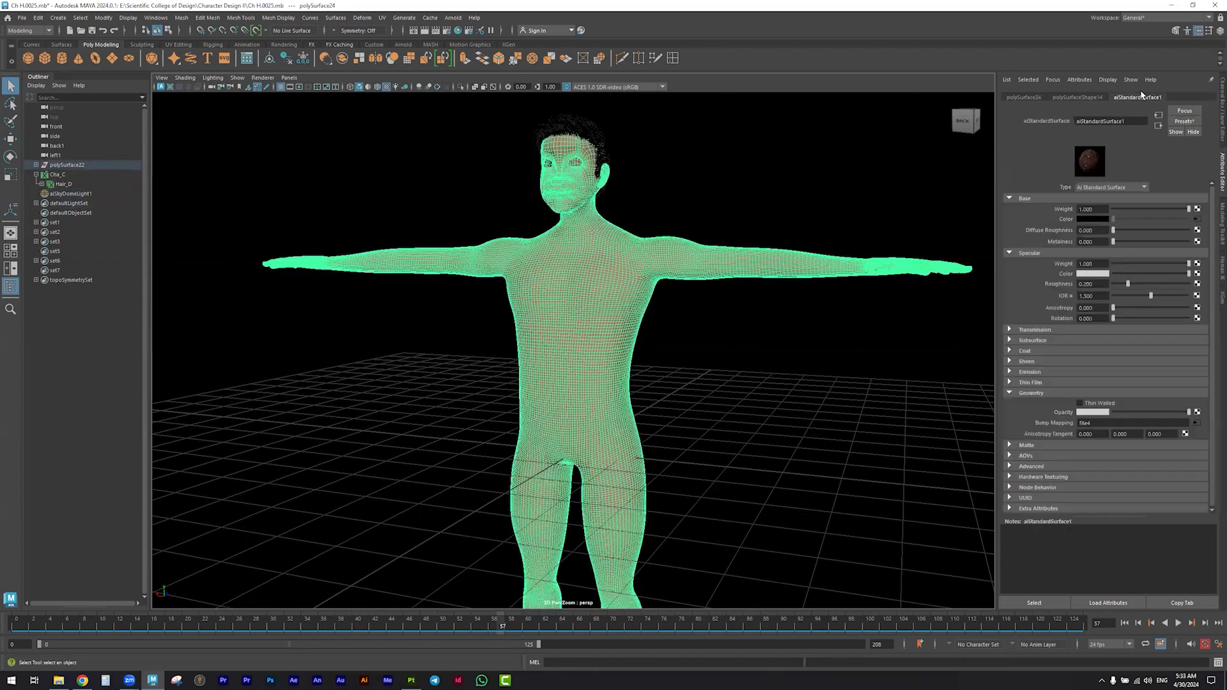
{"action": "left_click", "coordinate": [1198, 422]}
{"action": "scroll", "coordinate": [633, 333], "scroll_direction": "up", "scroll_amount": 2}
{"action": "scroll", "coordinate": [709, 311], "scroll_direction": "up", "scroll_amount": 3}
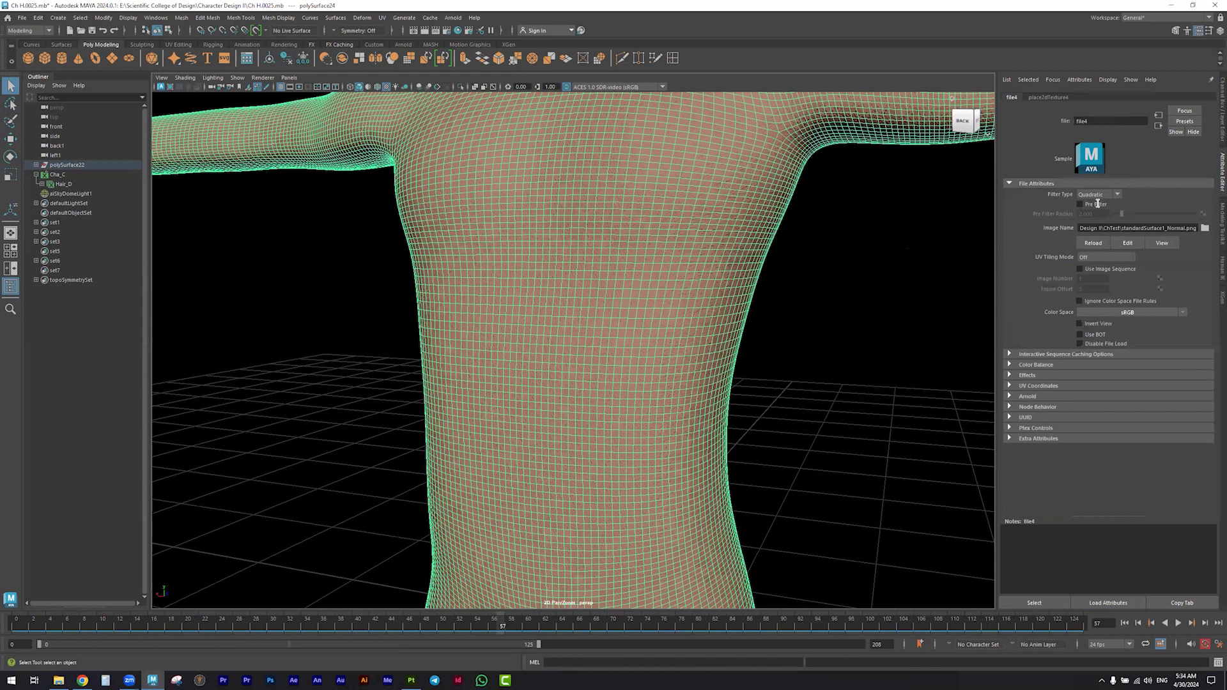
{"action": "double_click", "coordinate": [1099, 204]}
{"action": "type", "text": "0.3"}
{"action": "key", "text": "Return"}
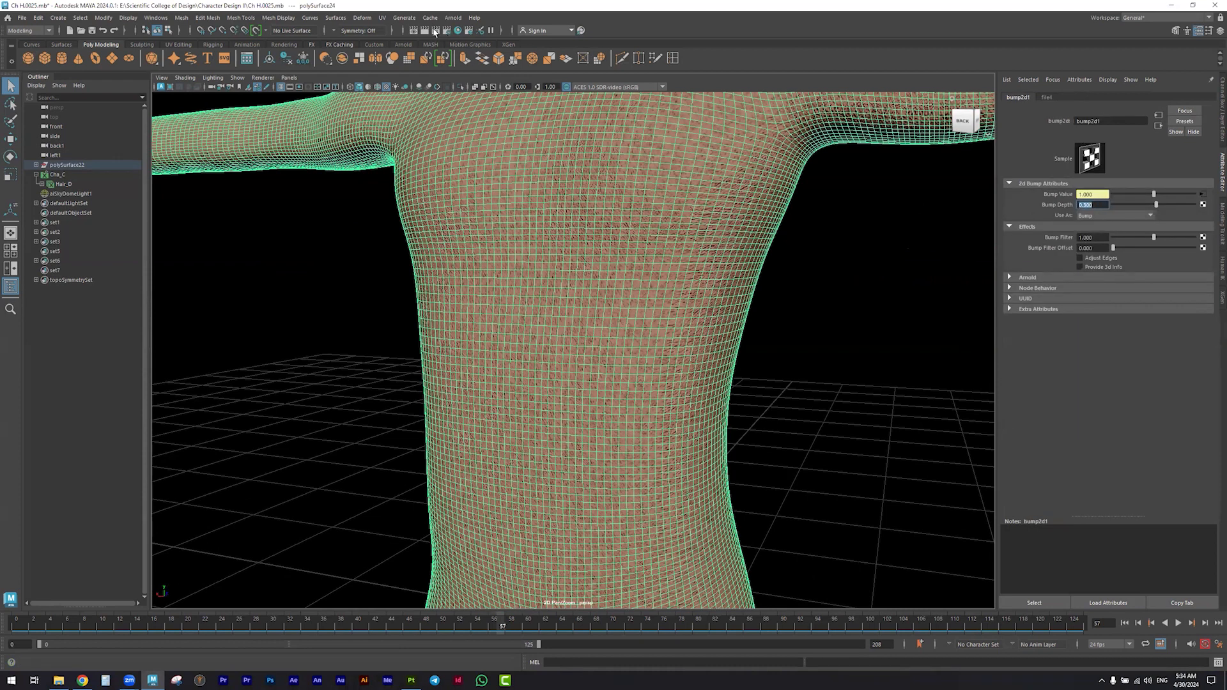
Start a live Arnold IPR render and frame the character's full body
{"action": "scroll", "coordinate": [541, 251], "scroll_direction": "down", "scroll_amount": 8}
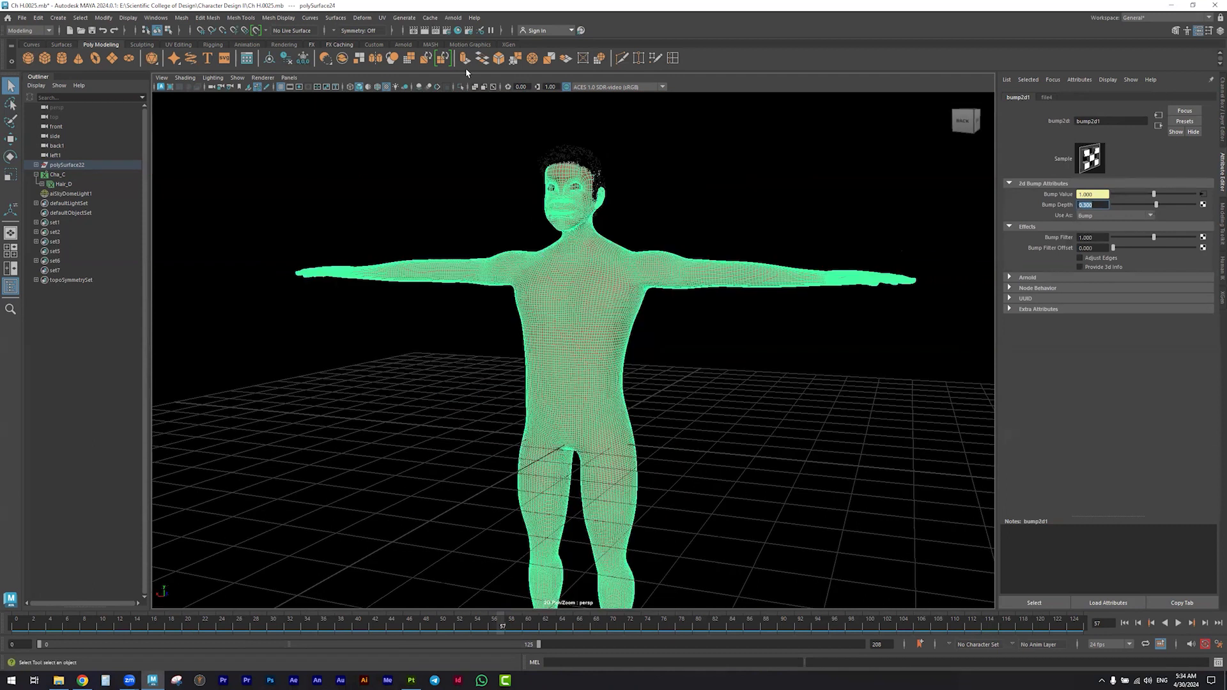
{"action": "scroll", "coordinate": [528, 125], "scroll_direction": "down", "scroll_amount": 6}
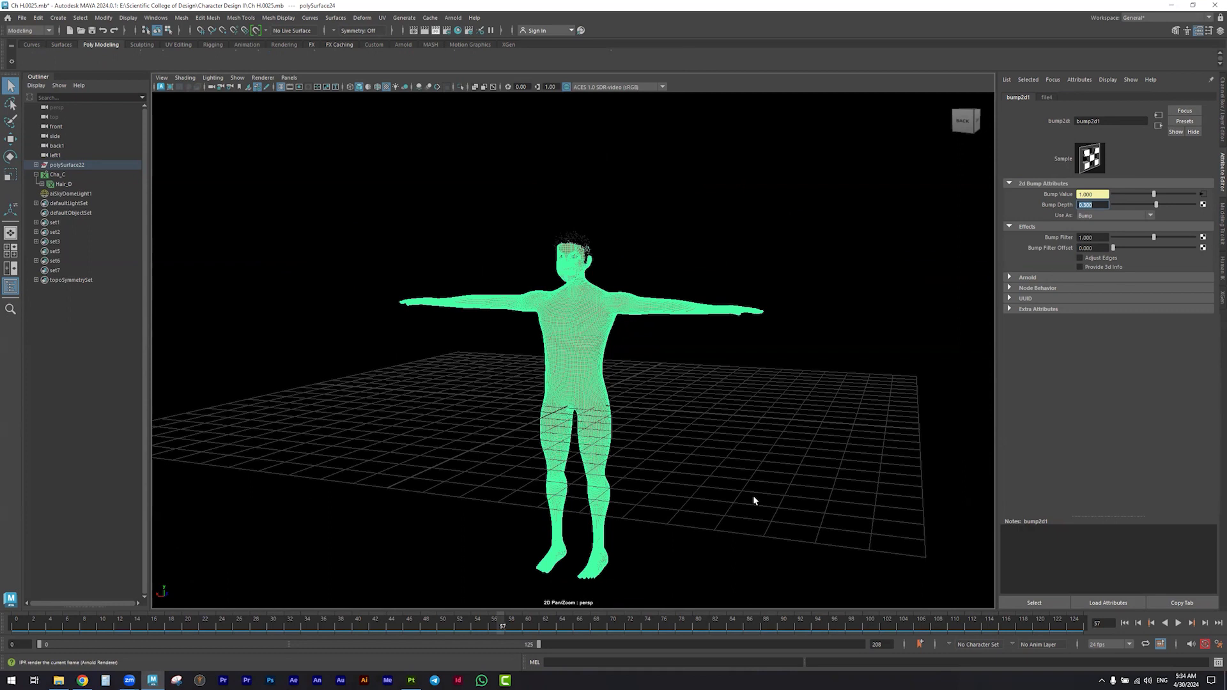
{"action": "left_click_drag", "start_coordinate": [741, 503], "coordinate": [737, 381]}
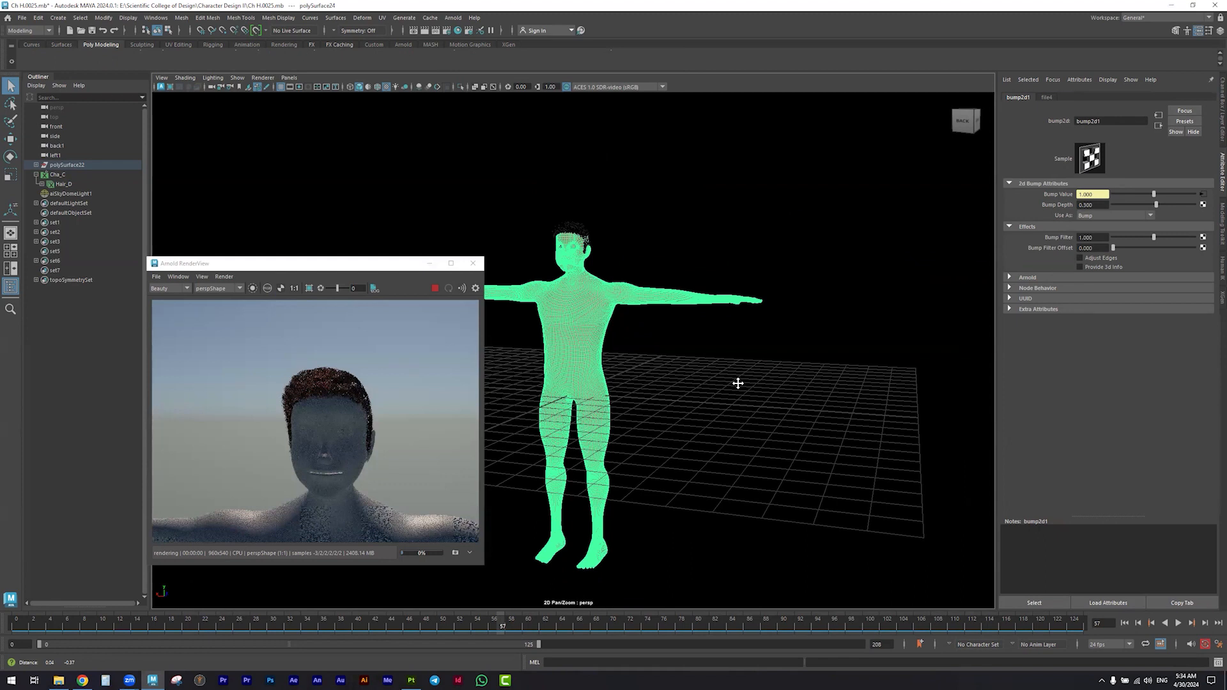
{"action": "left_click_drag", "start_coordinate": [718, 365], "coordinate": [654, 417]}
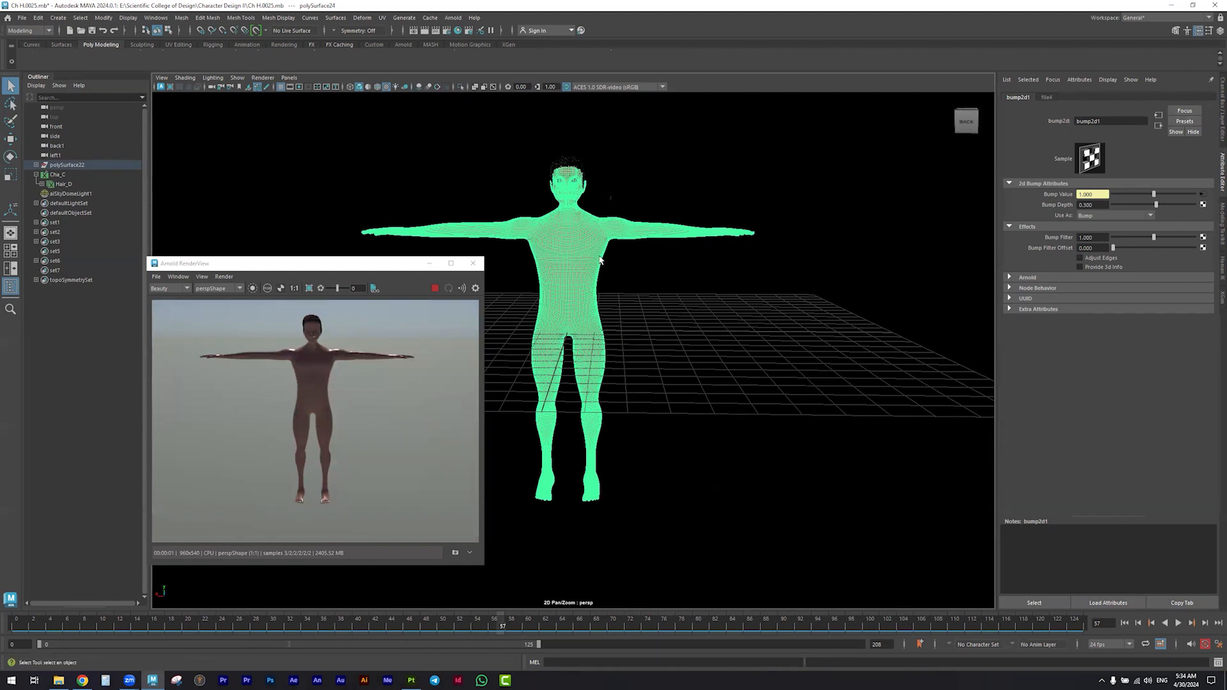
Try a specular weight of 0.314, a diffuse roughness of 0.897 and a darker specular color on aiStandardSurface1
{"action": "left_click", "coordinate": [1158, 126]}
{"action": "left_click", "coordinate": [1150, 264]}
{"action": "left_click", "coordinate": [1137, 264]}
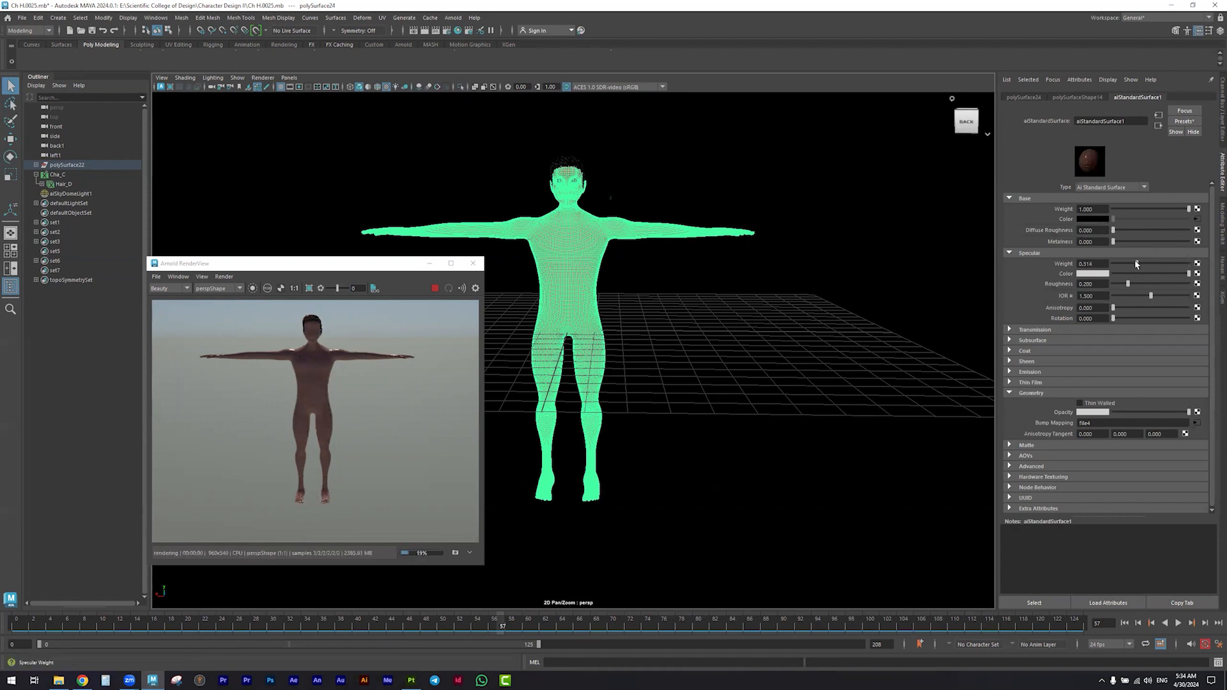
{"action": "left_click", "coordinate": [1132, 230]}
{"action": "left_click", "coordinate": [1180, 231]}
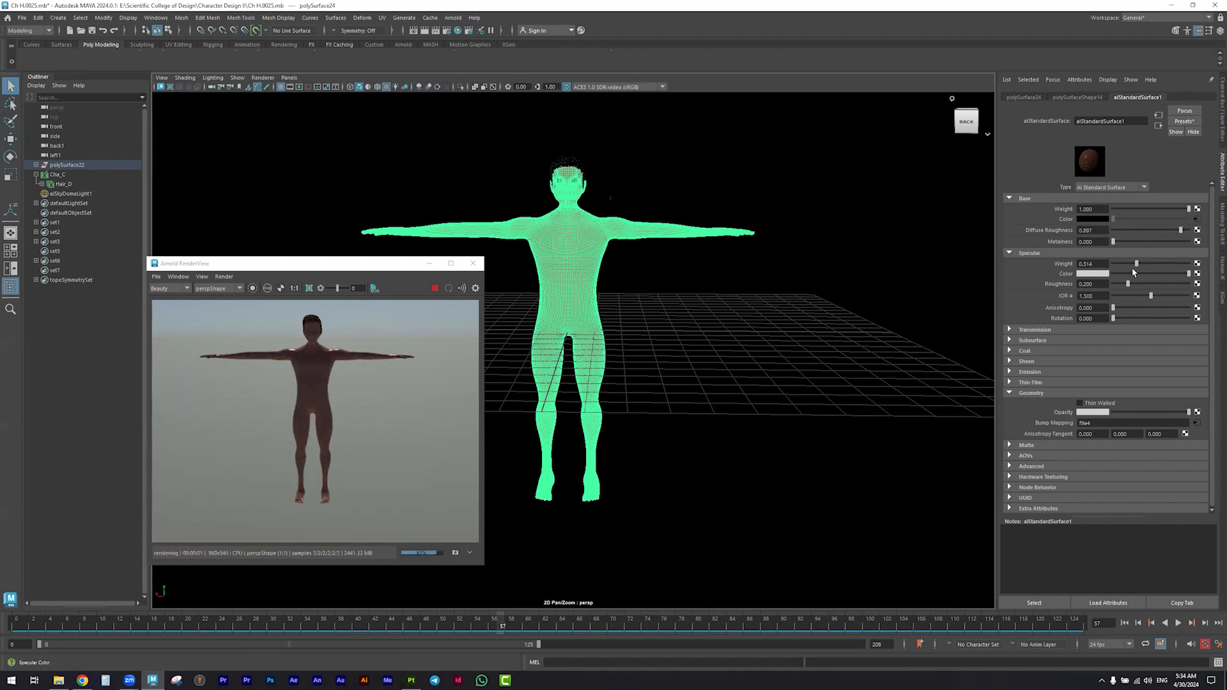
{"action": "left_click", "coordinate": [1129, 273]}
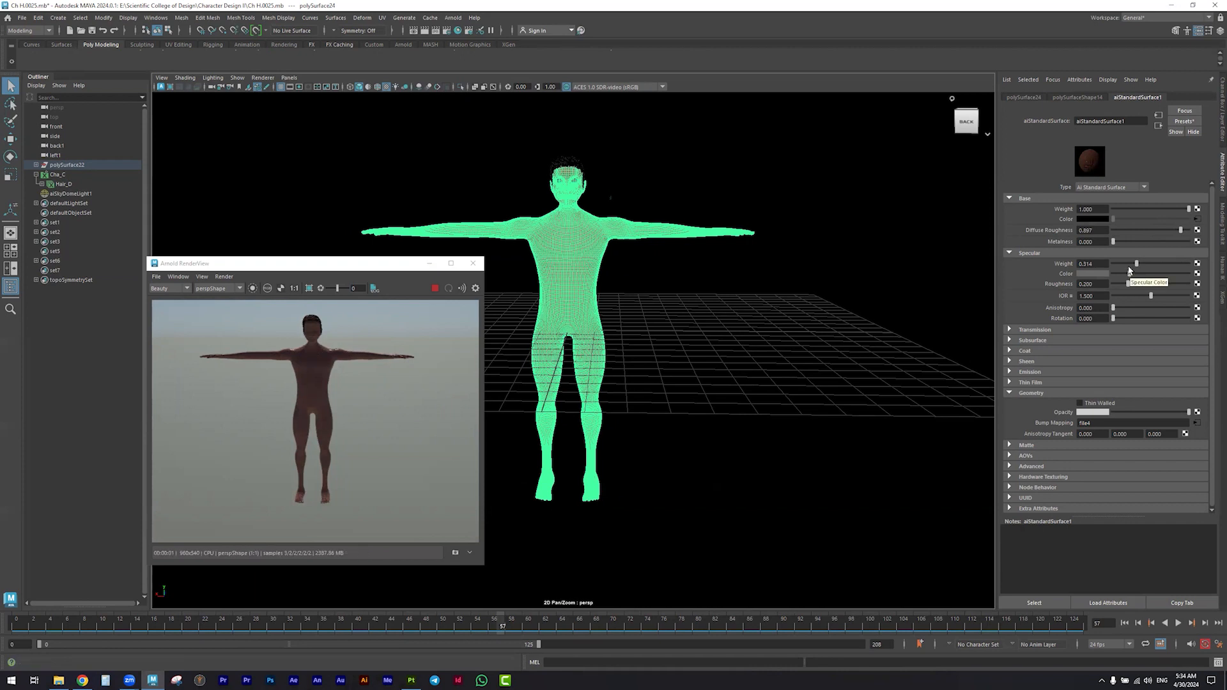
Lighten the skin material's specular color, and reduce its diffuse roughness to about 0.19 and specular weight to about 0.03
{"action": "left_click", "coordinate": [1178, 264]}
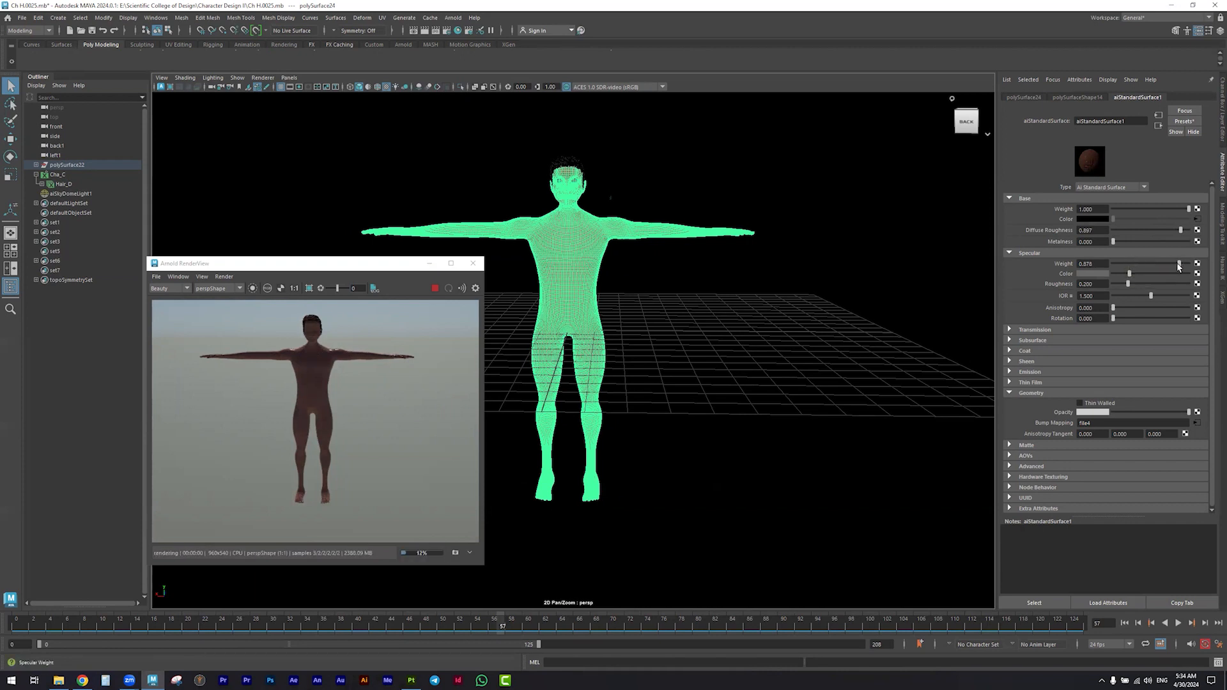
{"action": "left_click", "coordinate": [1189, 230]}
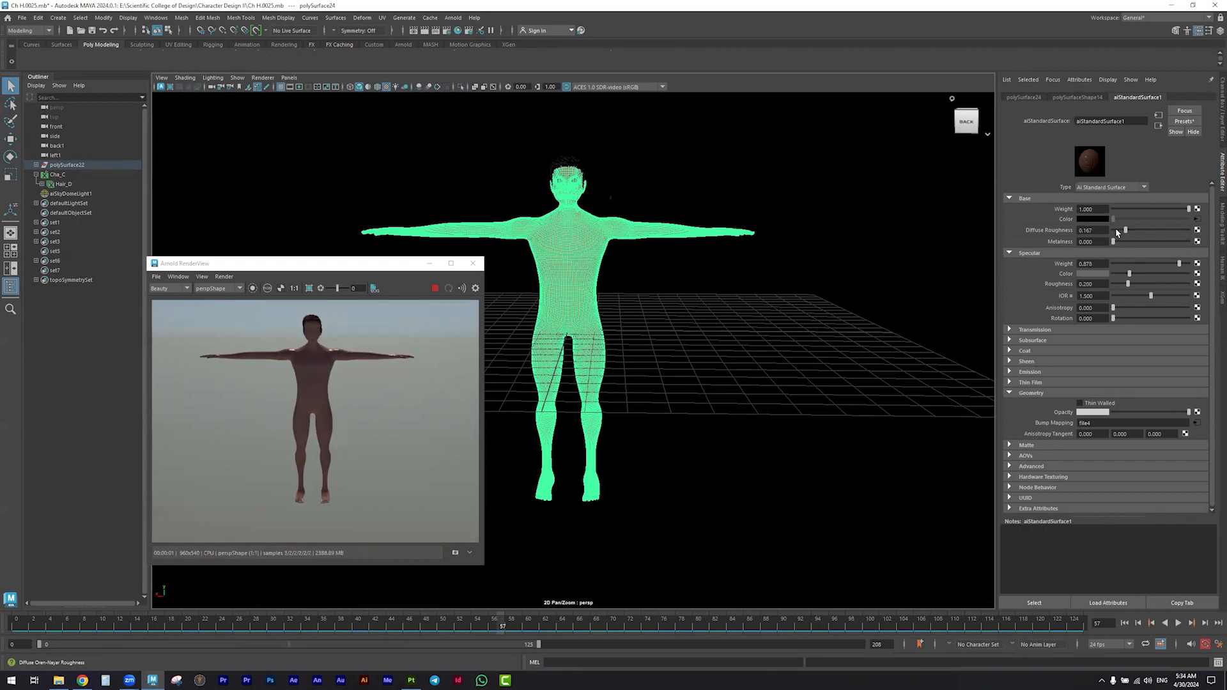
{"action": "left_click", "coordinate": [1128, 231]}
{"action": "mouse_move", "coordinate": [1131, 275]}
{"action": "left_mouse_down"}
{"action": "mouse_move", "coordinate": [1142, 275]}
{"action": "mouse_move", "coordinate": [1116, 265]}
{"action": "left_mouse_up"}
{"action": "left_click", "coordinate": [1128, 264]}
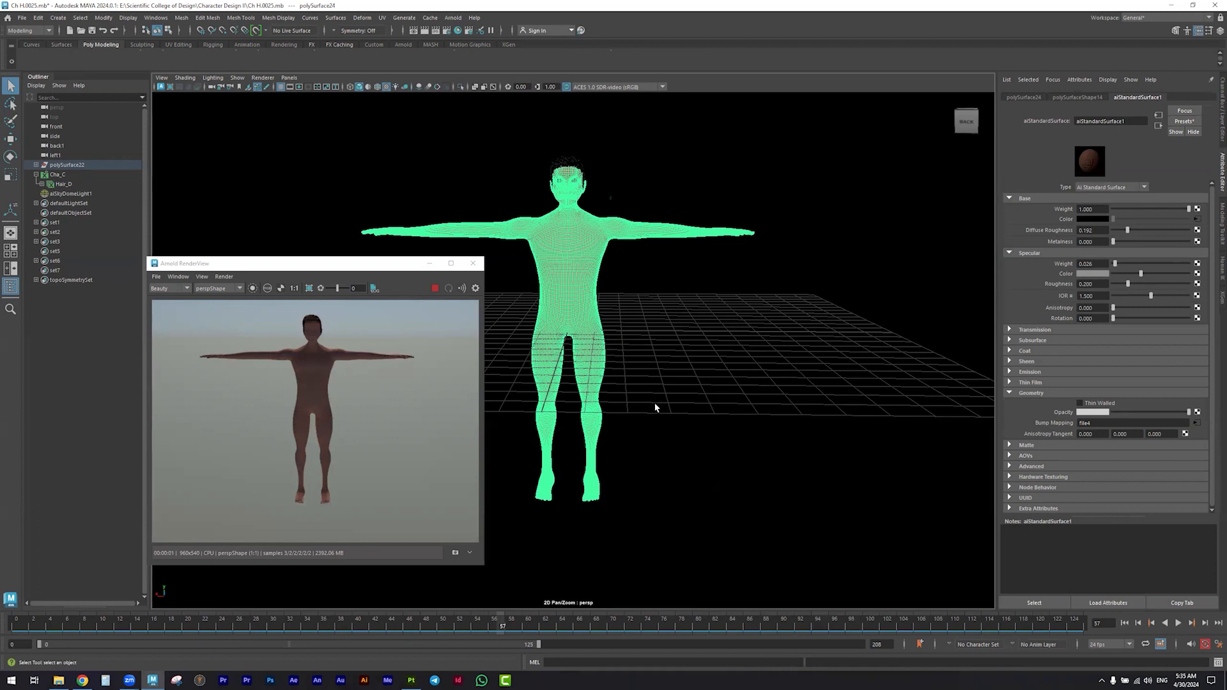
Reset the skin's diffuse roughness to 0 and set its specular weight to 1 with a specular roughness of about 0.44
{"action": "left_click", "coordinate": [1150, 230]}
{"action": "left_click_drag", "start_coordinate": [1150, 230], "coordinate": [1113, 230]}
{"action": "left_click", "coordinate": [1136, 263]}
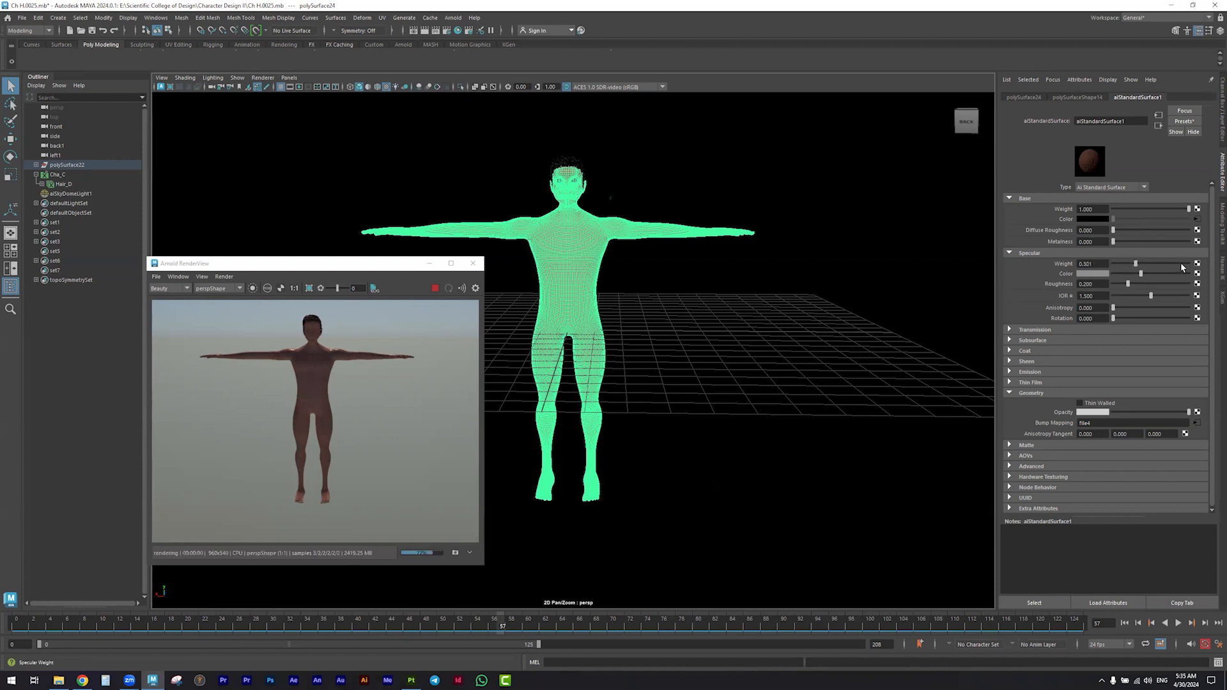
{"action": "left_click_drag", "start_coordinate": [1182, 268], "coordinate": [1147, 284]}
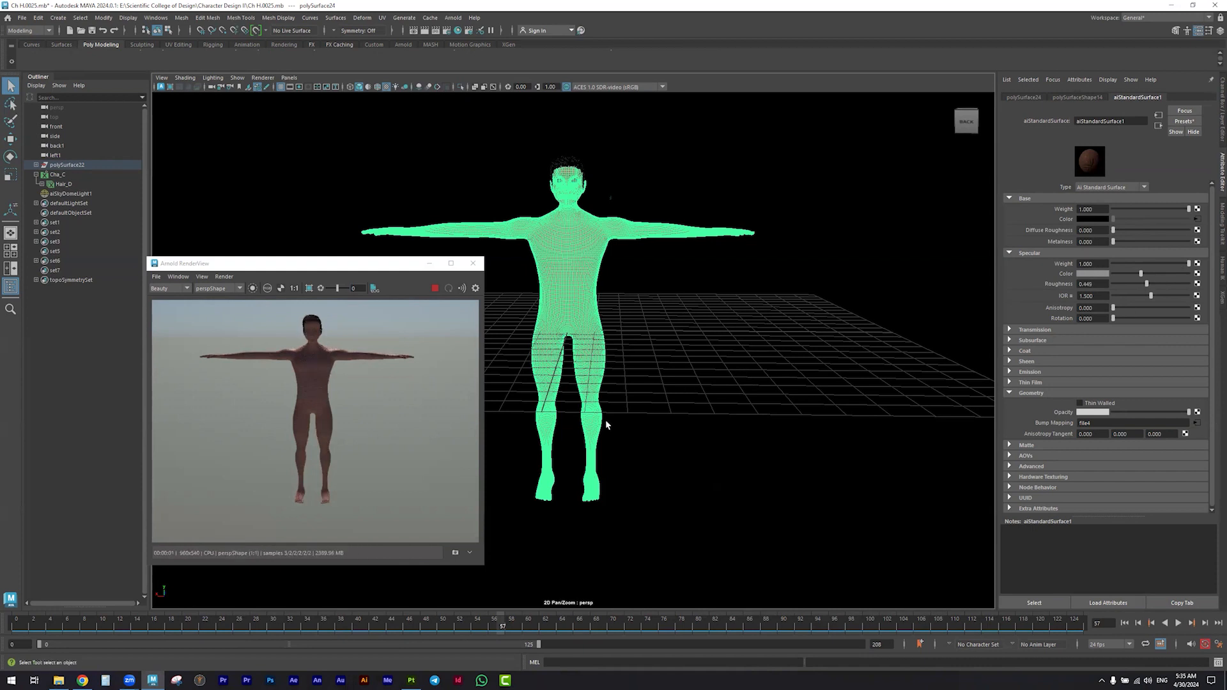
Check the skin render on the legs and upper body, and set the bump depth to 0.2
{"action": "left_click_drag", "start_coordinate": [693, 444], "coordinate": [684, 443], "text": "alt"}
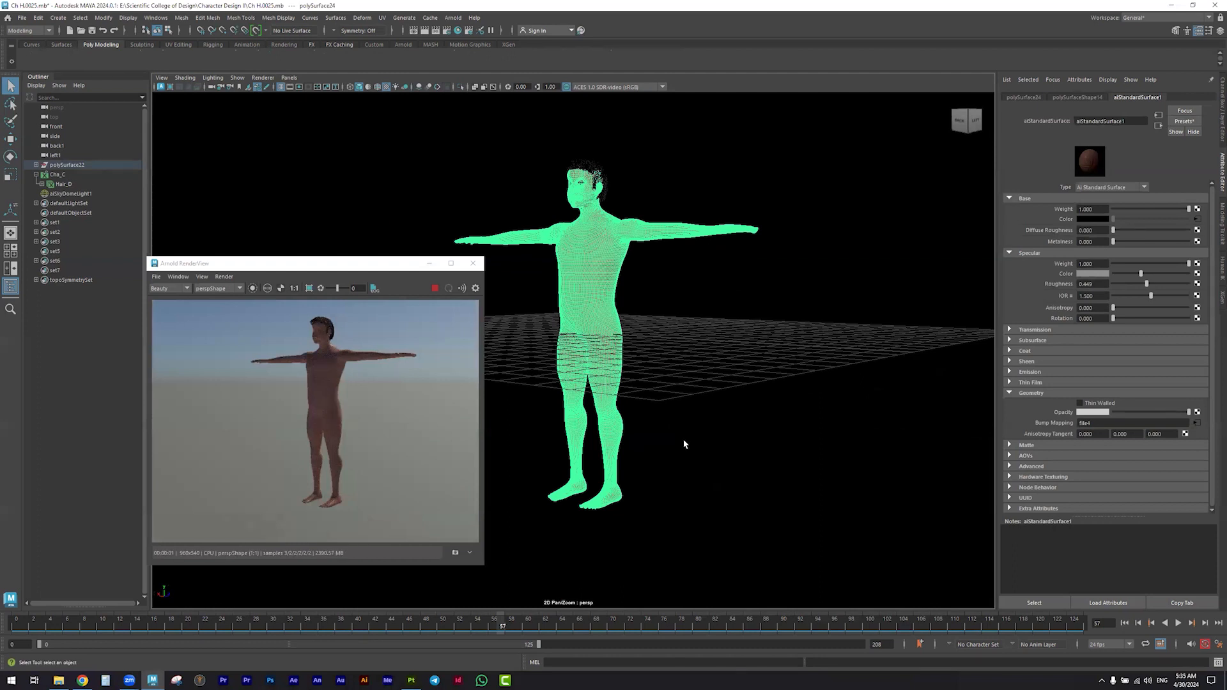
{"action": "scroll", "coordinate": [684, 444], "scroll_direction": "up", "scroll_amount": 3}
{"action": "scroll", "coordinate": [688, 452], "scroll_direction": "up", "scroll_amount": 3}
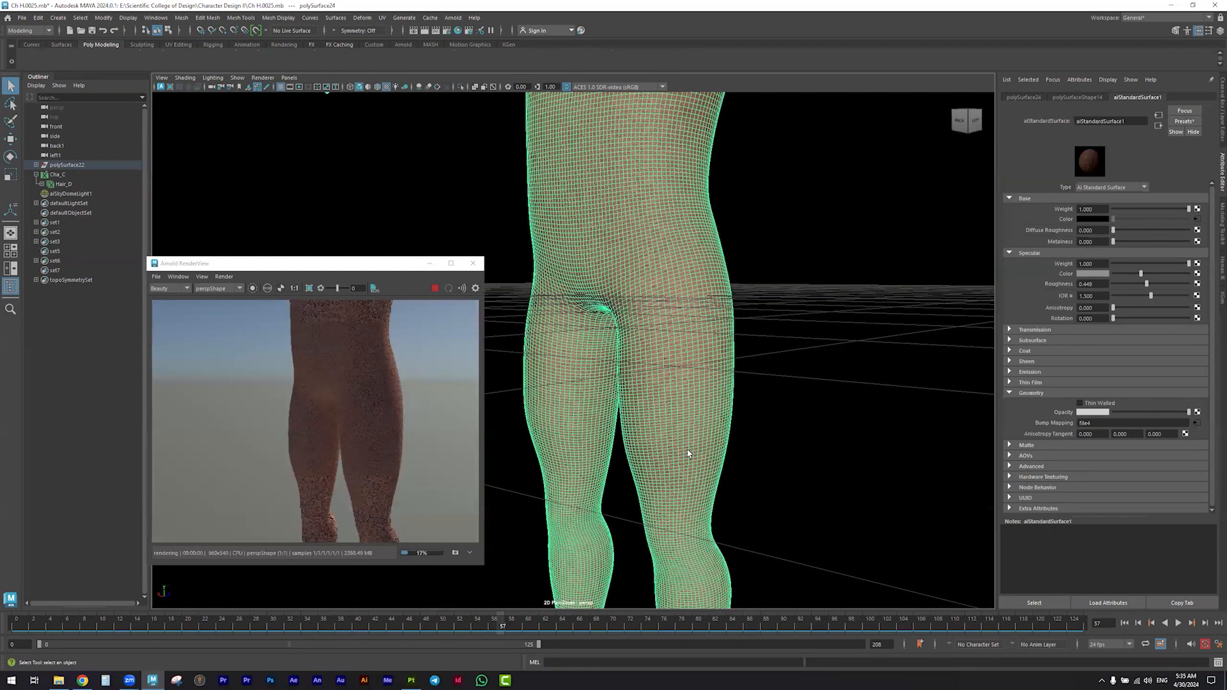
{"action": "scroll", "coordinate": [735, 327], "scroll_direction": "up", "scroll_amount": 3}
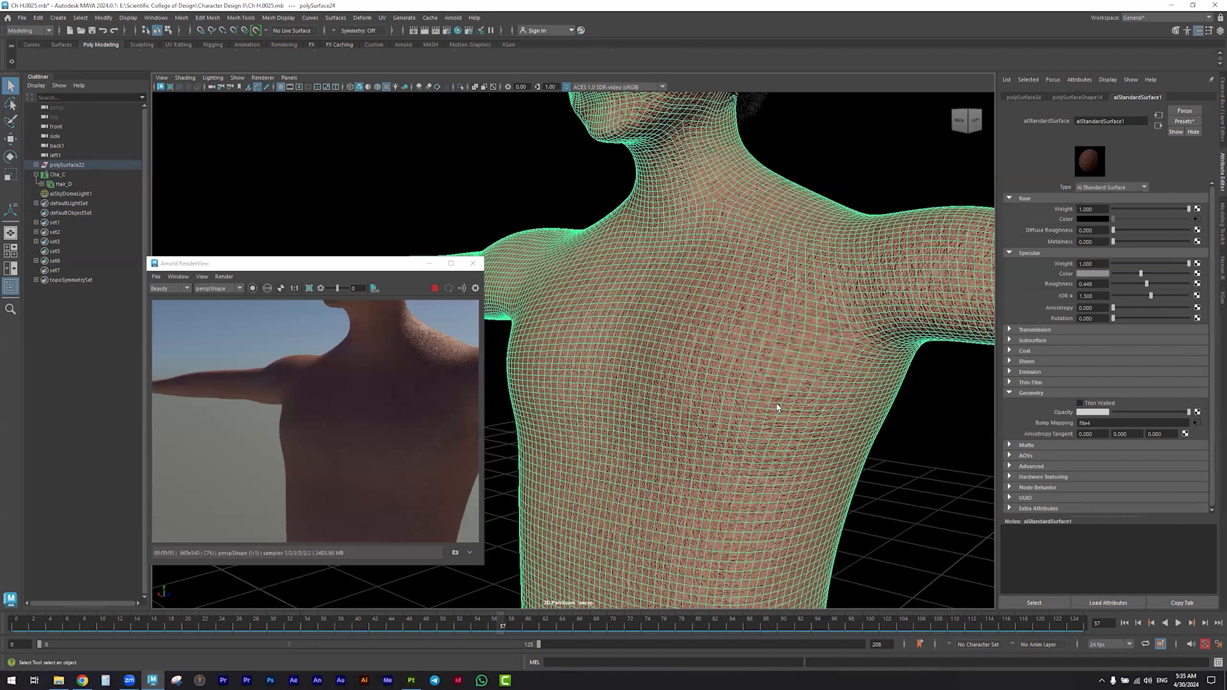
{"action": "middle_click_drag", "start_coordinate": [777, 407], "coordinate": [701, 463], "text": "alt"}
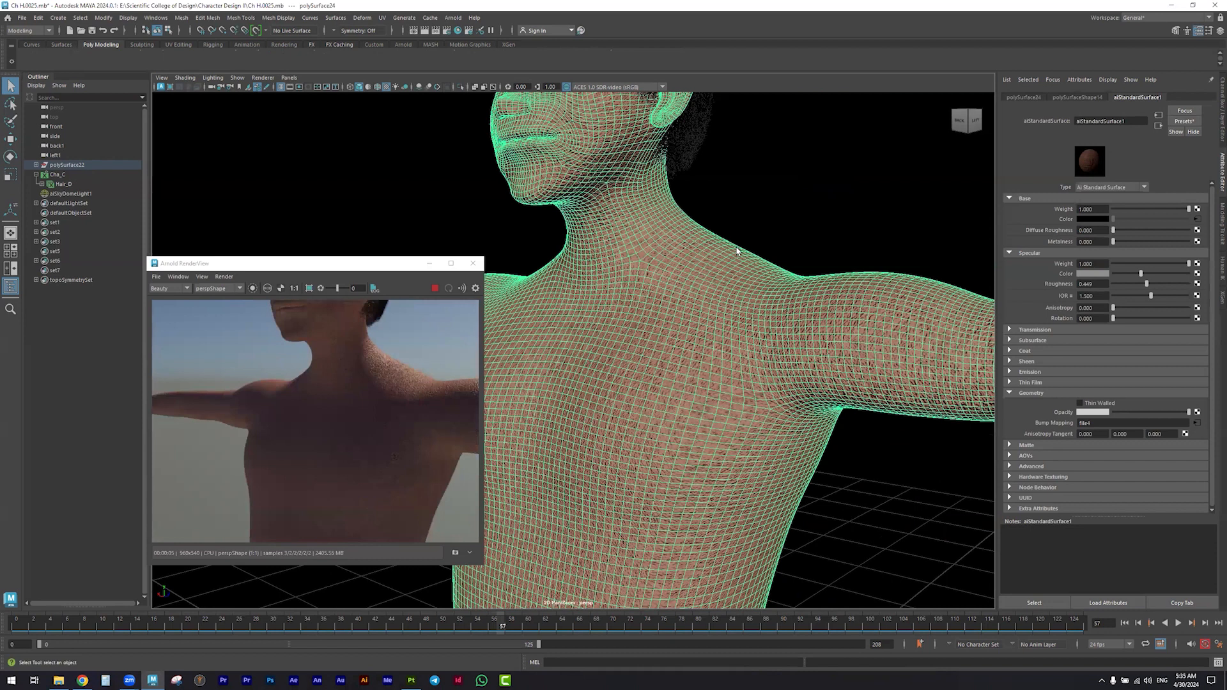
{"action": "left_click", "coordinate": [1198, 424]}
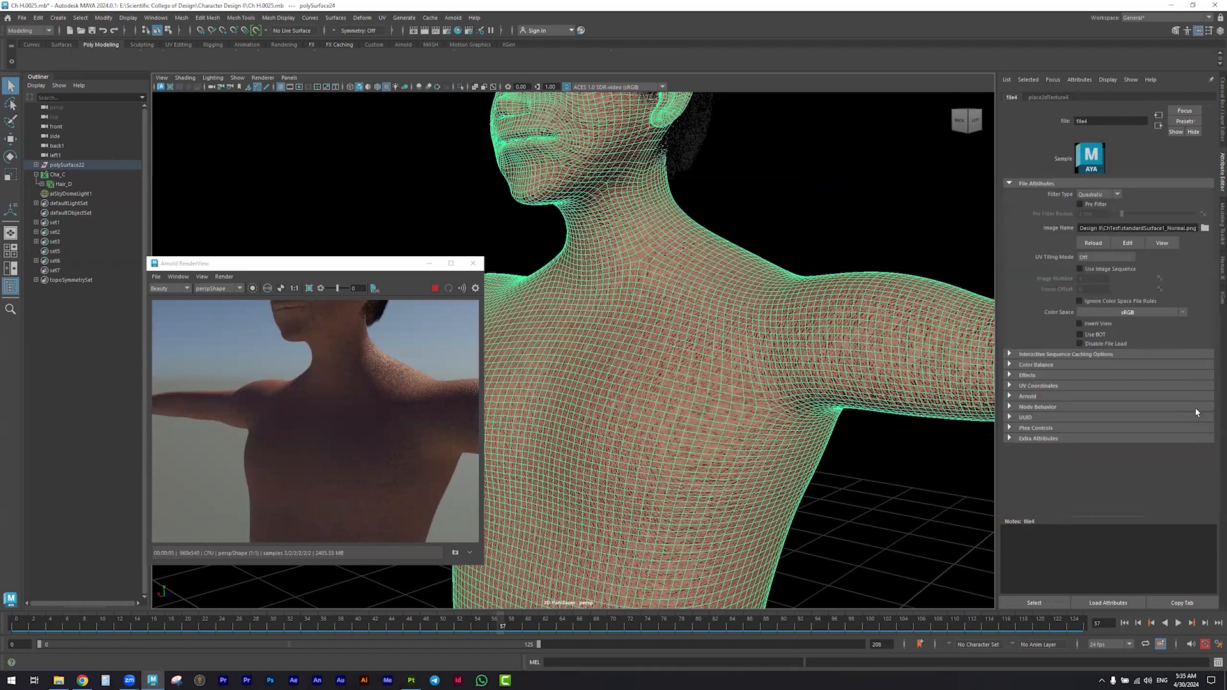
{"action": "left_click", "coordinate": [1159, 126]}
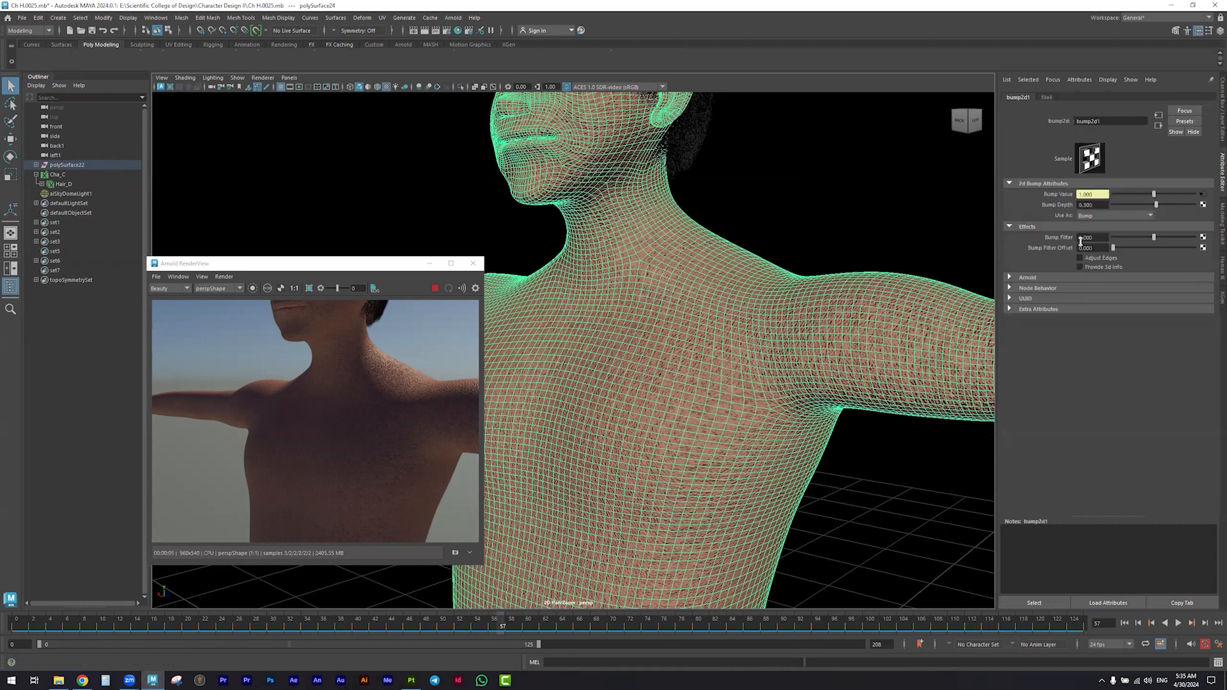
{"action": "left_click", "coordinate": [1087, 205]}
{"action": "type", "text": "0.2"}
{"action": "key", "text": "Return"}
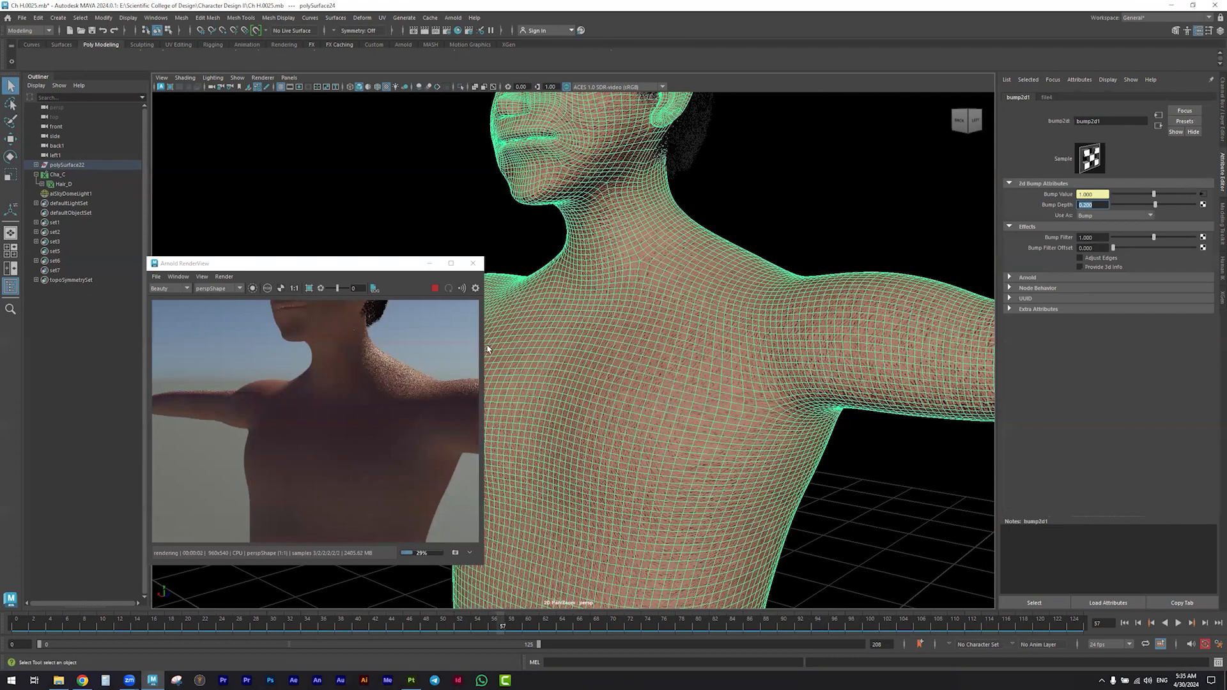
Stop the live render, set the bump depth to 0.1, and restart rendering to check the skin on the head
{"action": "left_click", "coordinate": [434, 288]}
{"action": "left_click", "coordinate": [426, 31]}
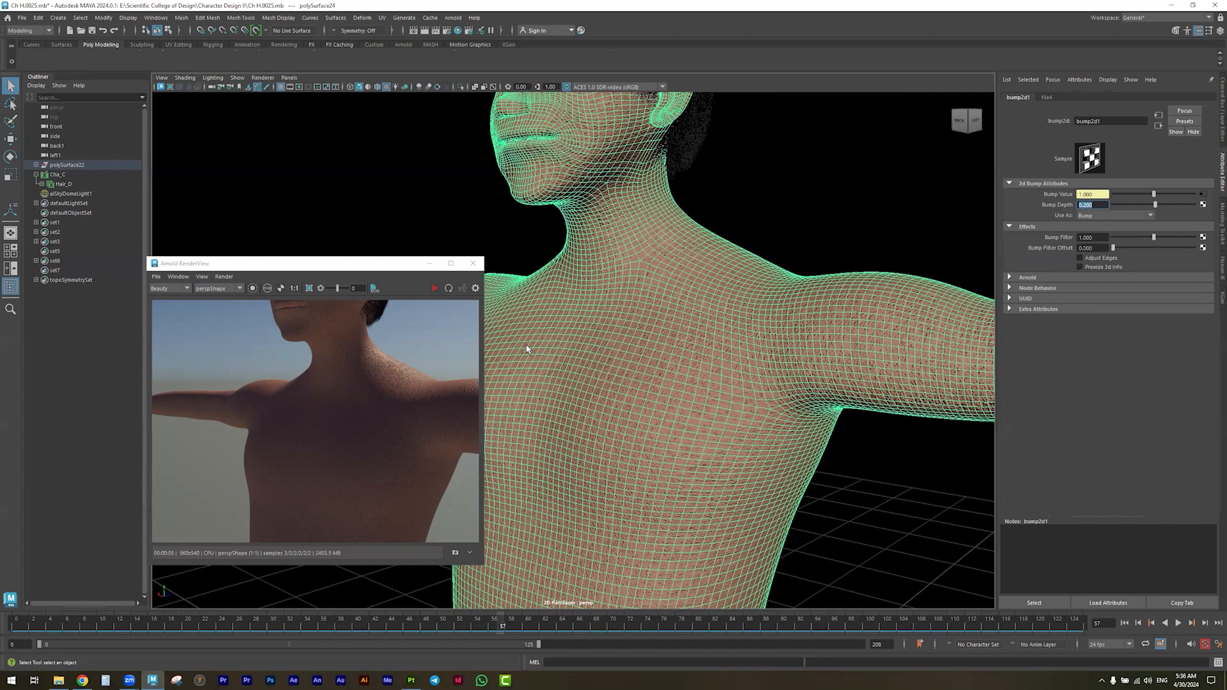
{"action": "left_click", "coordinate": [1085, 205]}
{"action": "type", "text": "1"}
{"action": "left_click", "coordinate": [435, 288]}
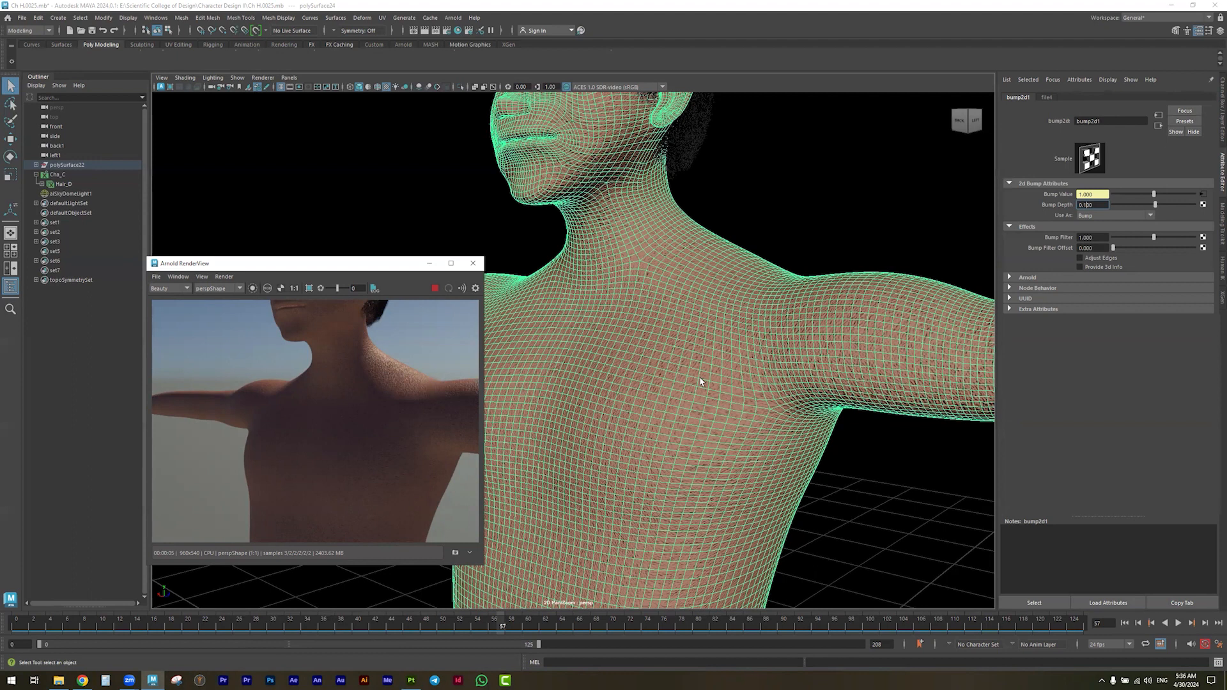
{"action": "scroll", "coordinate": [701, 382], "scroll_direction": "down", "scroll_amount": 2}
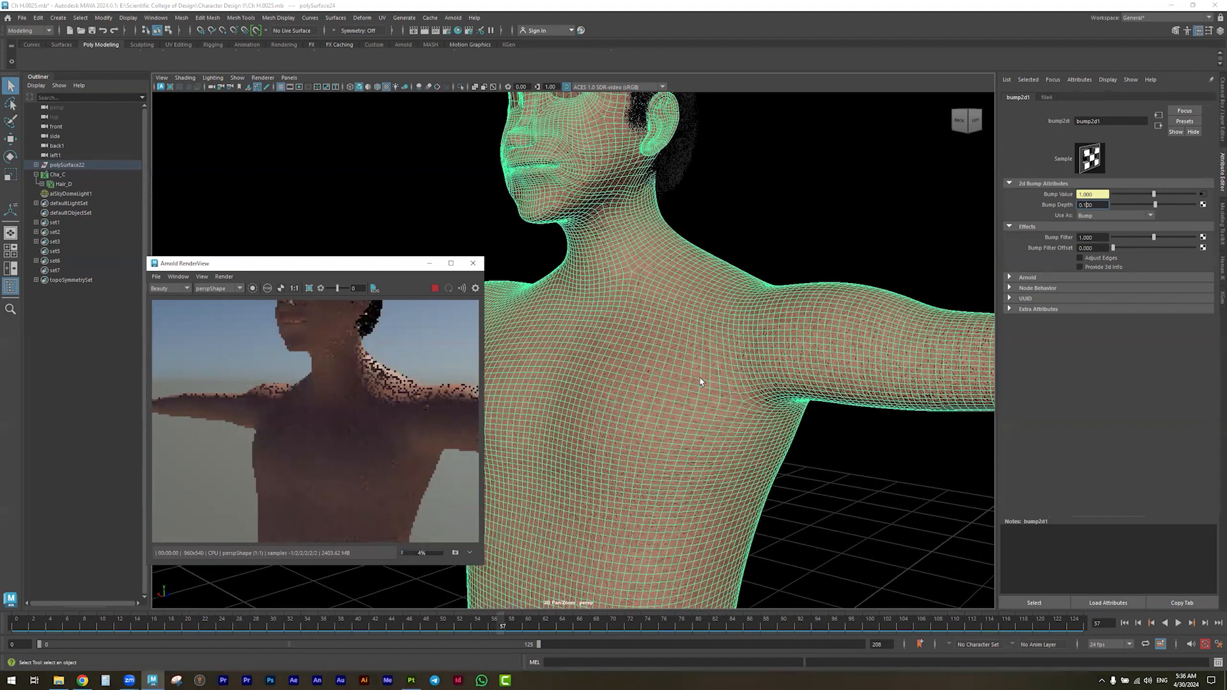
{"action": "middle_click_drag", "start_coordinate": [714, 344], "coordinate": [717, 592], "text": "alt"}
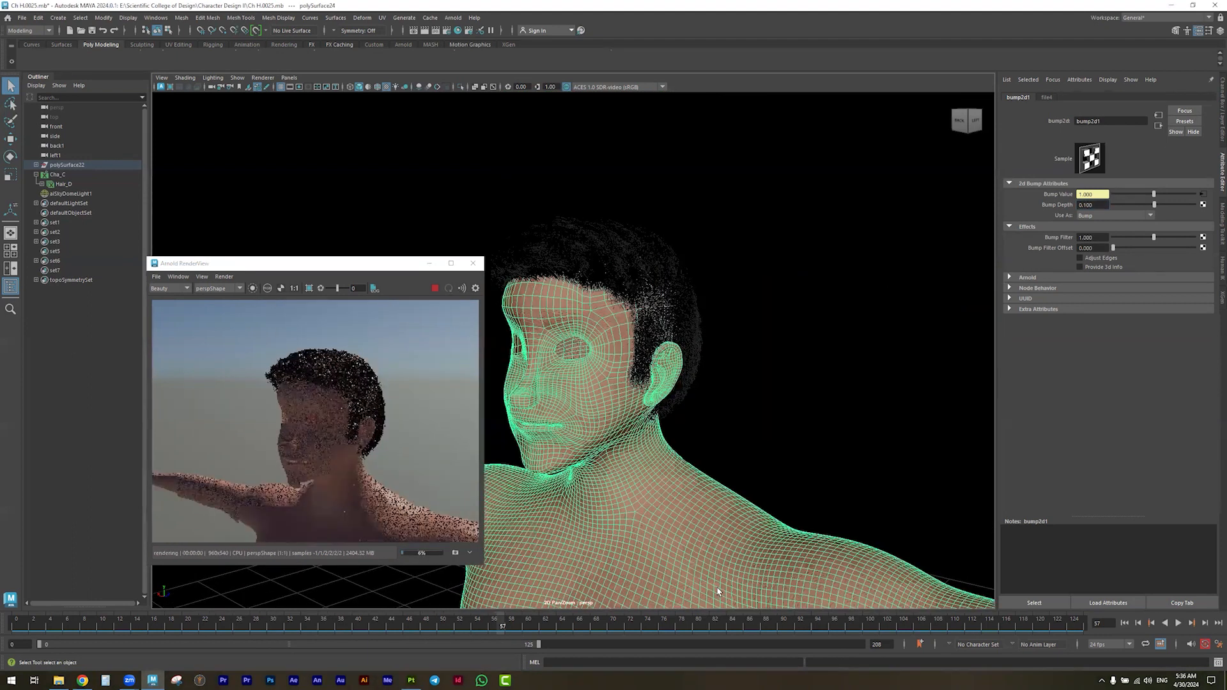
{"action": "left_click_drag", "start_coordinate": [652, 555], "coordinate": [632, 553], "text": "alt"}
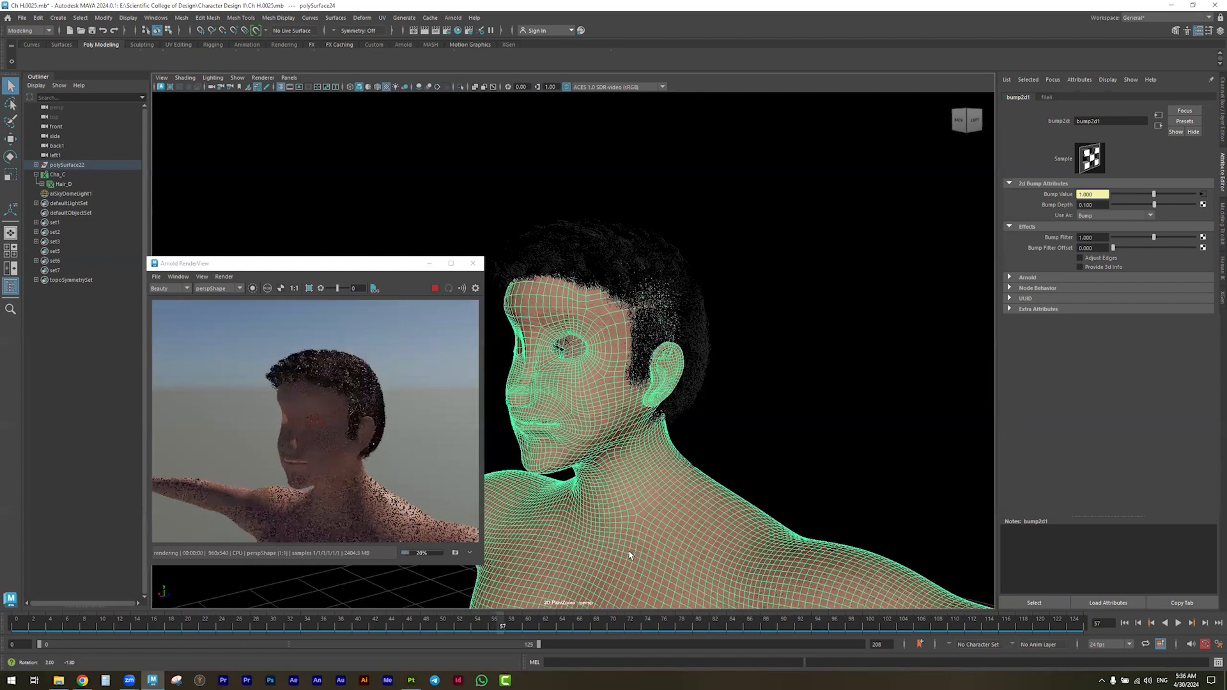
Examine the skin's bump detail in the live render on the face up close and on the whole body from the side
{"action": "left_click_drag", "start_coordinate": [630, 558], "coordinate": [703, 556], "text": "alt"}
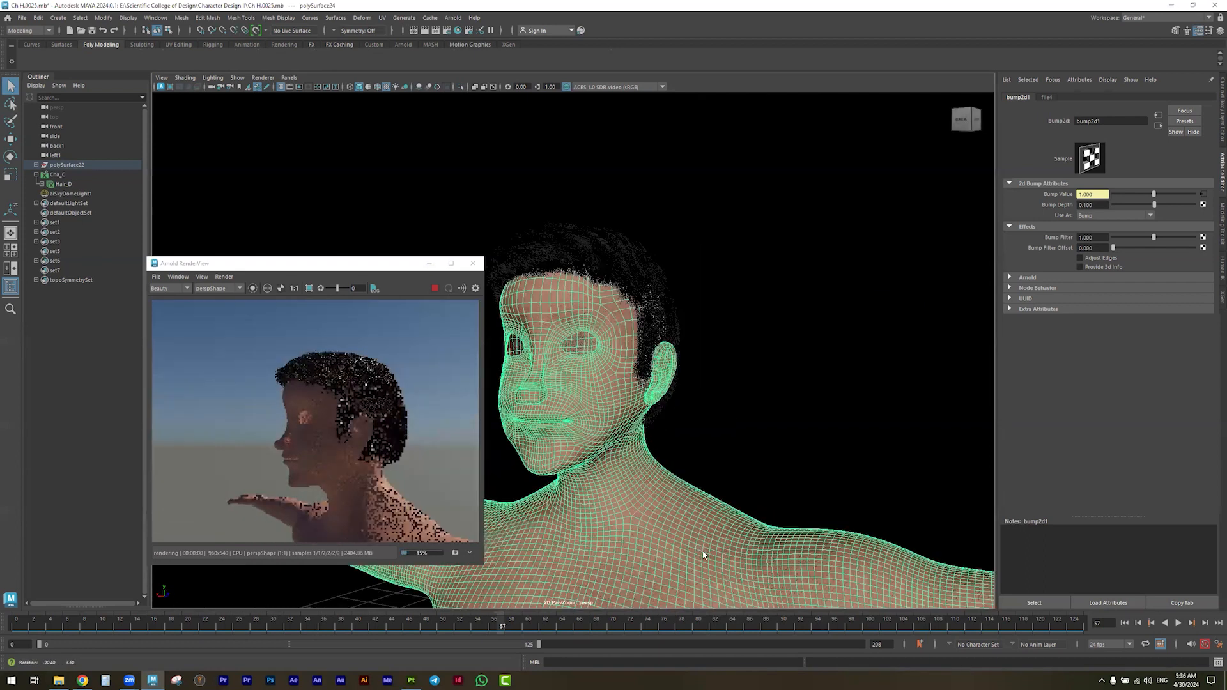
{"action": "left_click_drag", "start_coordinate": [704, 501], "coordinate": [705, 502], "text": "alt"}
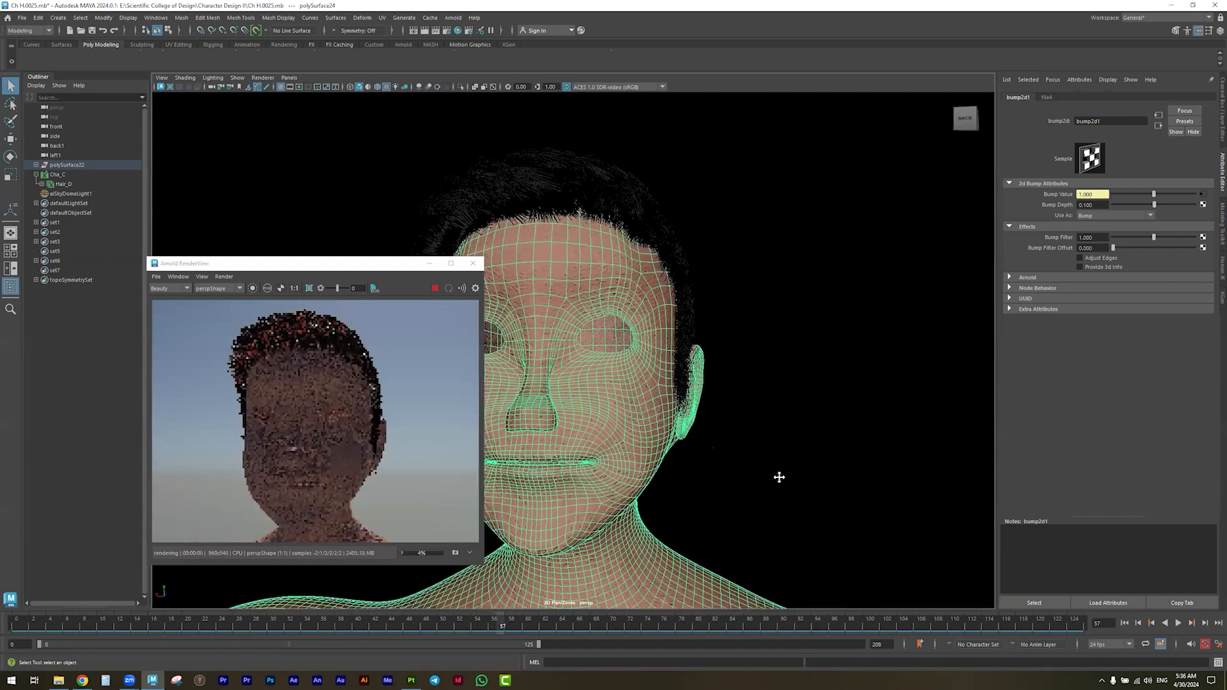
{"action": "scroll", "coordinate": [767, 486], "scroll_direction": "up", "scroll_amount": 2}
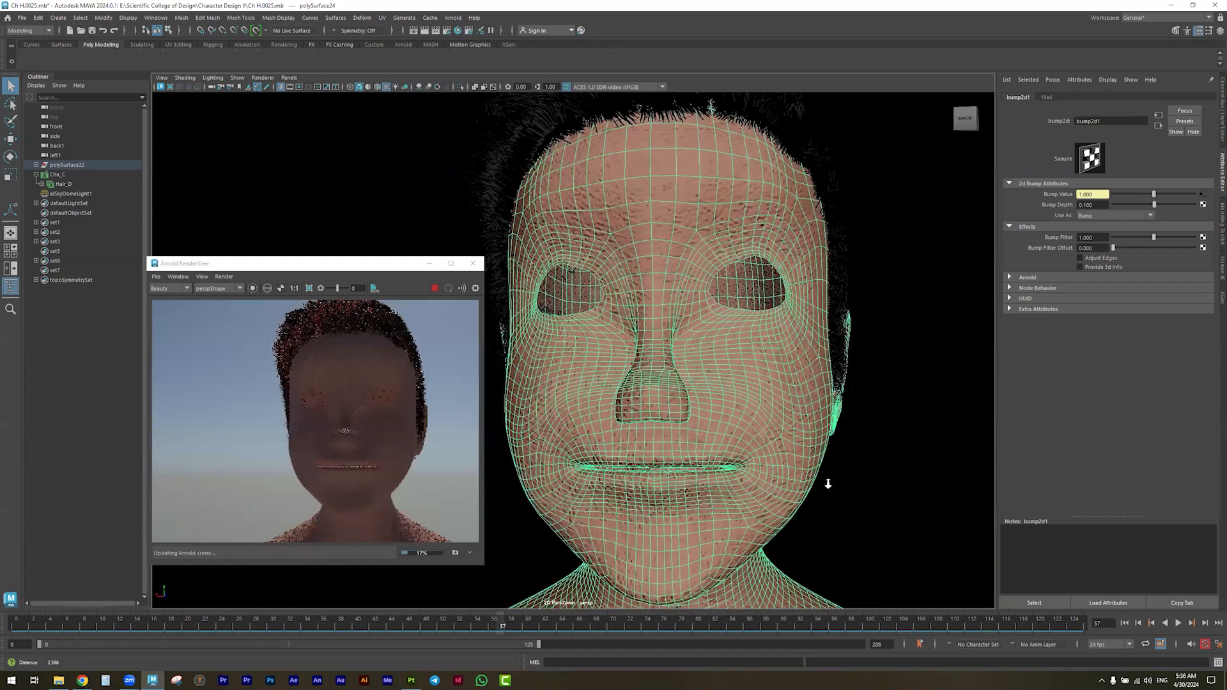
{"action": "scroll", "coordinate": [784, 484], "scroll_direction": "up", "scroll_amount": 2}
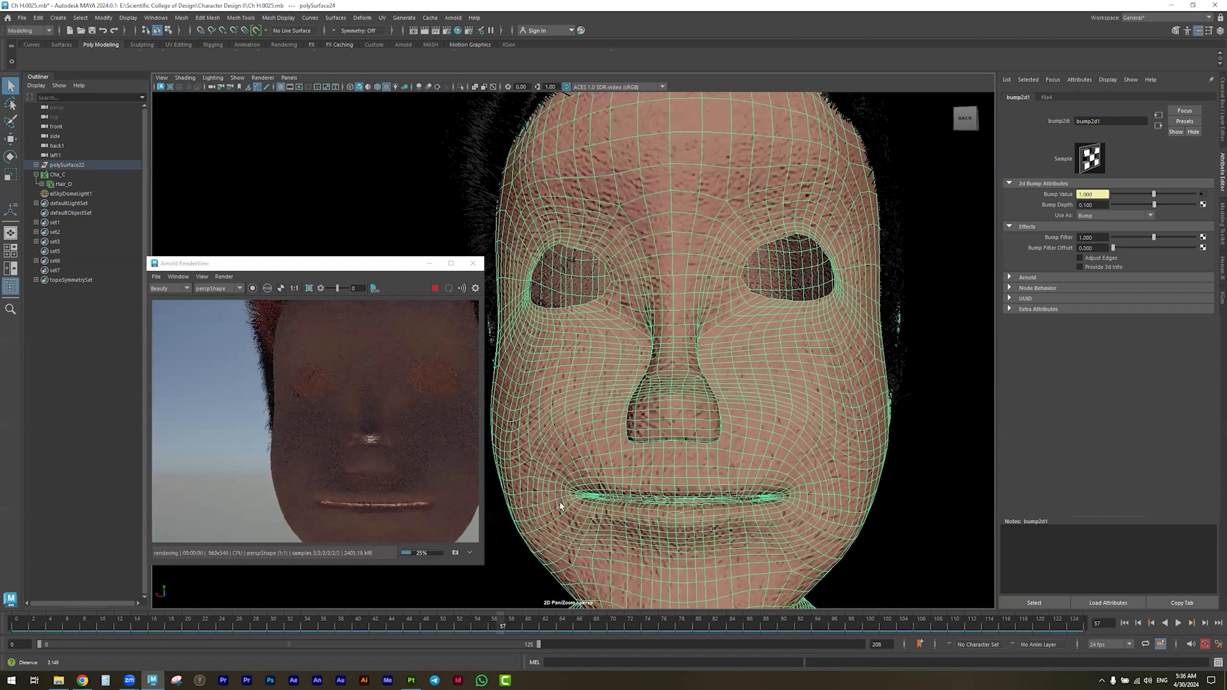
{"action": "key", "text": "["}
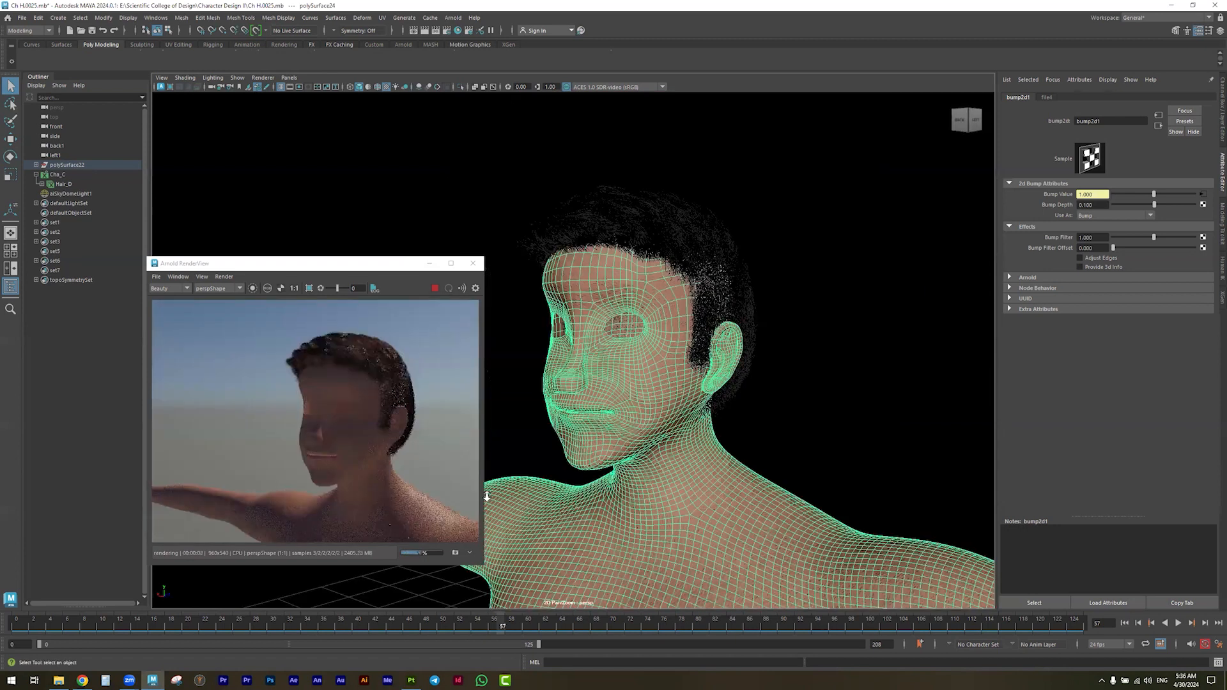
{"action": "scroll", "coordinate": [644, 486], "scroll_direction": "down", "scroll_amount": 3}
{"action": "middle_click_drag", "start_coordinate": [663, 390], "coordinate": [670, 371], "text": "alt"}
{"action": "scroll", "coordinate": [700, 411], "scroll_direction": "down", "scroll_amount": 4}
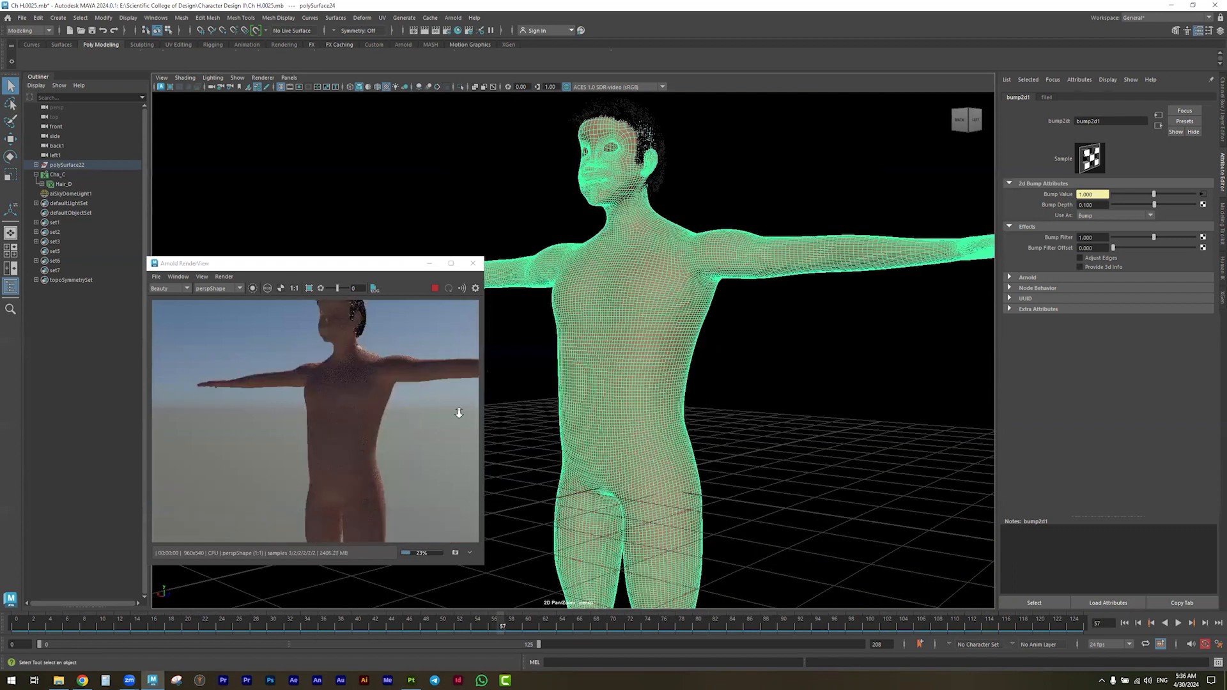
{"action": "scroll", "coordinate": [605, 459], "scroll_direction": "down", "scroll_amount": 4}
{"action": "left_click_drag", "start_coordinate": [605, 458], "coordinate": [649, 445], "text": "alt"}
{"action": "scroll", "coordinate": [822, 404], "scroll_direction": "up", "scroll_amount": 5}
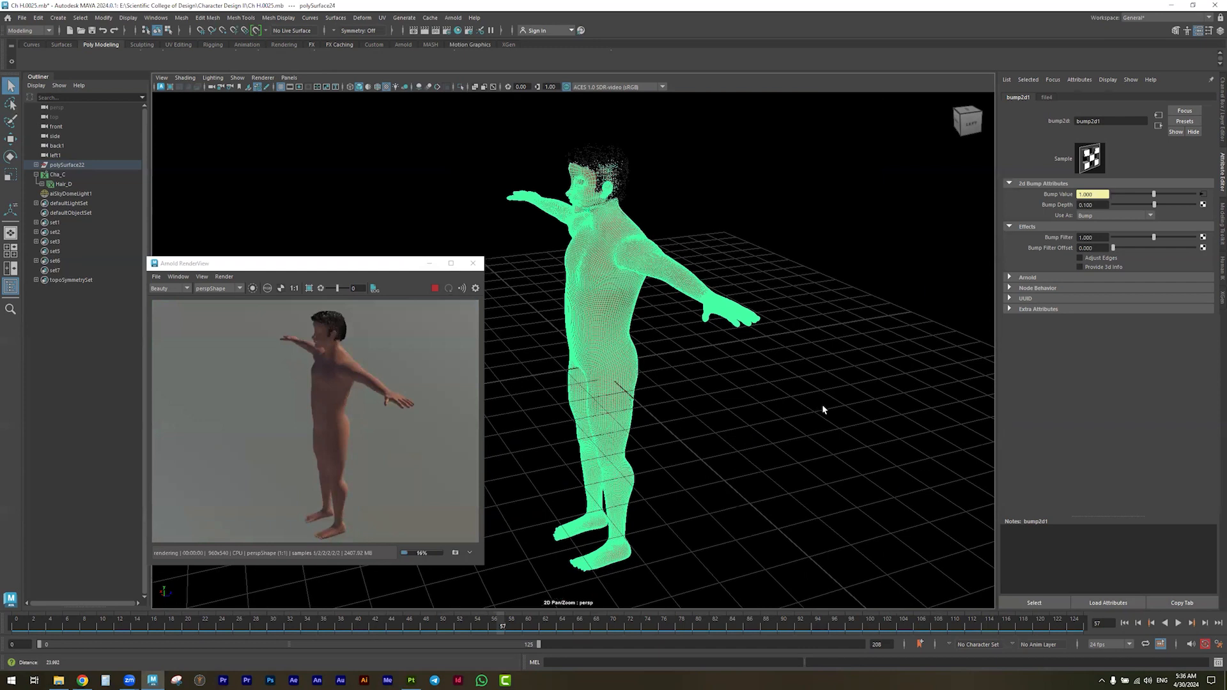
Inspect the rendered skin on the arm and hand, and review the full figure from the front
{"action": "left_click_drag", "start_coordinate": [552, 441], "coordinate": [734, 460], "text": "alt"}
{"action": "scroll", "coordinate": [820, 463], "scroll_direction": "up", "scroll_amount": 4}
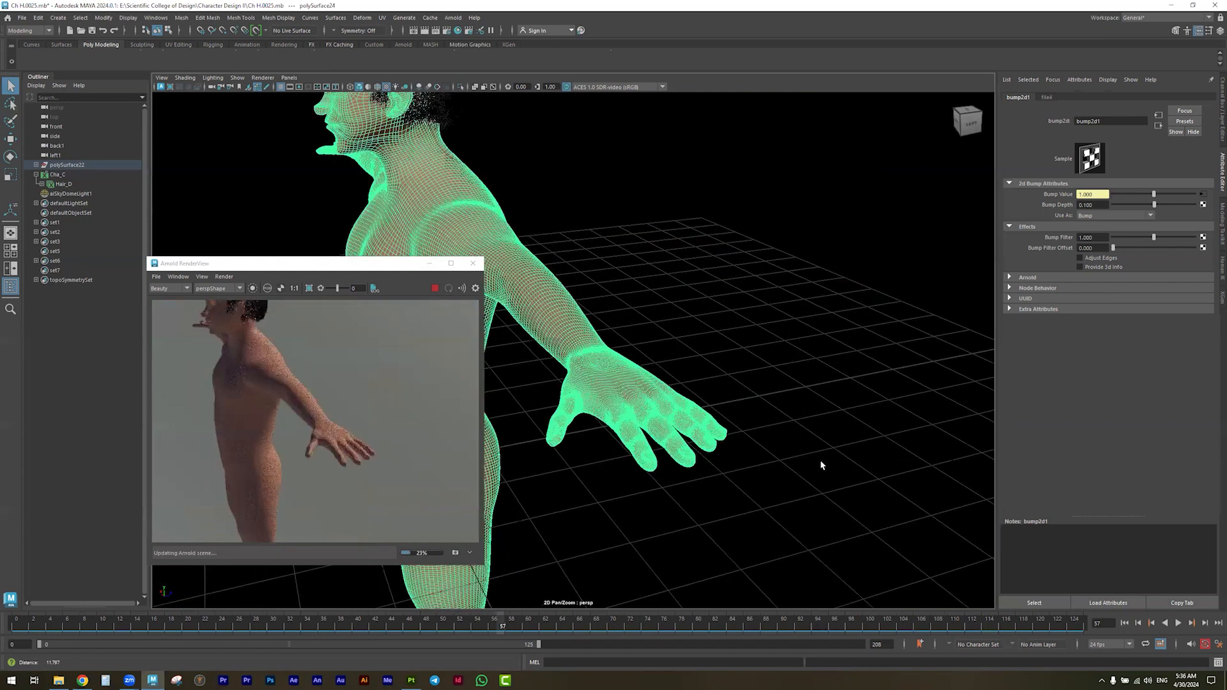
{"action": "scroll", "coordinate": [820, 463], "scroll_direction": "up", "scroll_amount": 2}
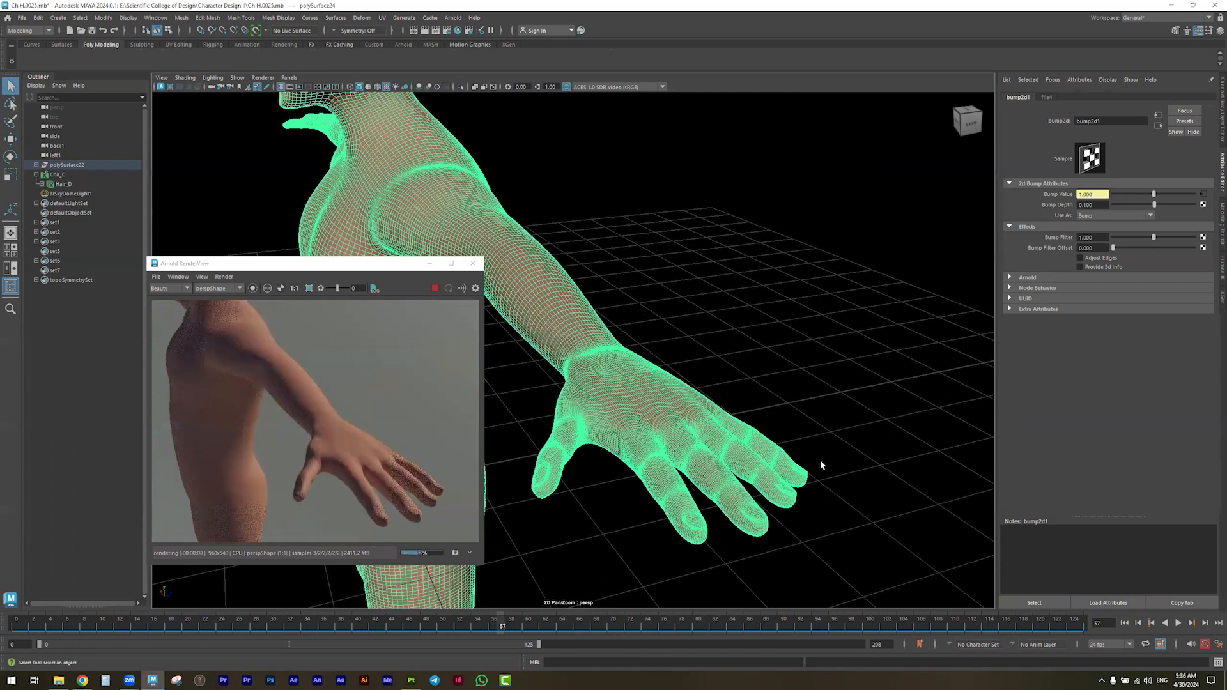
{"action": "right_click_drag", "start_coordinate": [819, 466], "coordinate": [619, 470], "text": "alt"}
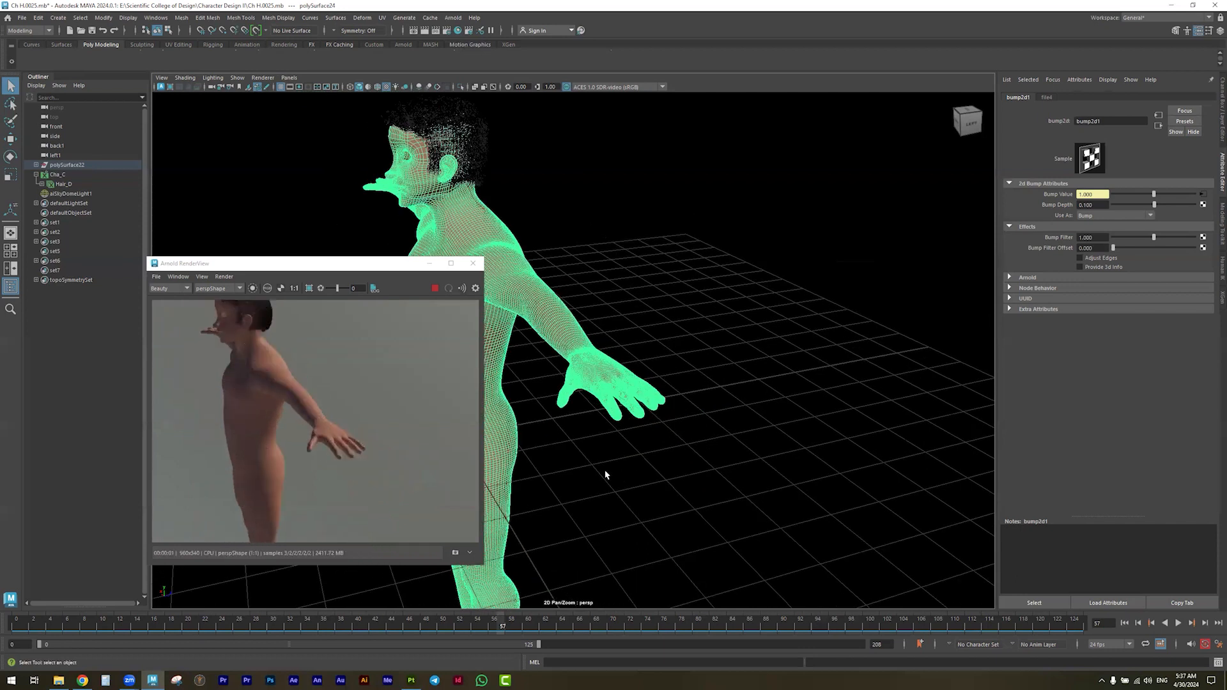
{"action": "left_click_drag", "start_coordinate": [550, 480], "coordinate": [673, 453], "text": "alt"}
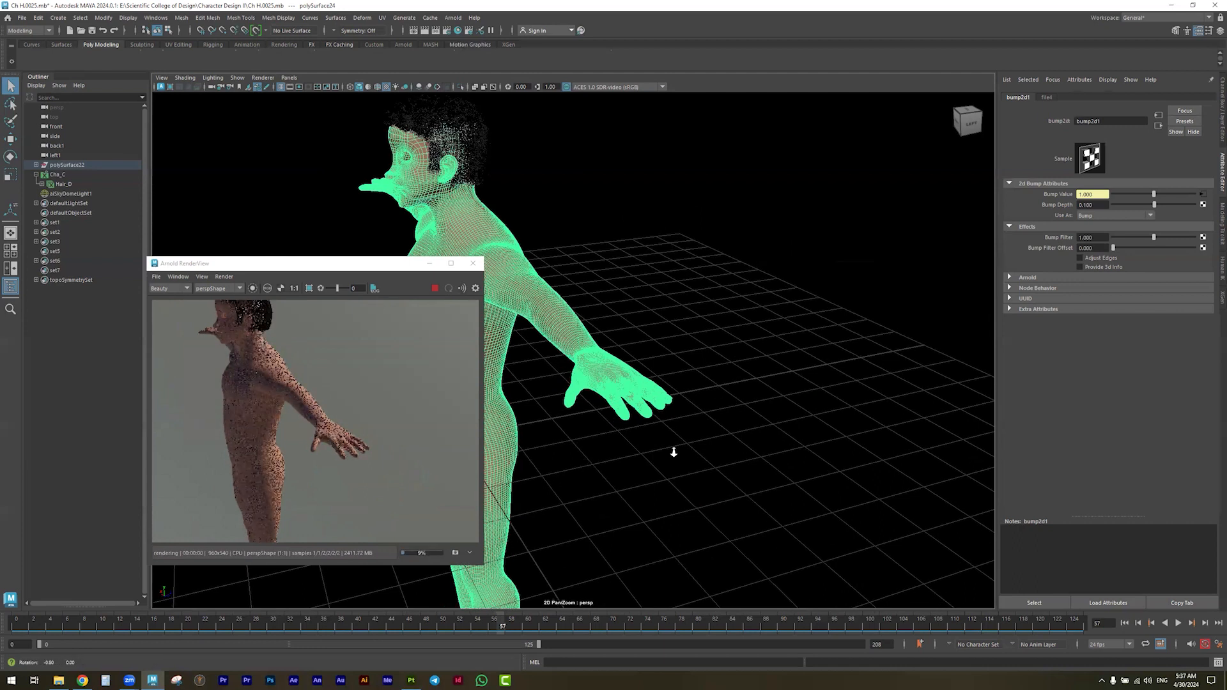
{"action": "right_click_drag", "start_coordinate": [673, 453], "coordinate": [472, 451], "text": "alt"}
{"action": "middle_click_drag", "start_coordinate": [544, 471], "coordinate": [634, 411], "text": "alt"}
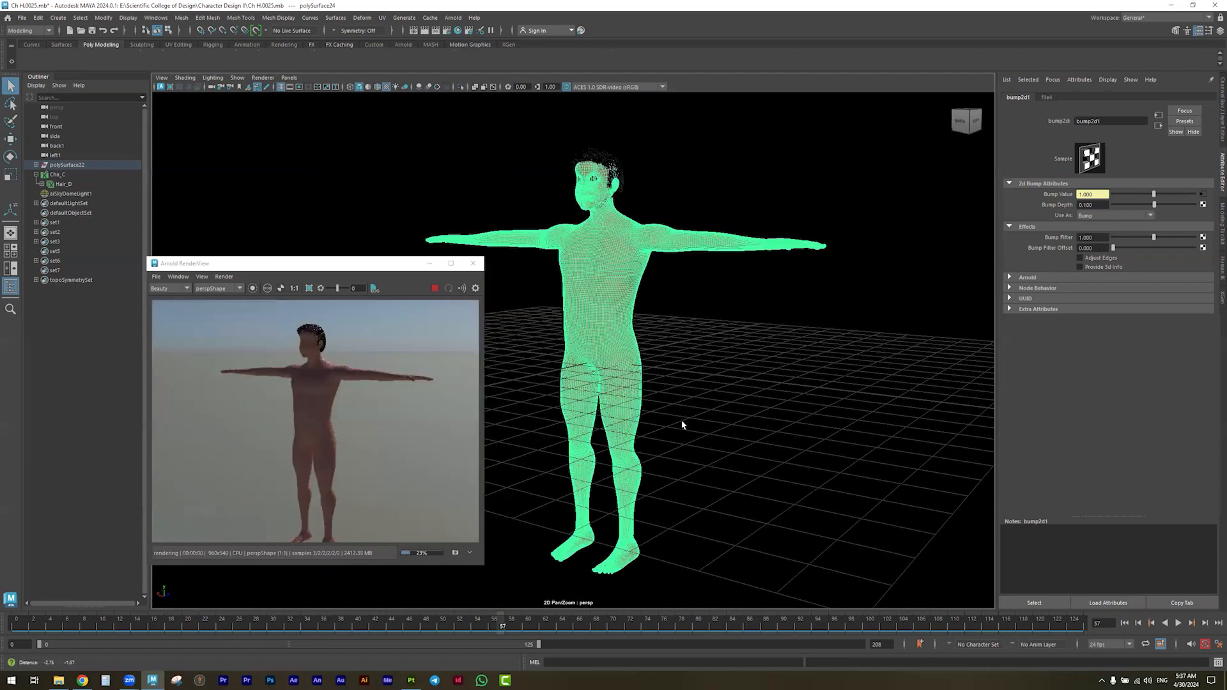
{"action": "right_click_drag", "start_coordinate": [683, 424], "coordinate": [607, 421], "text": "alt"}
{"action": "left_click_drag", "start_coordinate": [608, 422], "coordinate": [614, 422], "text": "alt"}
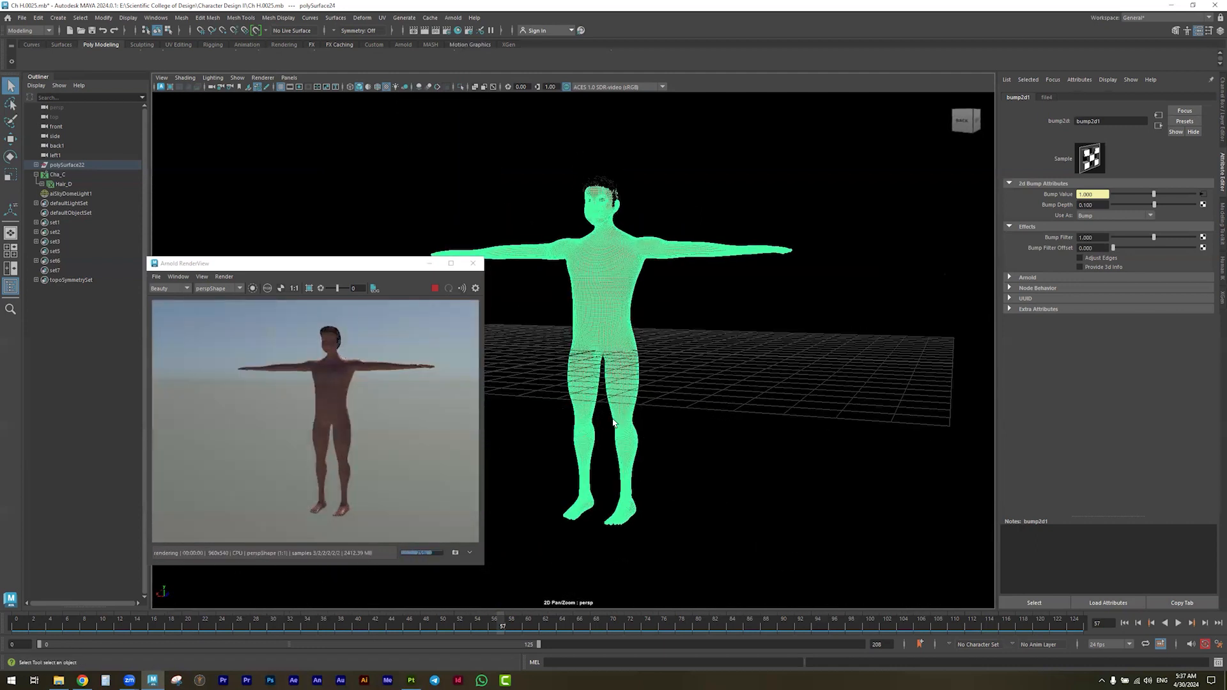